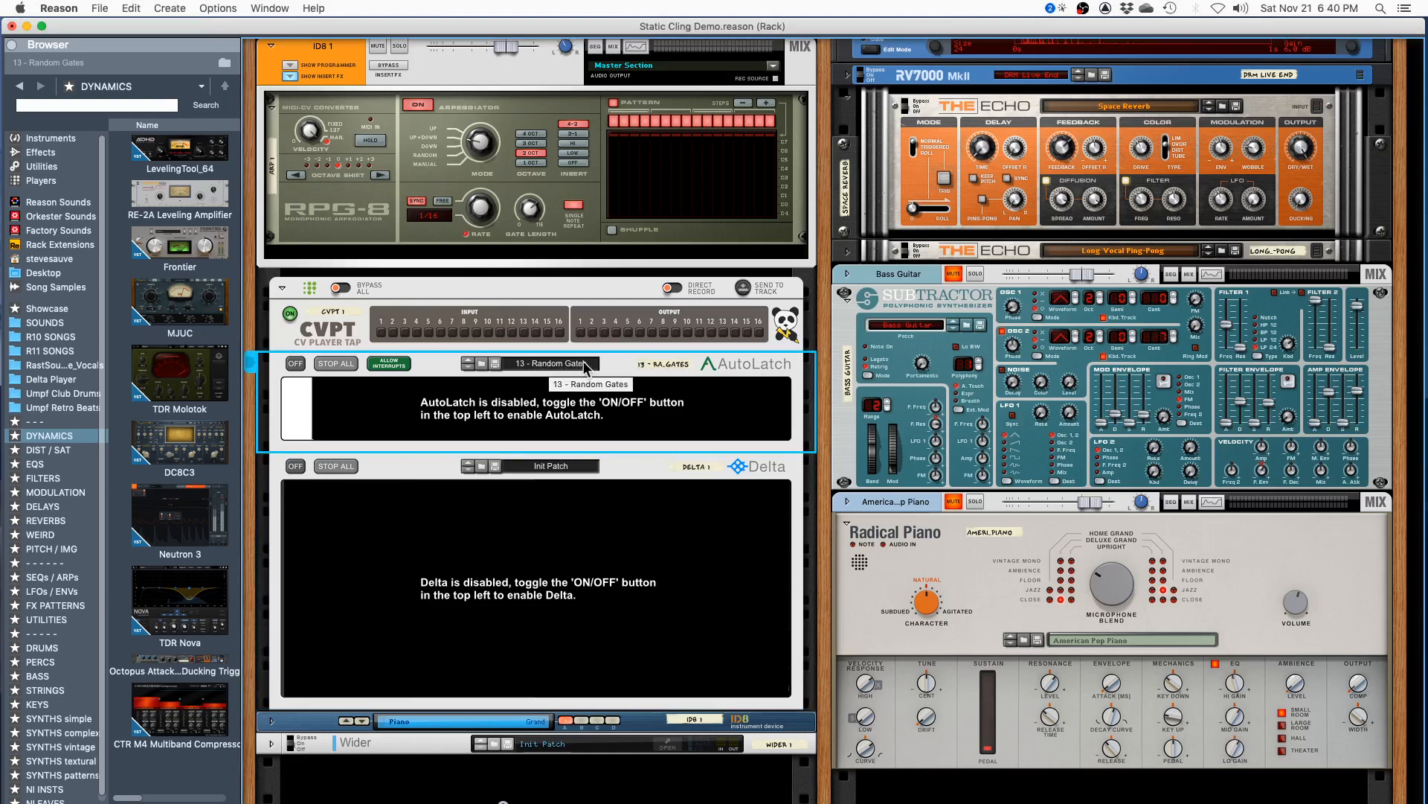
# - Turn on AutoLatch and set the fifth step's latch length to 16 Bars
pyautogui.click(295, 365)
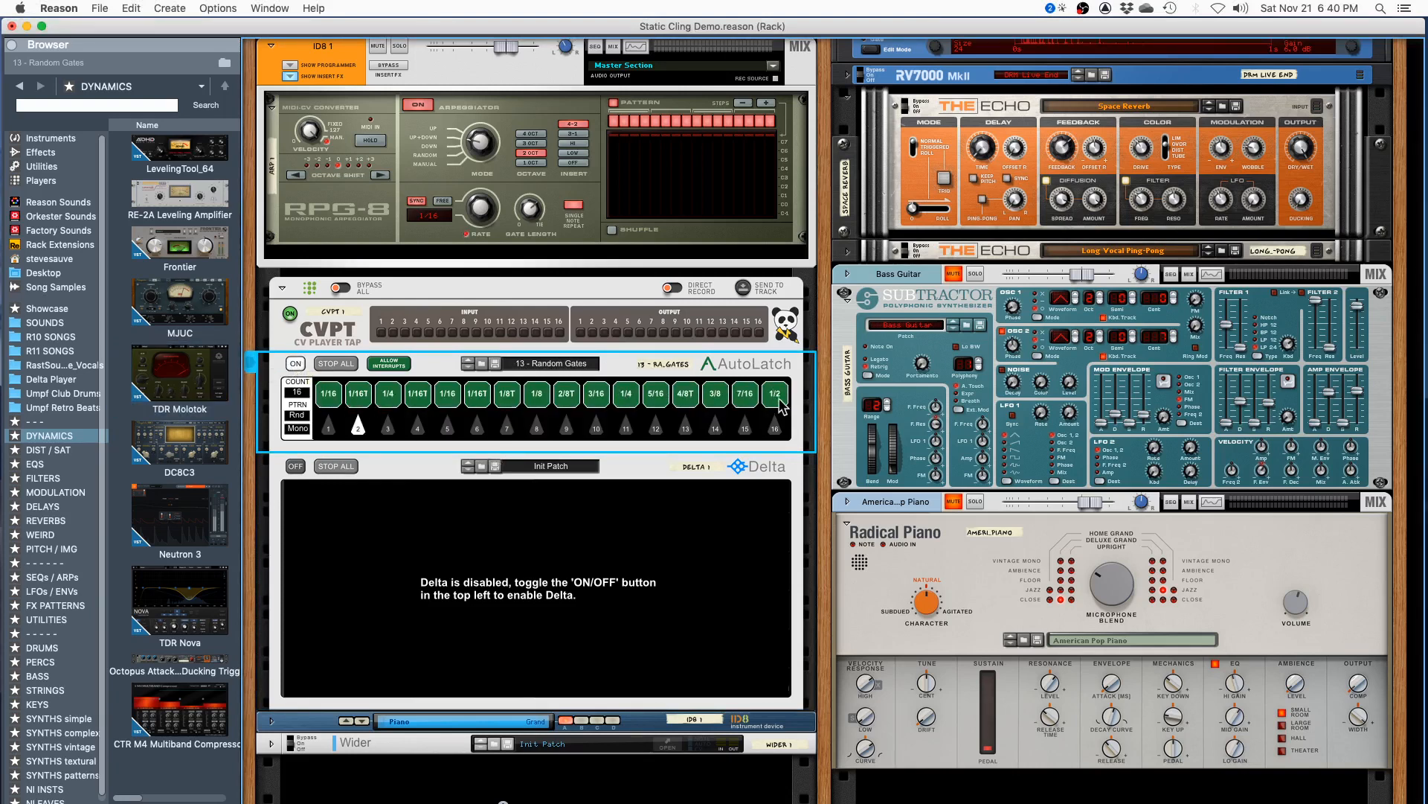
pyautogui.click(449, 396)
pyautogui.moveTo(450, 402); pyautogui.dragTo(446, 440)
pyautogui.moveTo(445, 445); pyautogui.dragTo(467, 132)
pyautogui.press('F1')
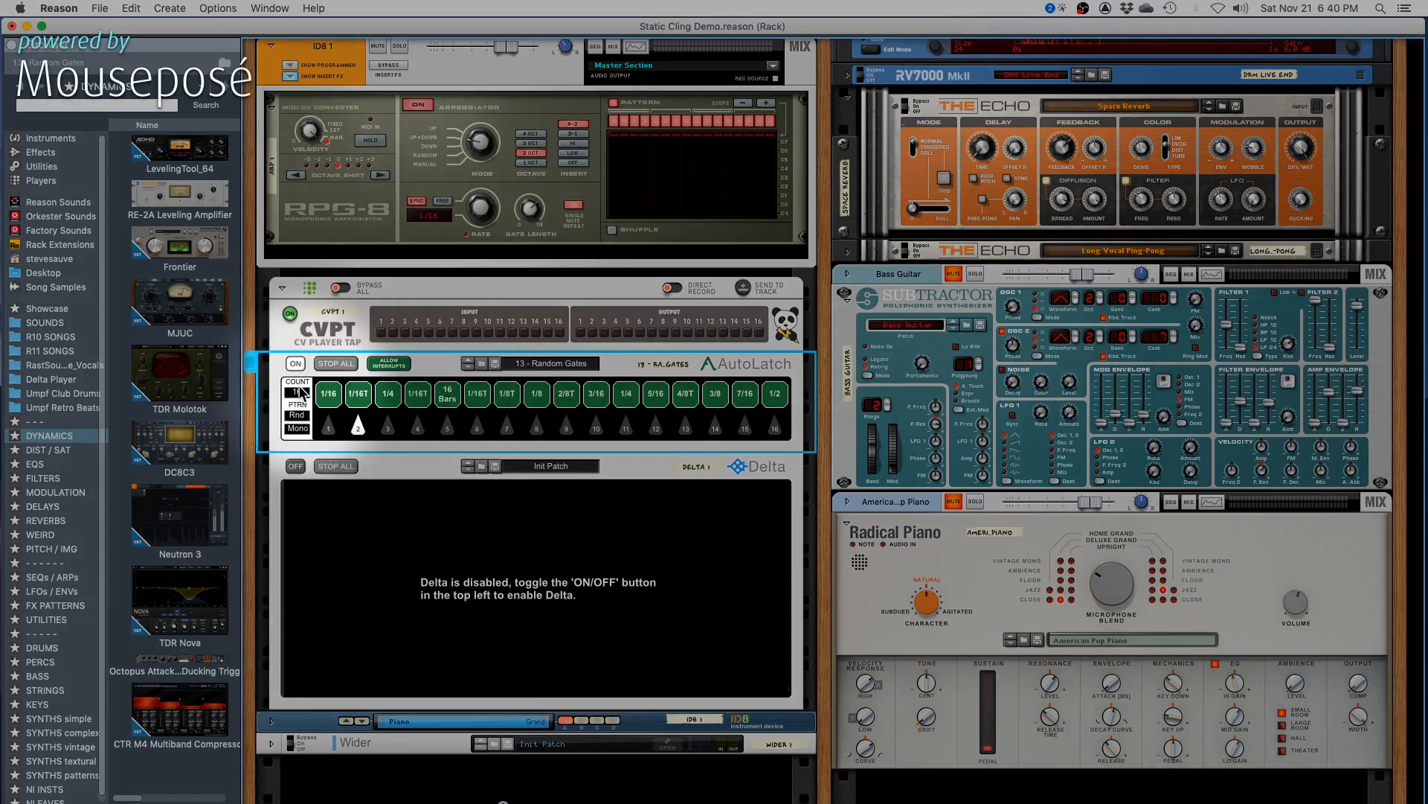
pyautogui.press('F1')
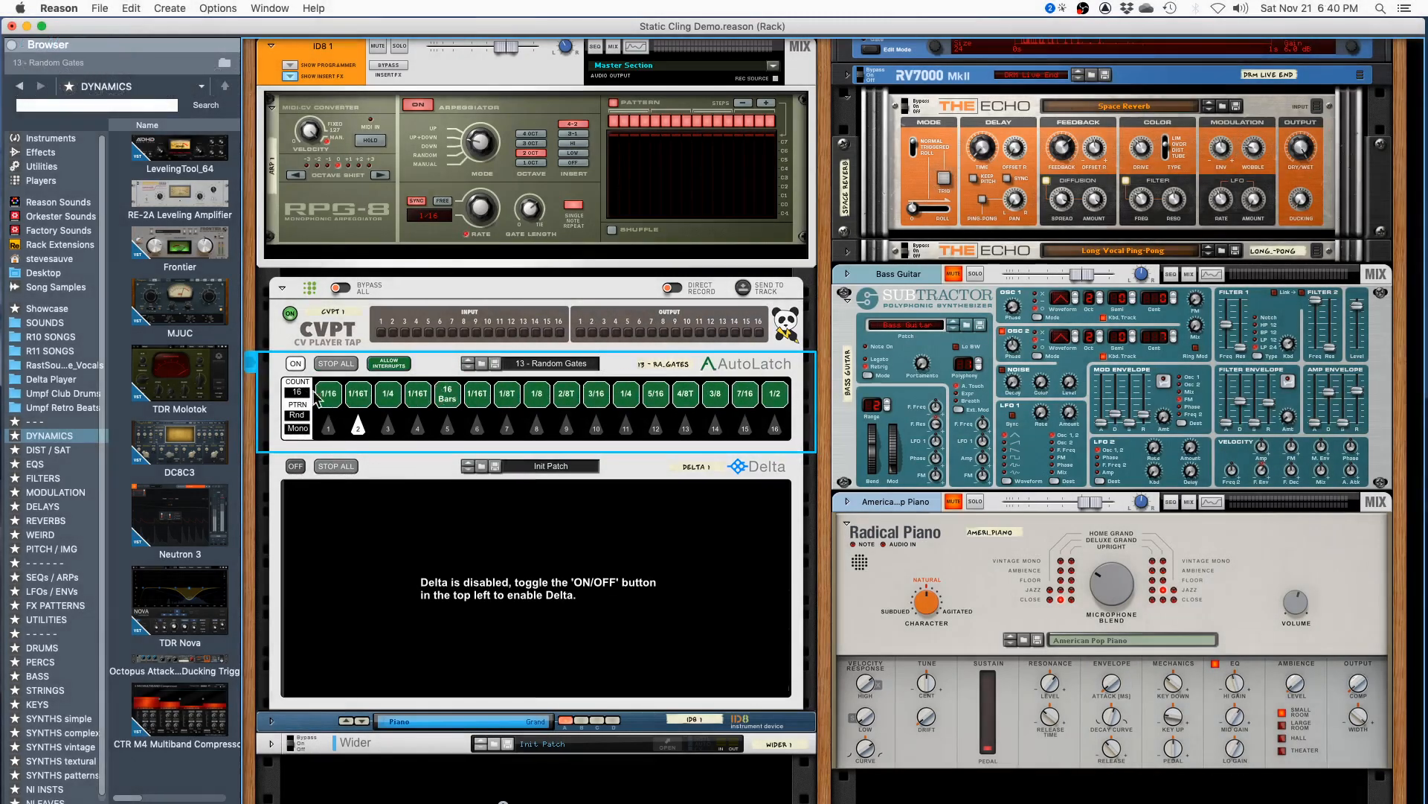
# - Turn AutoLatch off, turn Delta on and hide Delta's node editor pane
pyautogui.click(296, 363)
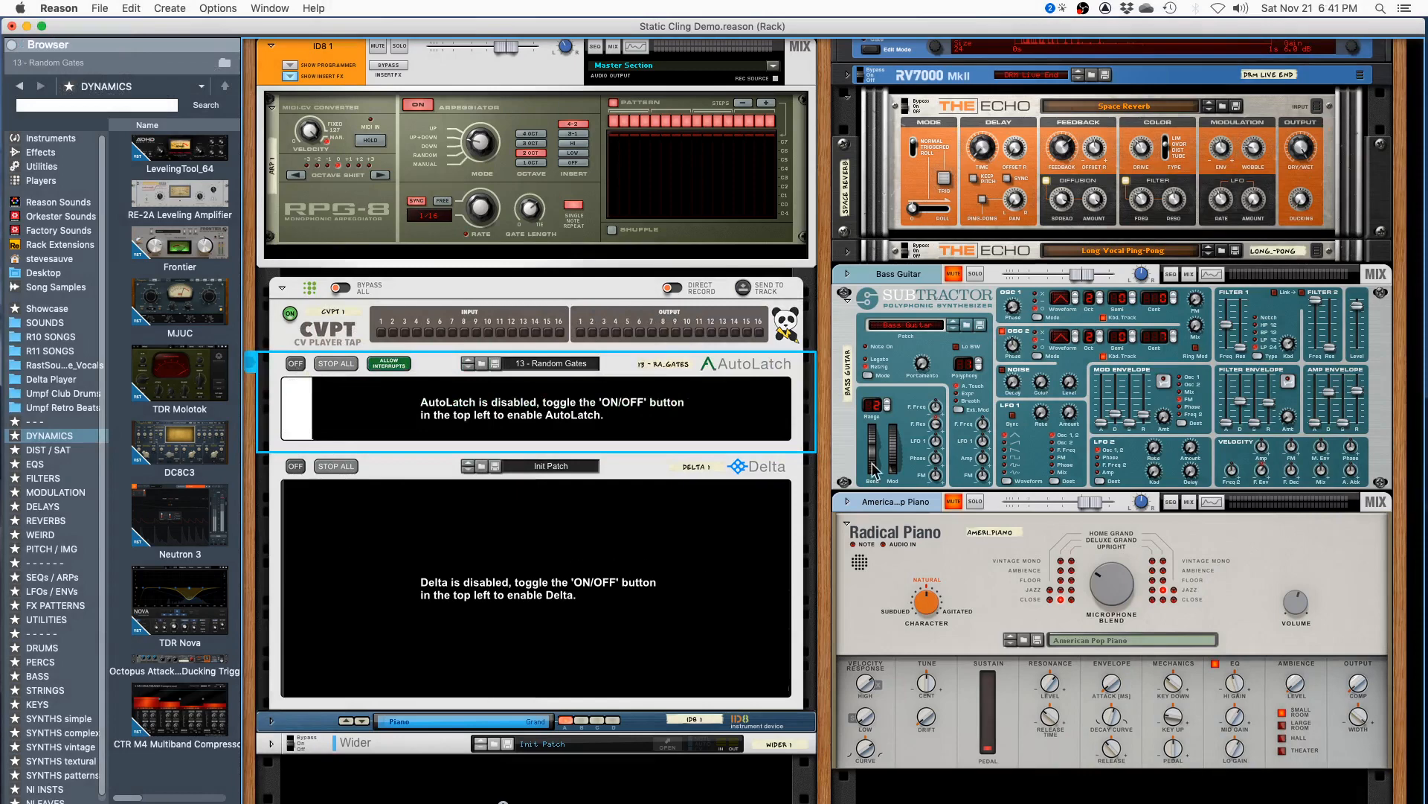
pyautogui.press('F1')
pyautogui.press('F1')
pyautogui.click(296, 466)
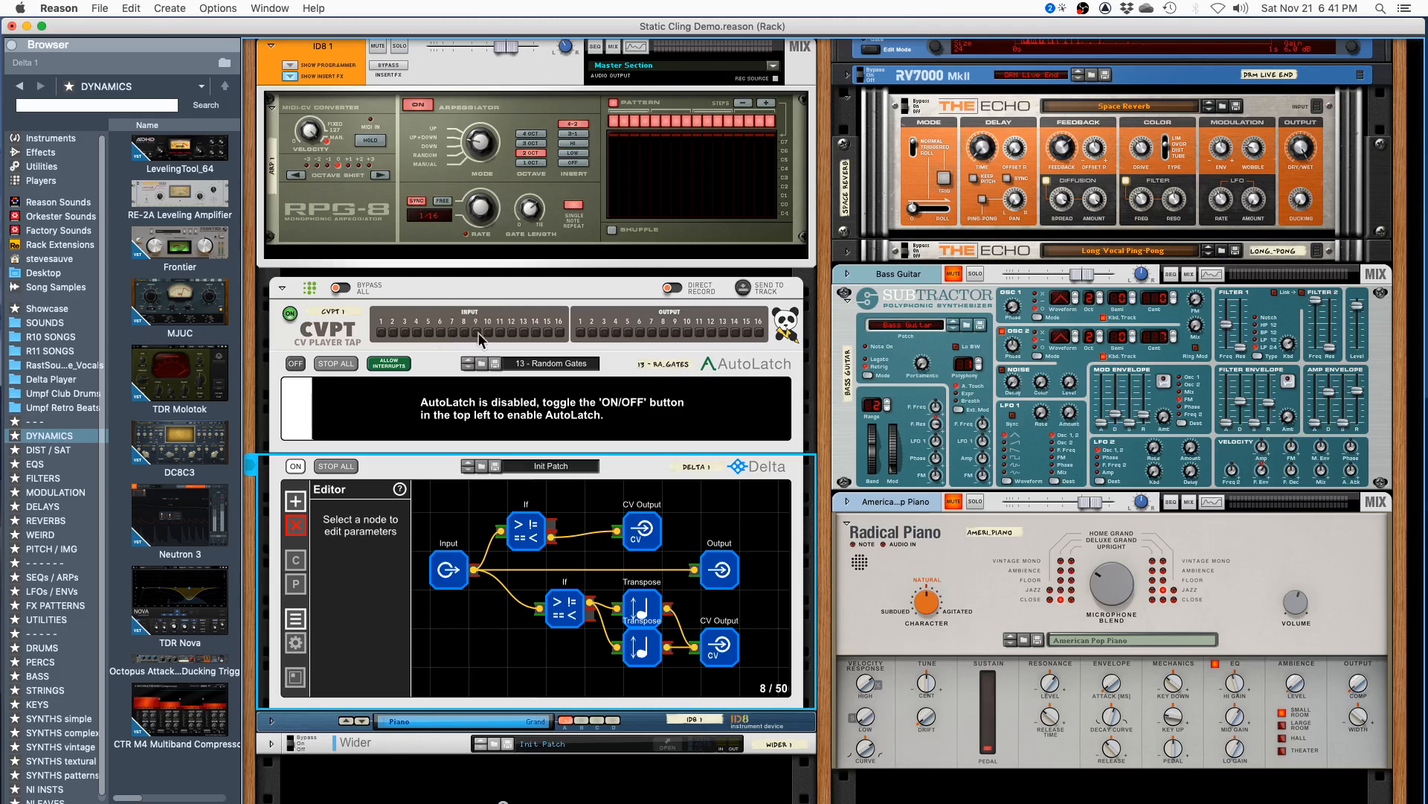
pyautogui.click(571, 503)
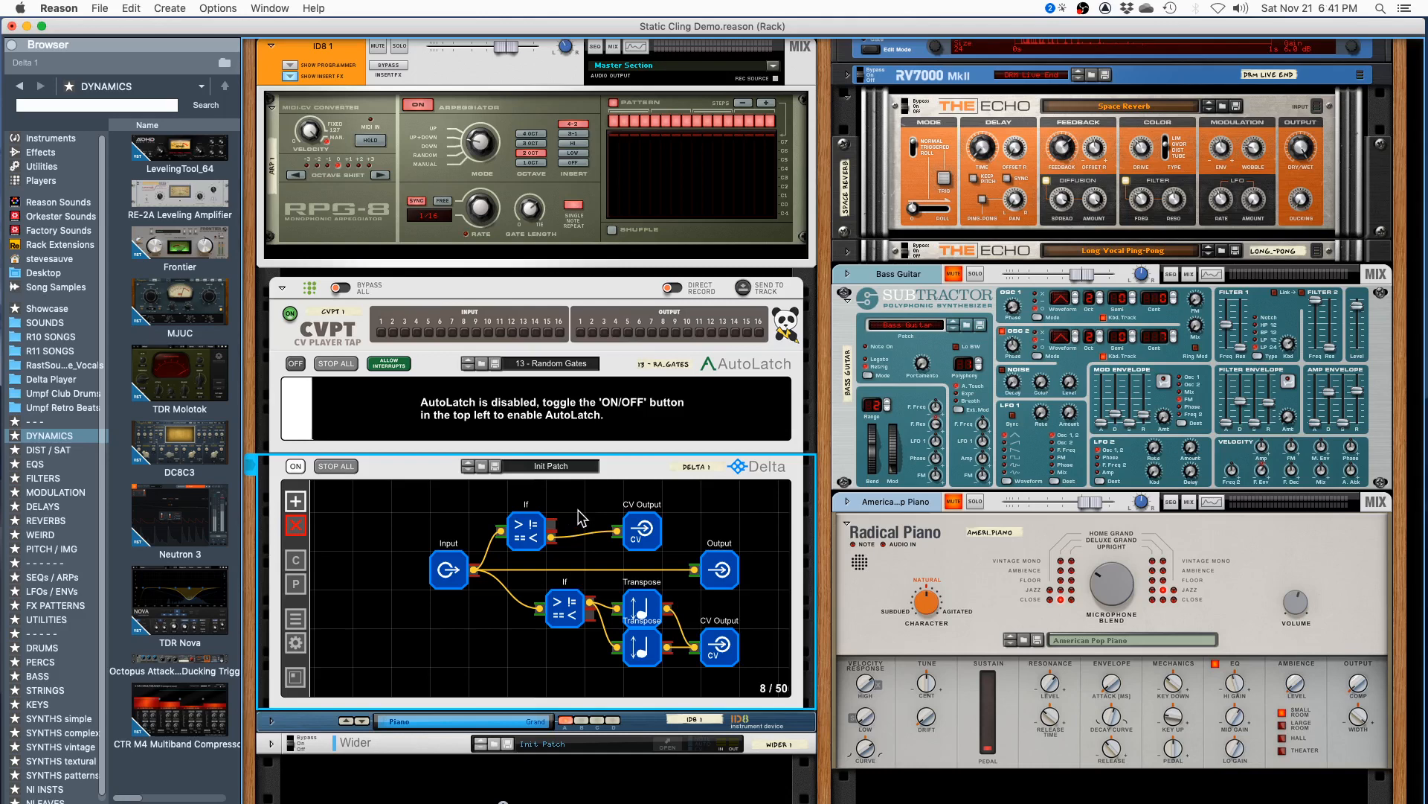
# - Examine the If, CV Output and Output nodes in Delta's patch
pyautogui.click(540, 537)
pyautogui.click(640, 538)
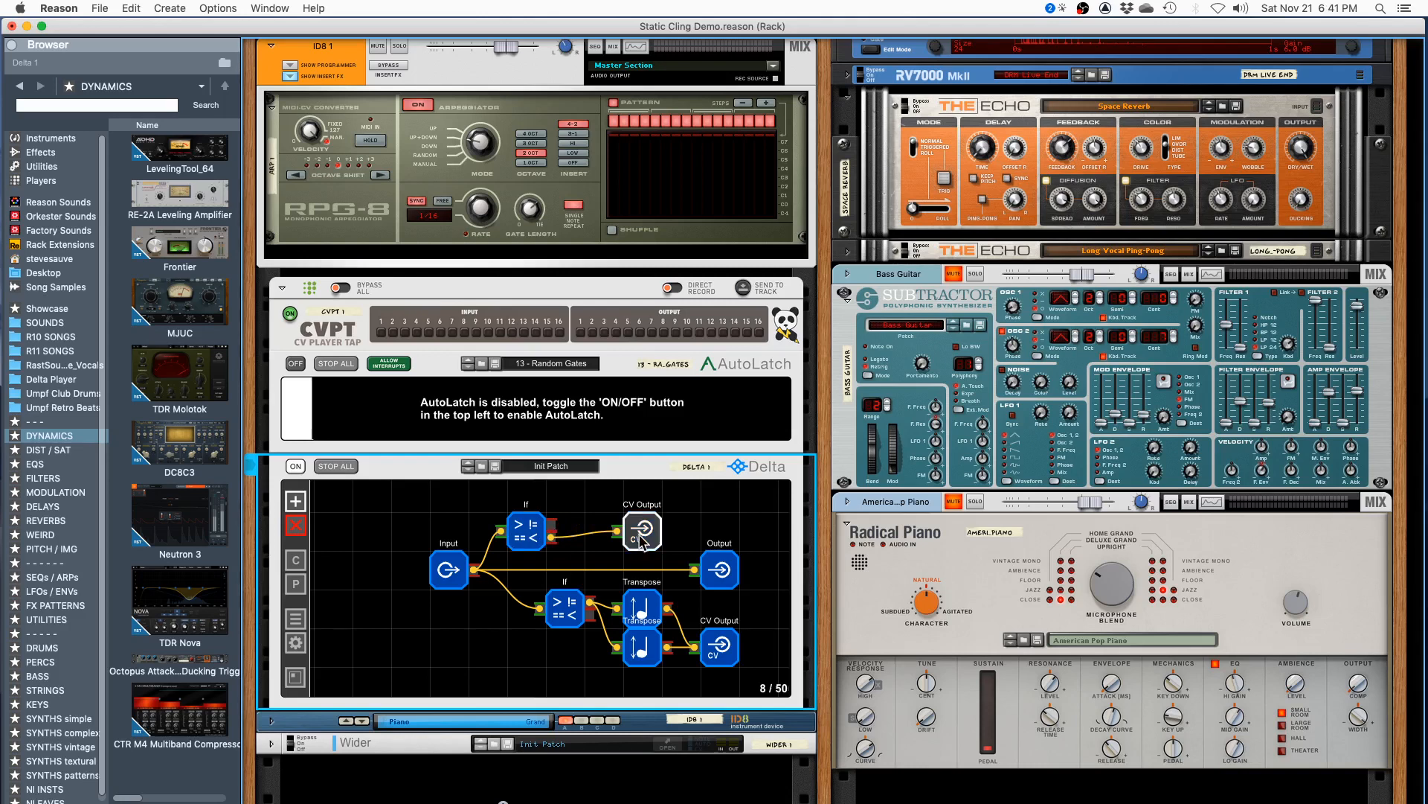
pyautogui.click(713, 567)
pyautogui.click(765, 608)
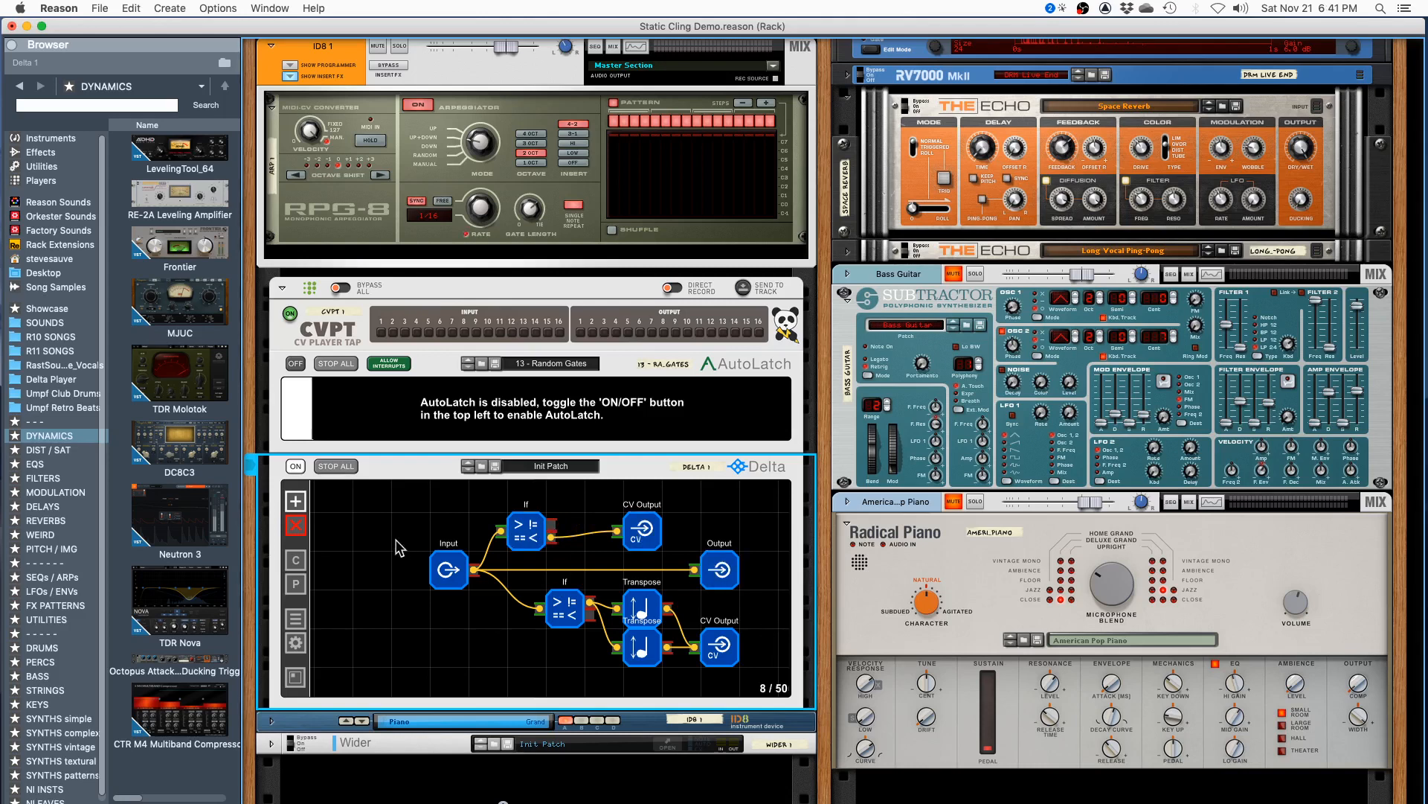
# - Add a CV Output node from the Utilities category to Delta's patch and delete it again
pyautogui.rightClick(310, 511)
pyautogui.moveTo(311, 511)
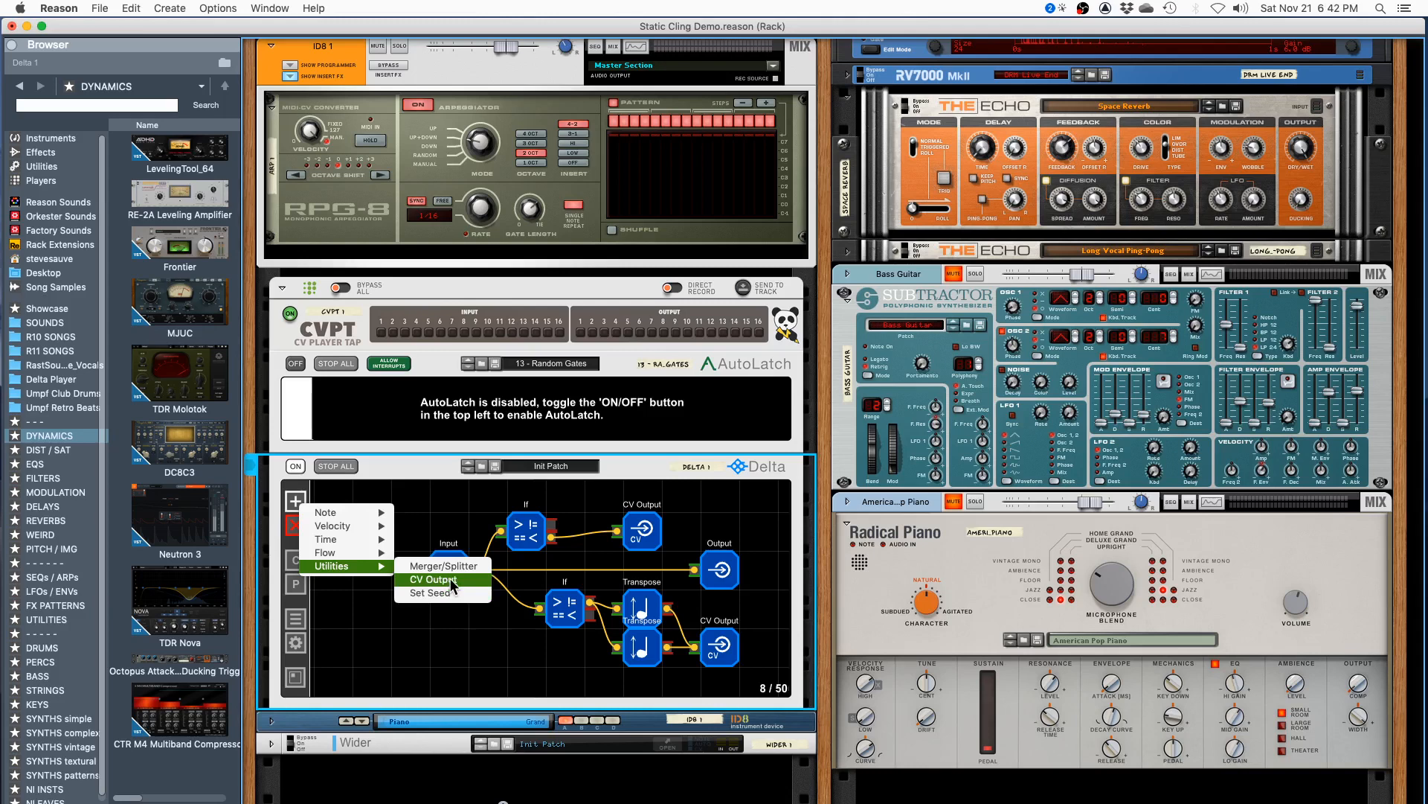
pyautogui.click(446, 579)
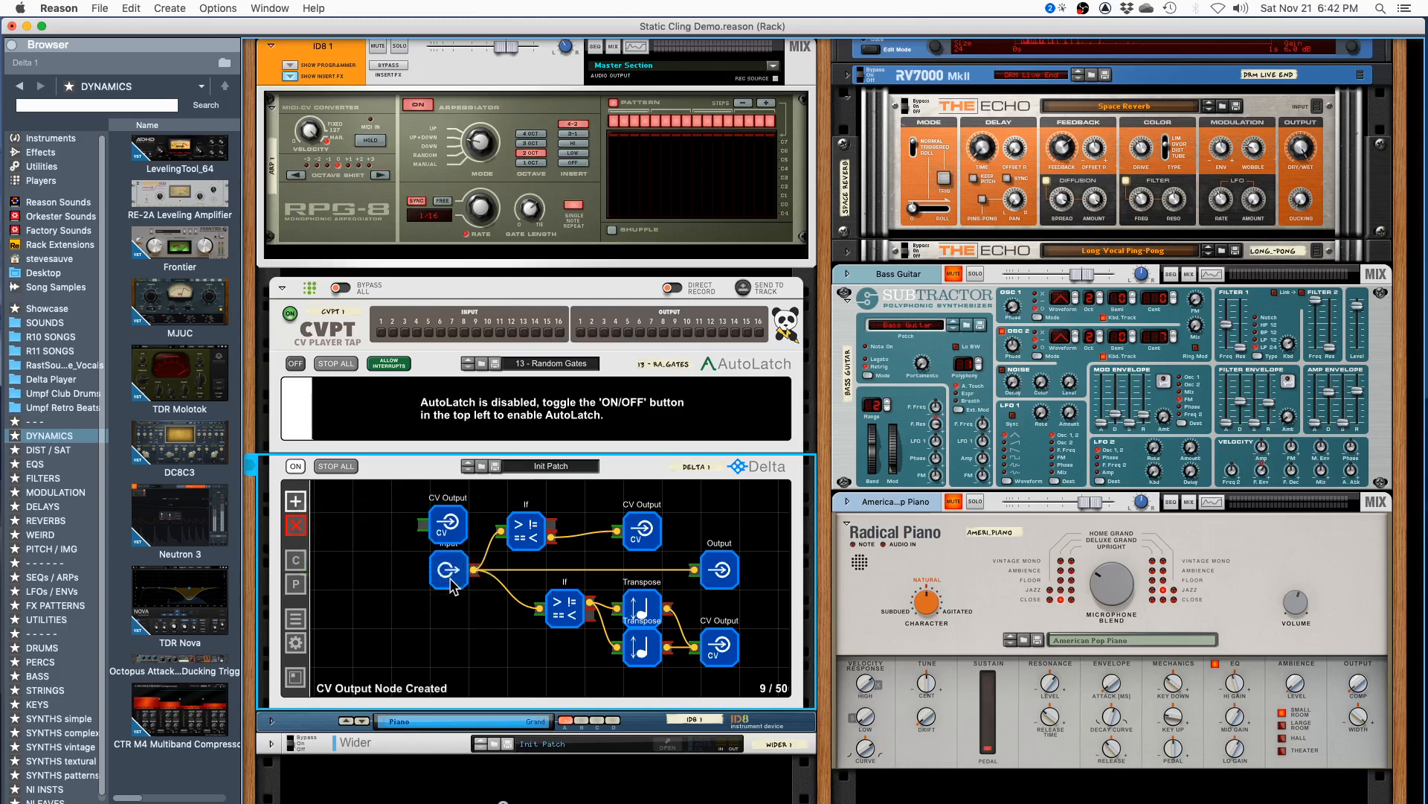
pyautogui.doubleClick(459, 531)
# - Trace Delta's direct path from the Input node to the Output node and on to the IDB 1 instrument below
pyautogui.click(717, 563)
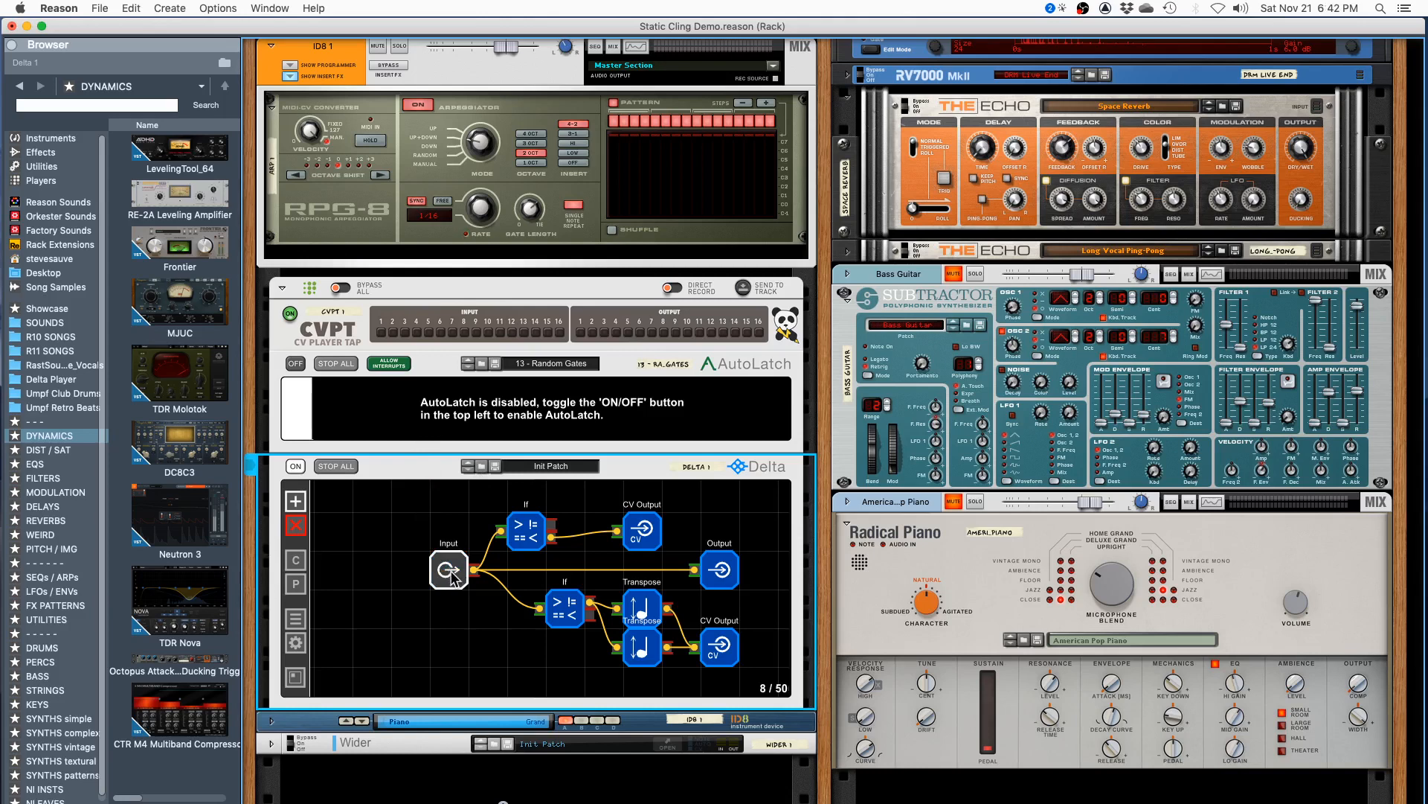
pyautogui.click(719, 569)
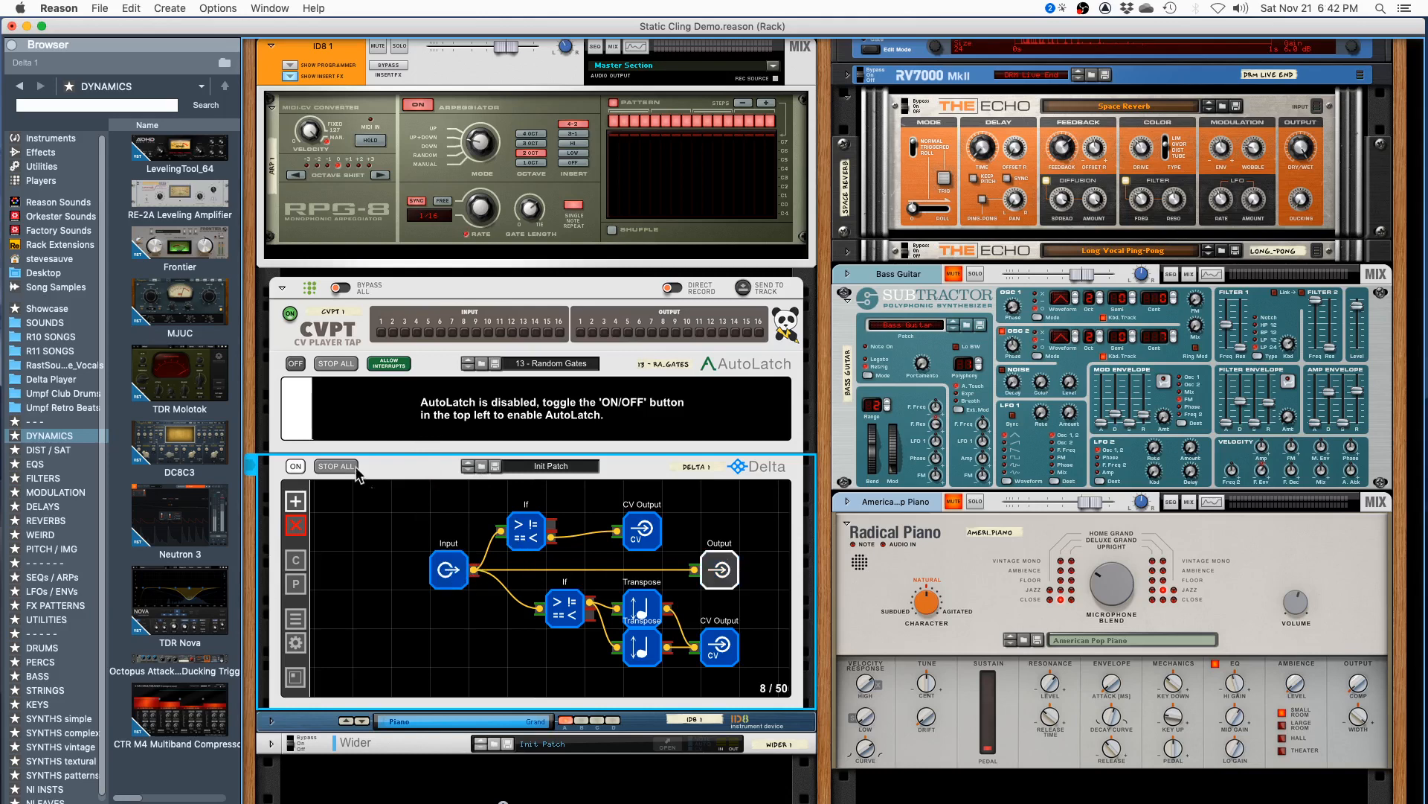
pyautogui.click(447, 570)
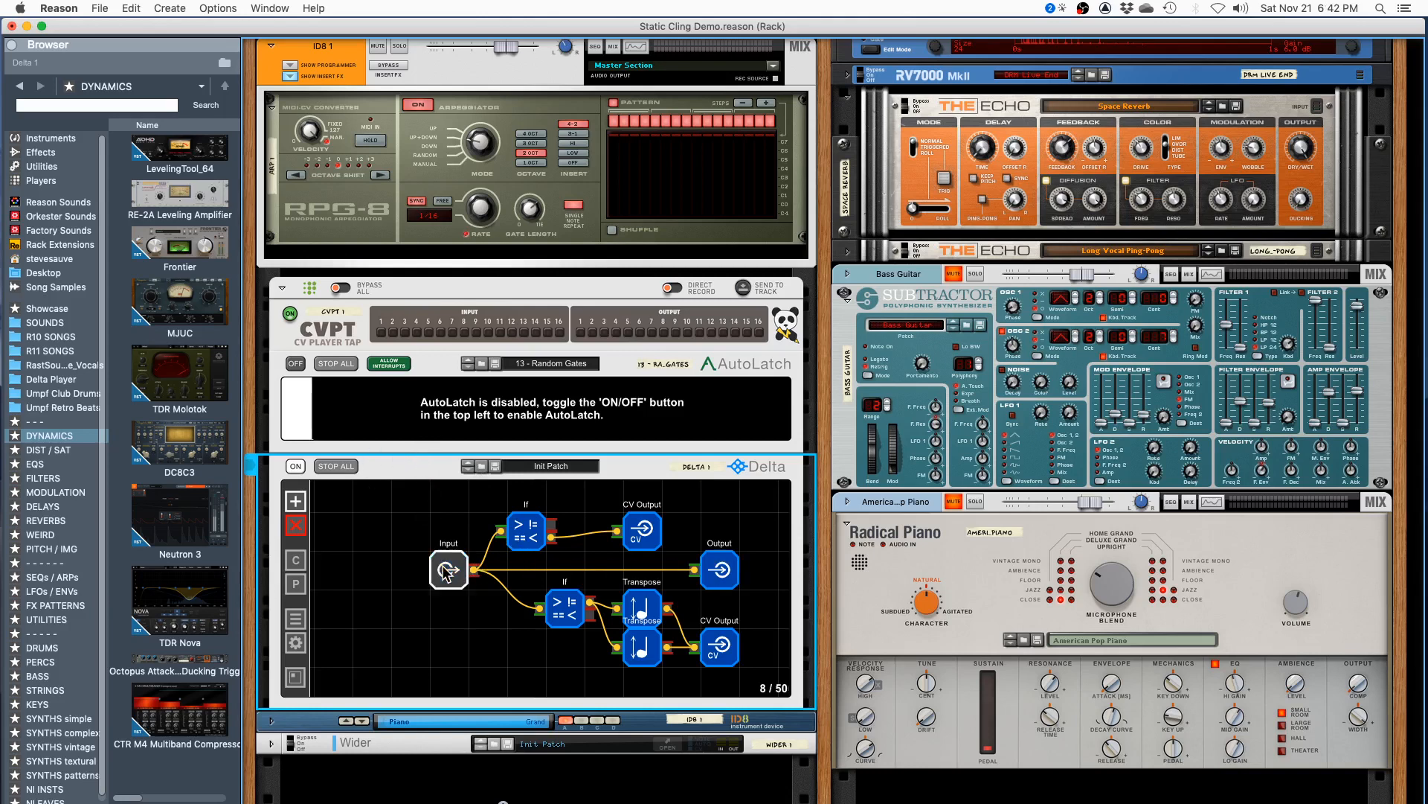
pyautogui.click(722, 579)
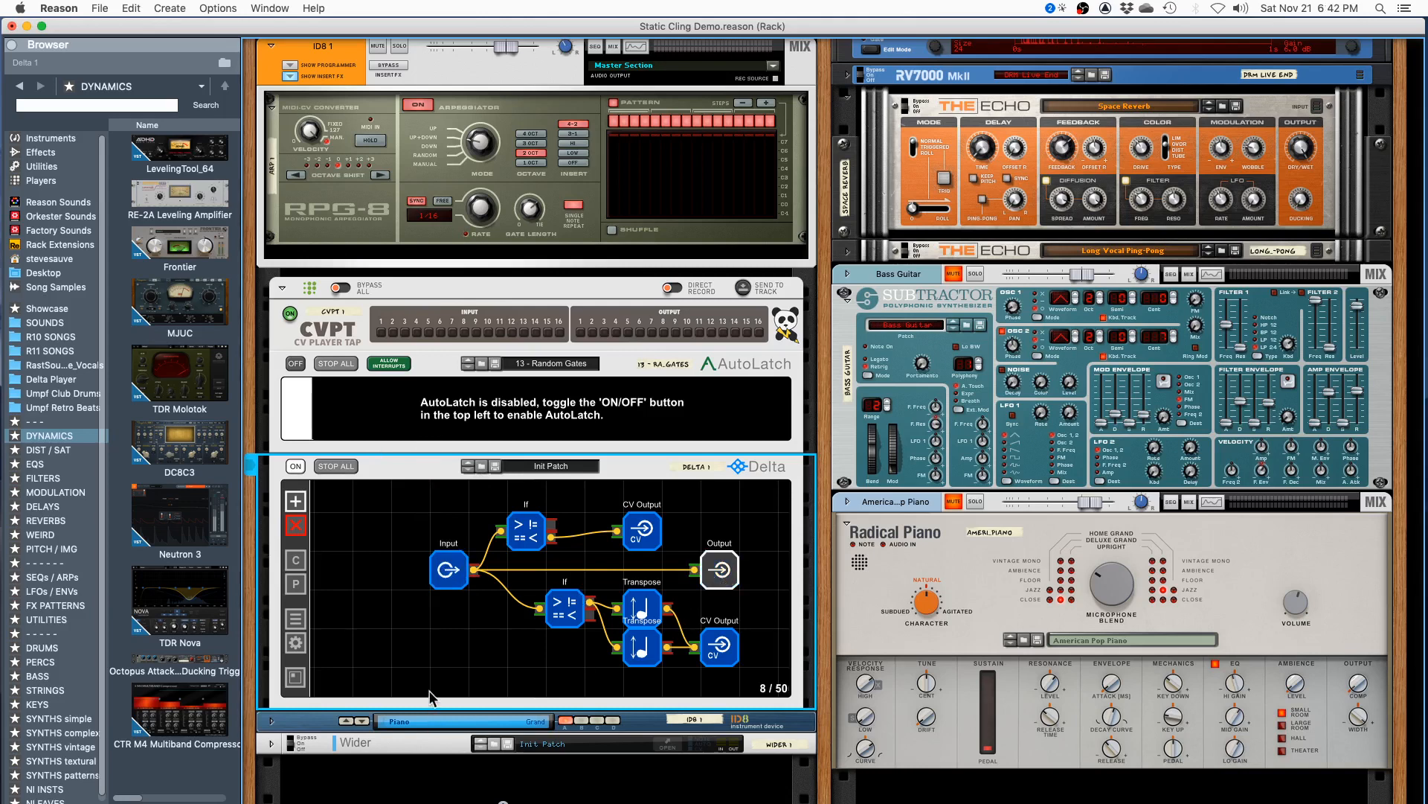
pyautogui.click(430, 691)
pyautogui.click(340, 725)
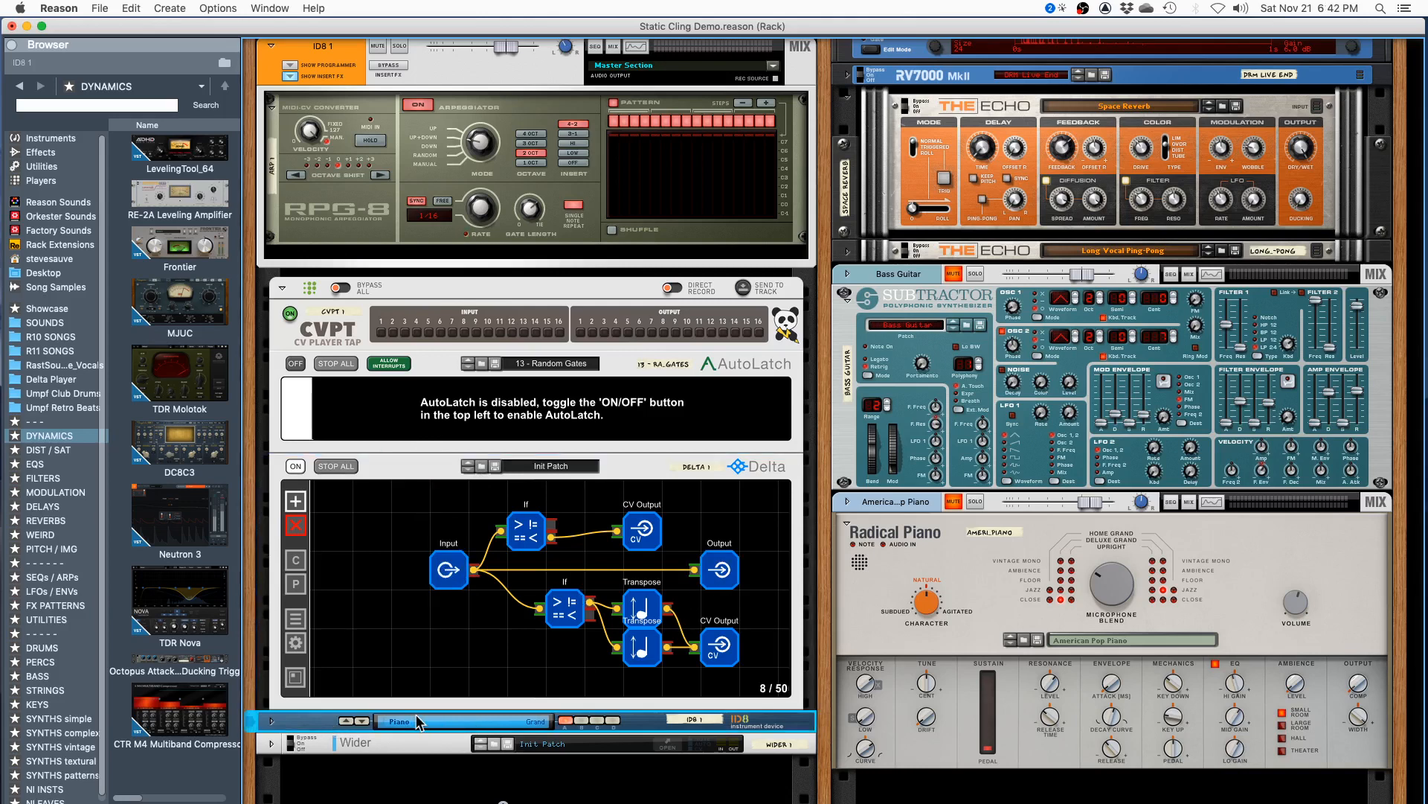
pyautogui.click(335, 703)
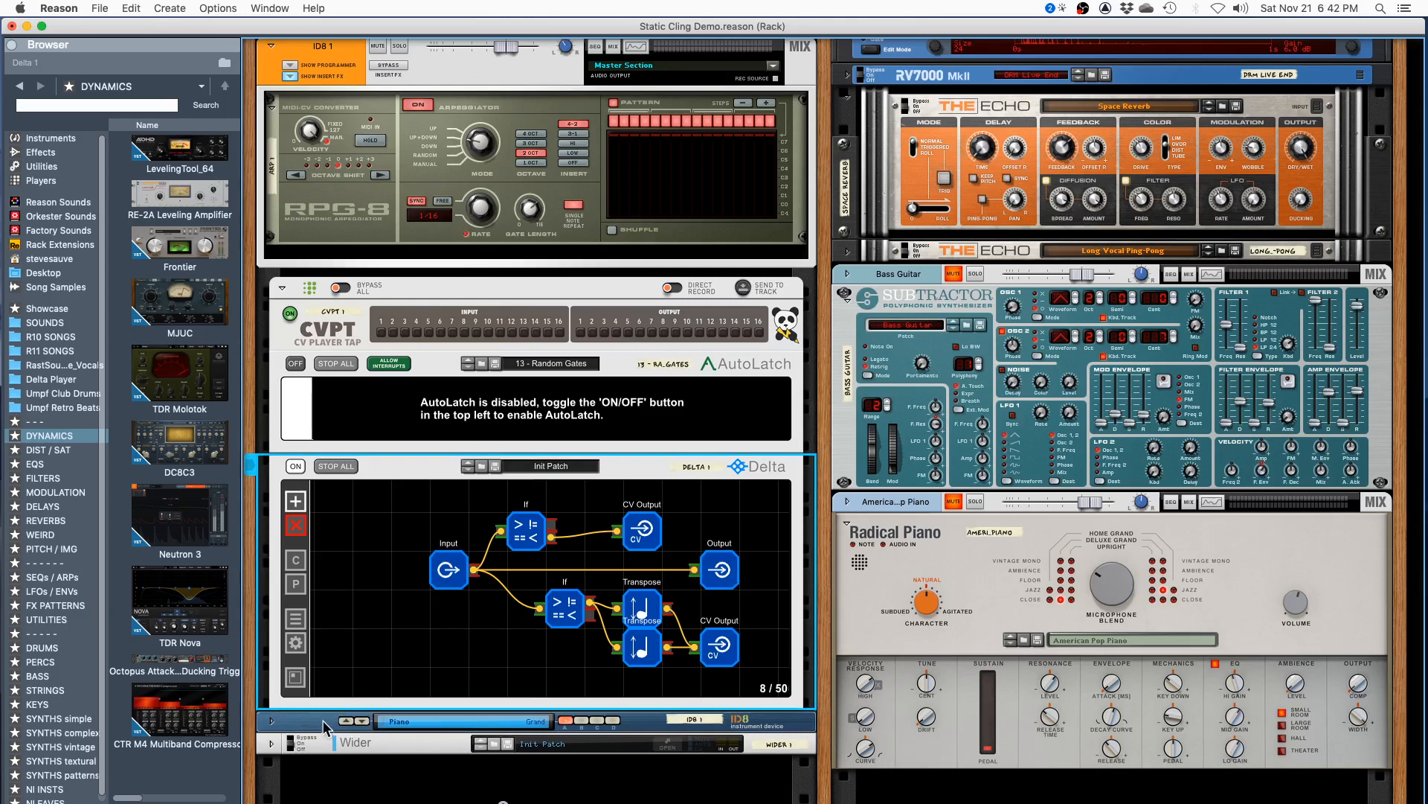
pyautogui.click(323, 721)
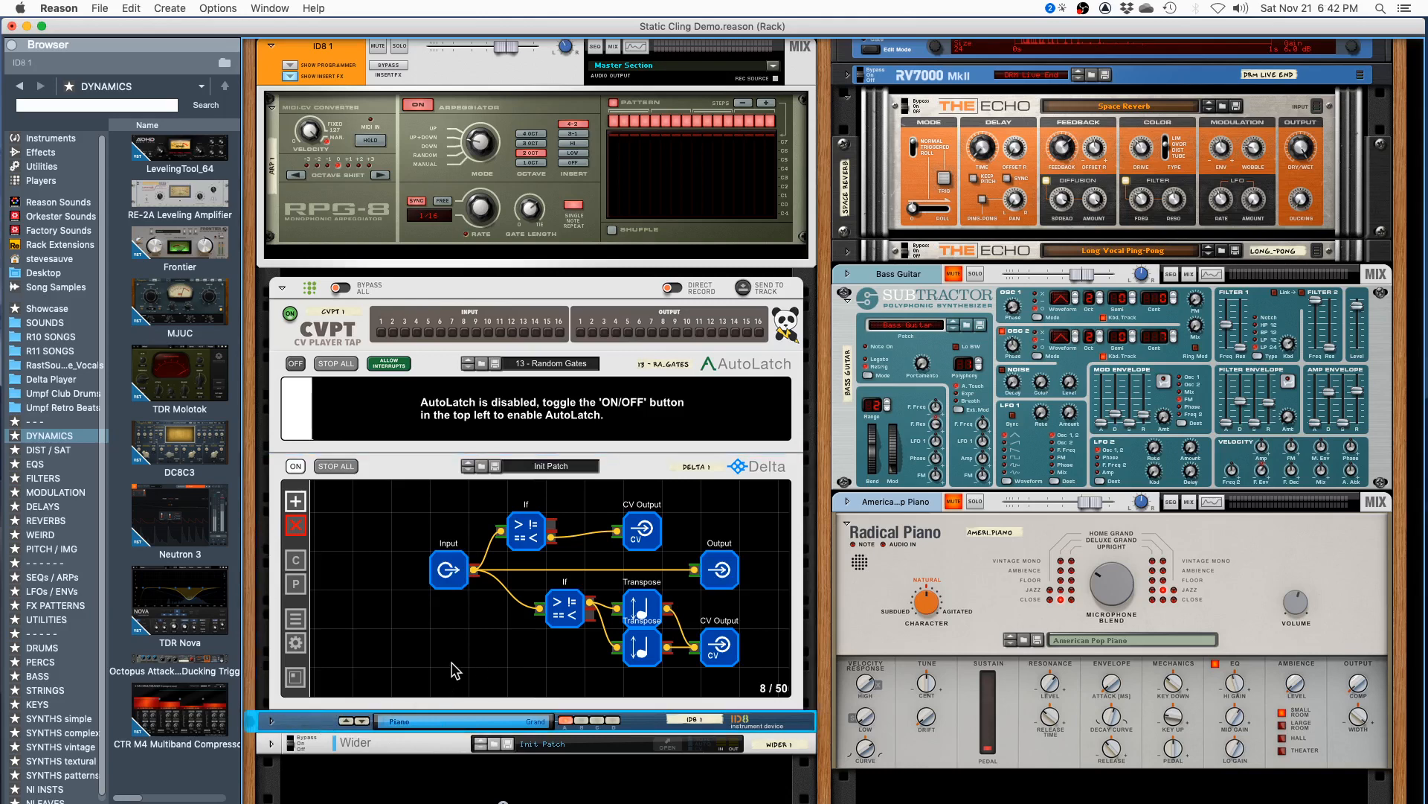
pyautogui.click(740, 576)
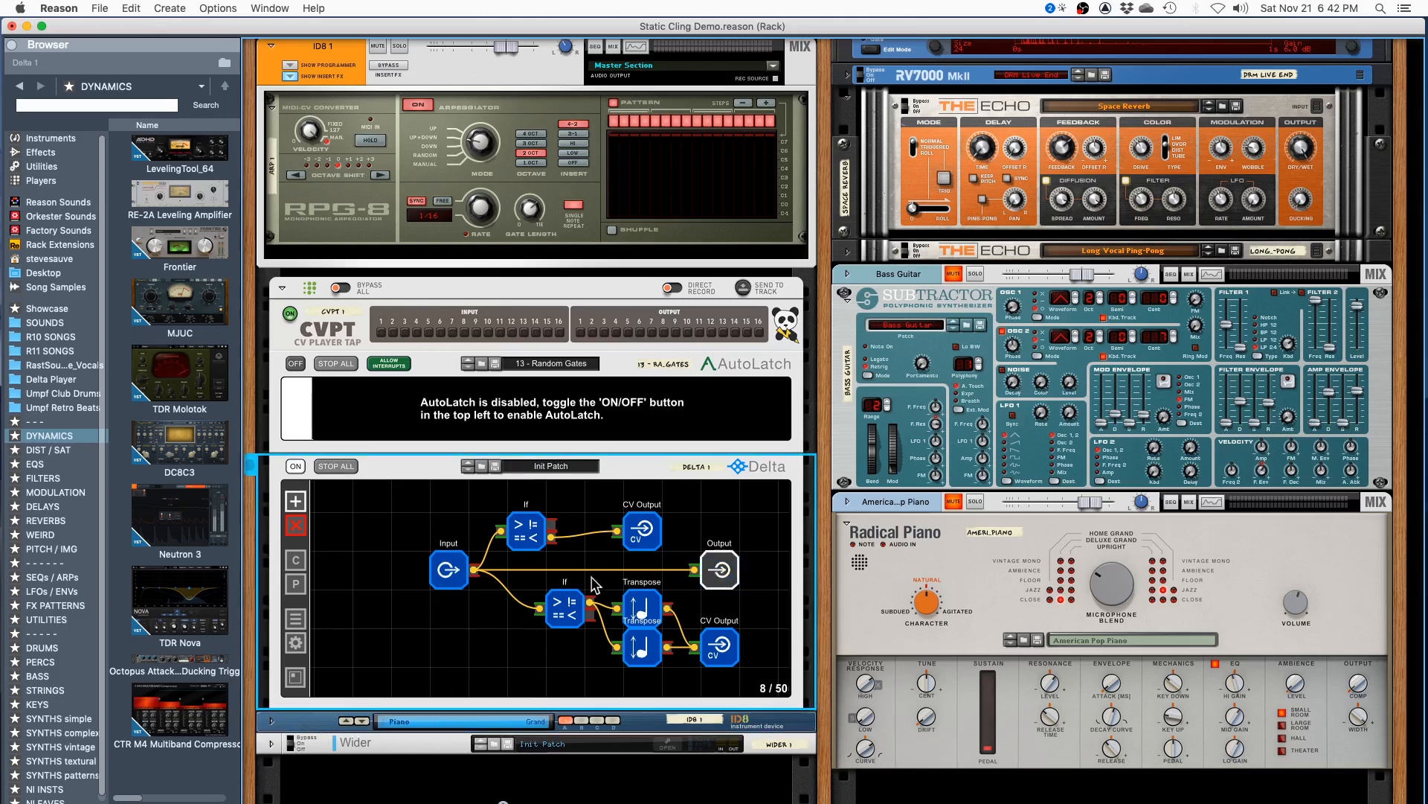
# - Trace Delta's path from the Input node through the upper If node to its CV Output node
pyautogui.click(455, 577)
pyautogui.click(523, 536)
pyautogui.click(639, 528)
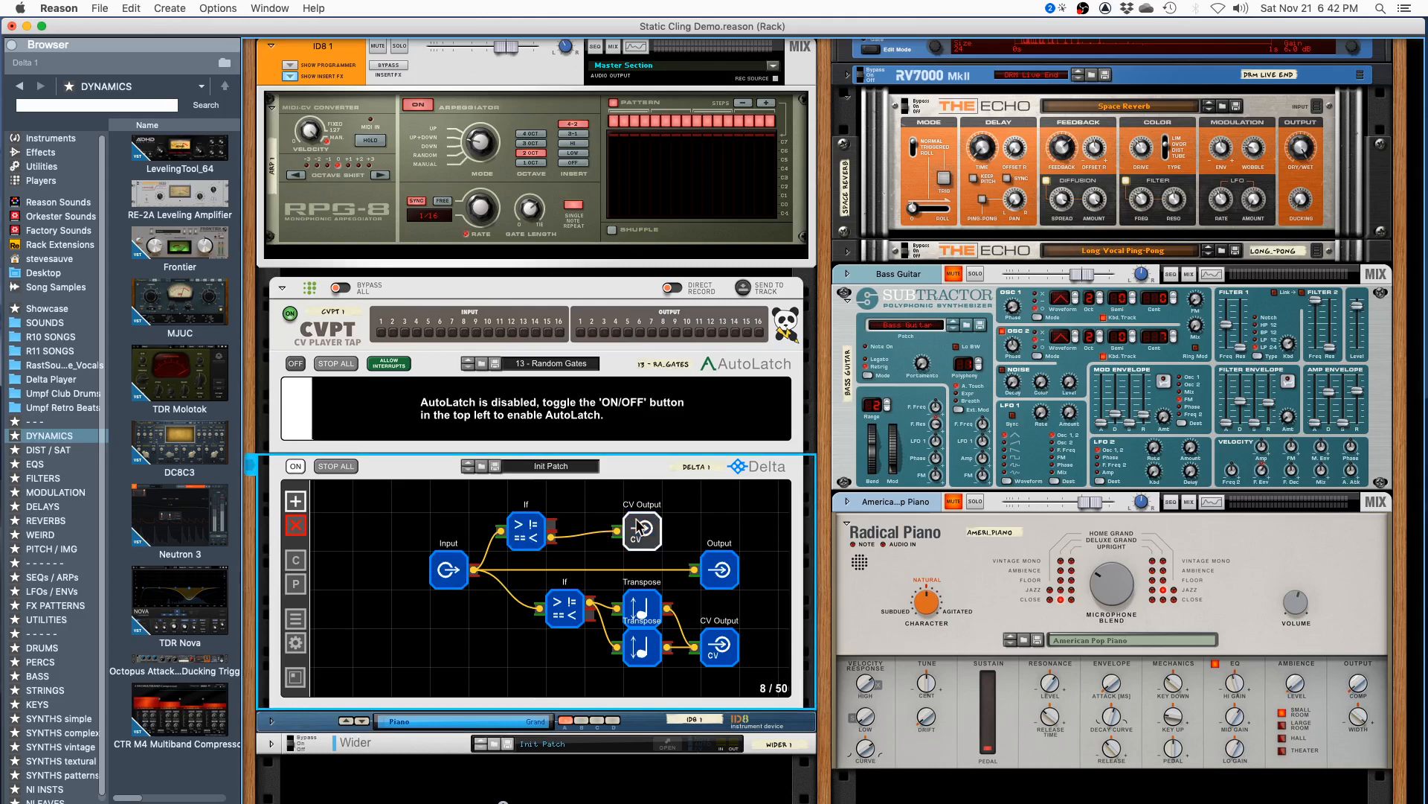
pyautogui.click(539, 531)
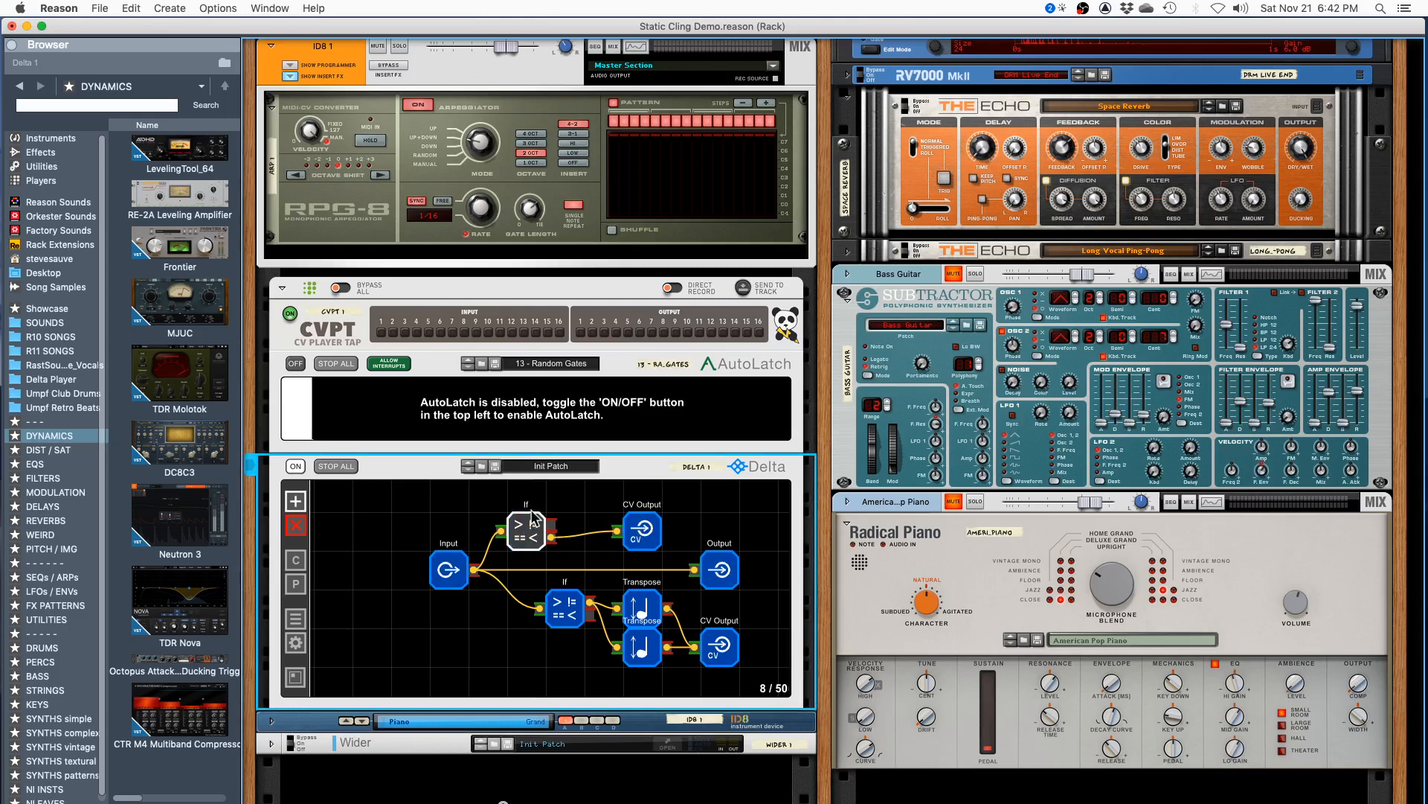
pyautogui.click(643, 535)
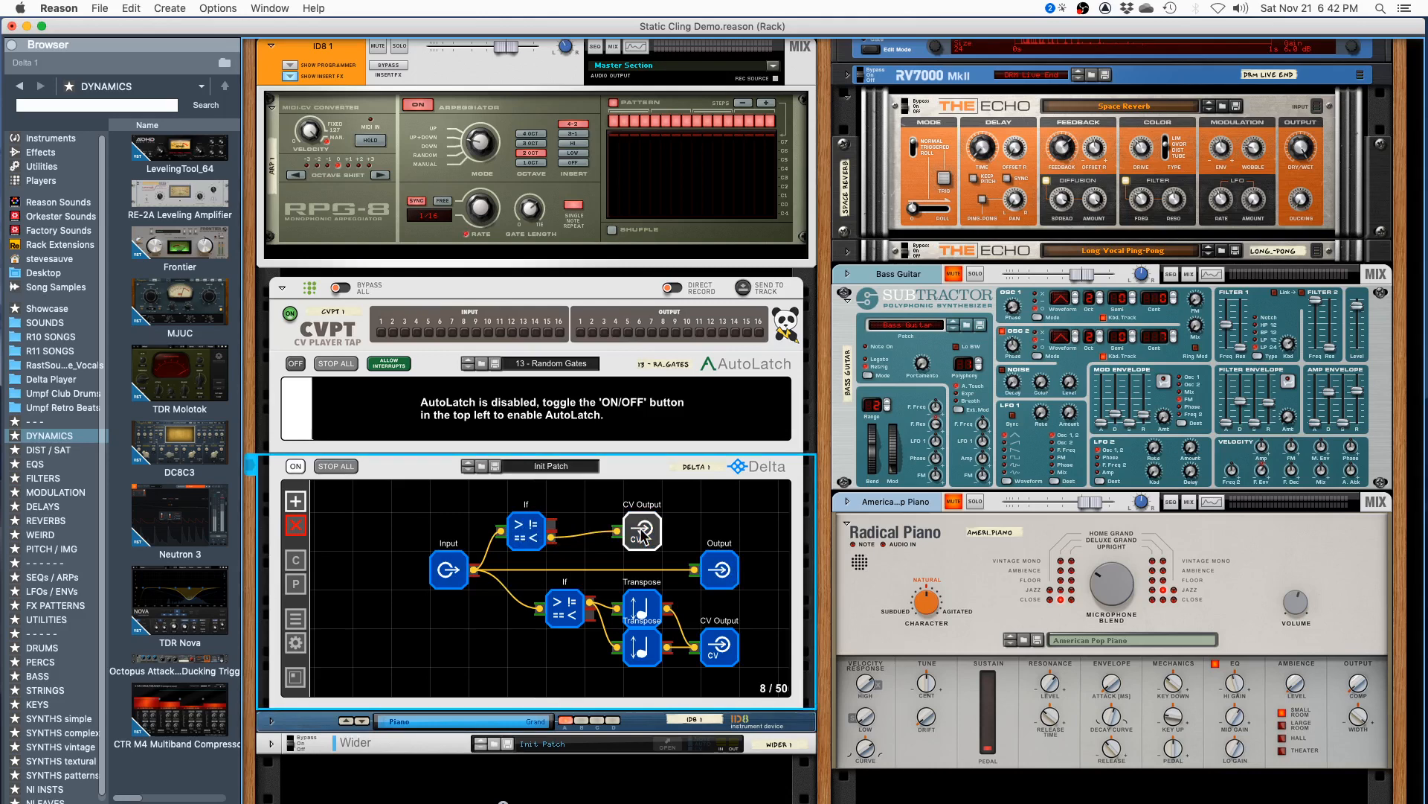
pyautogui.press('Tab')
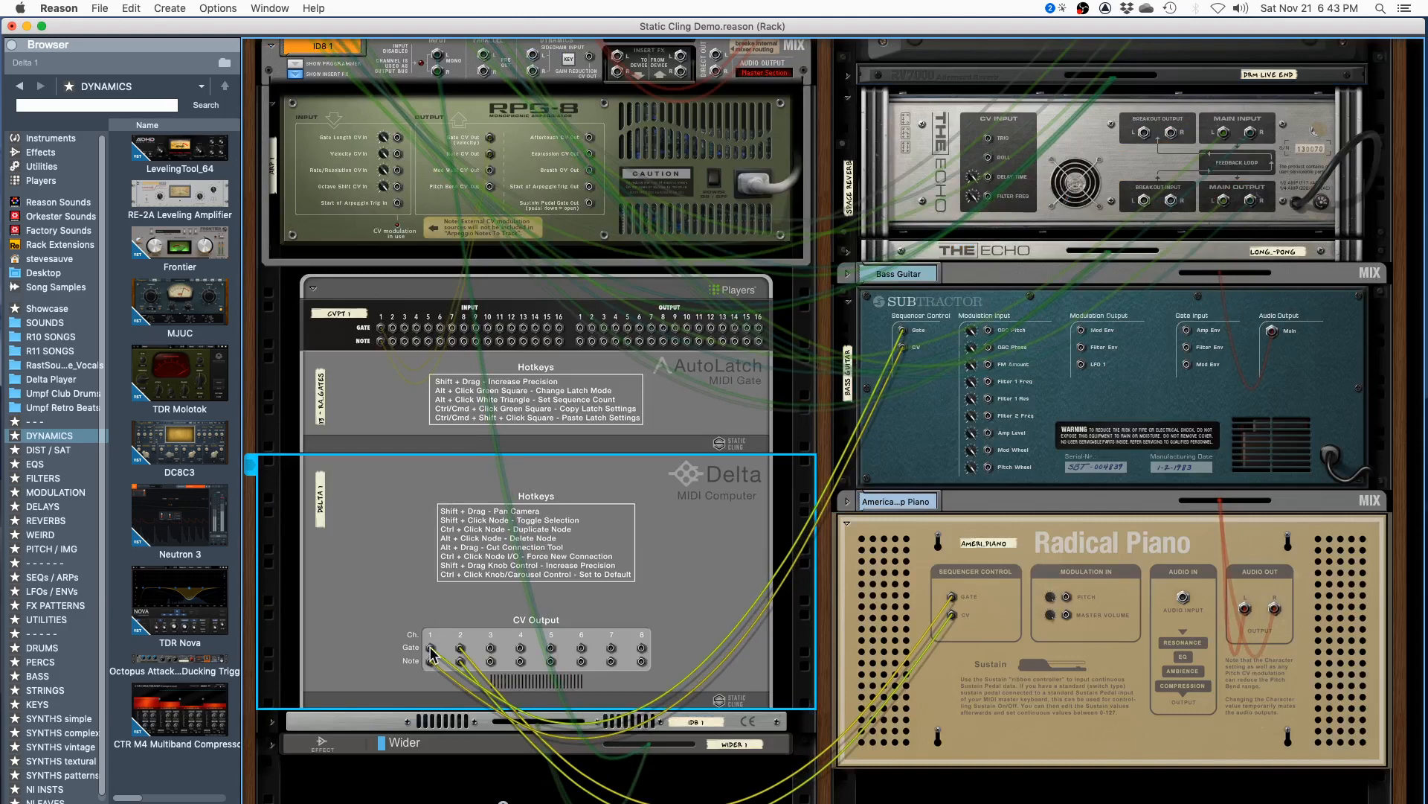
pyautogui.click(909, 431)
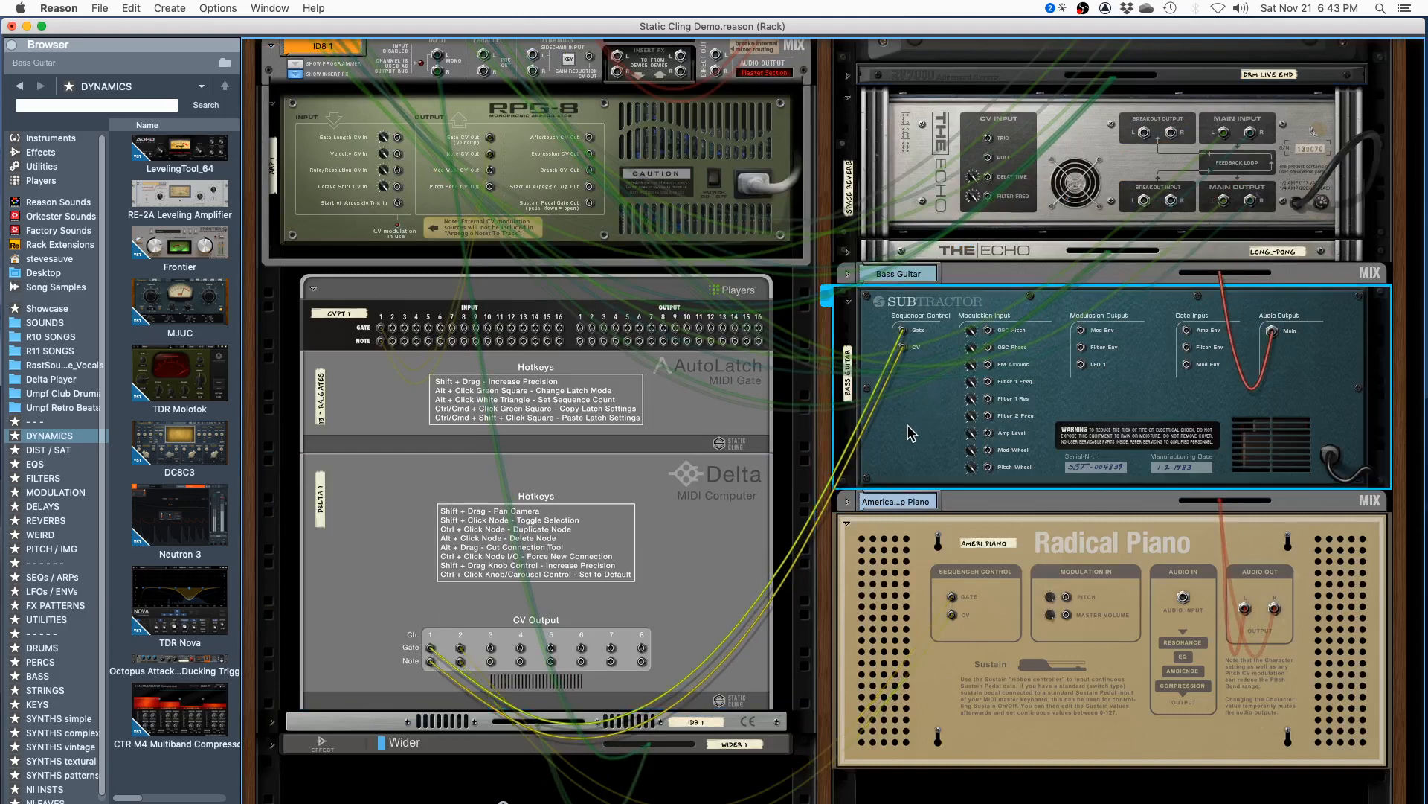
pyautogui.press('Tab')
pyautogui.press('Tab')
pyautogui.press('Tab')
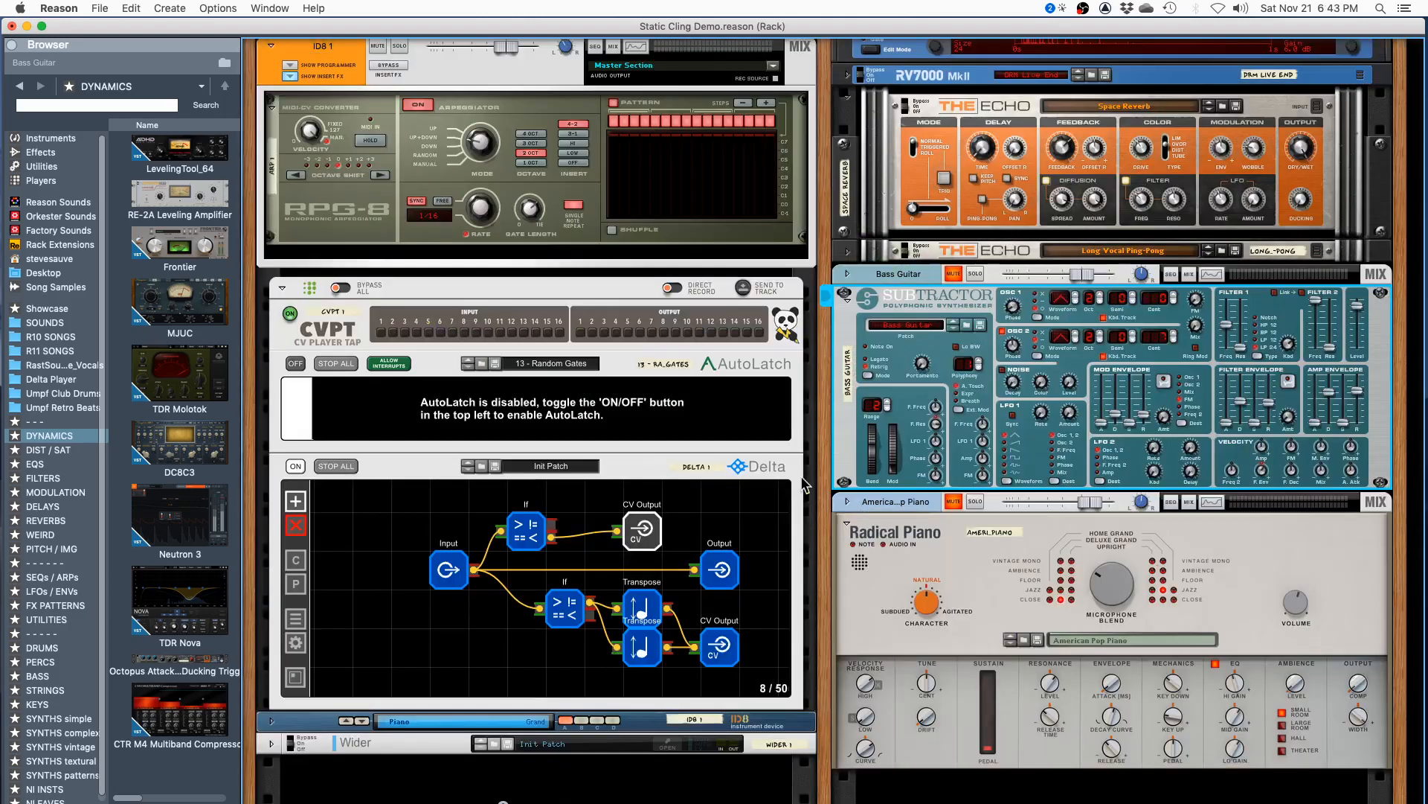
# - Turn Delta off and select the CVPT player device
pyautogui.click(296, 466)
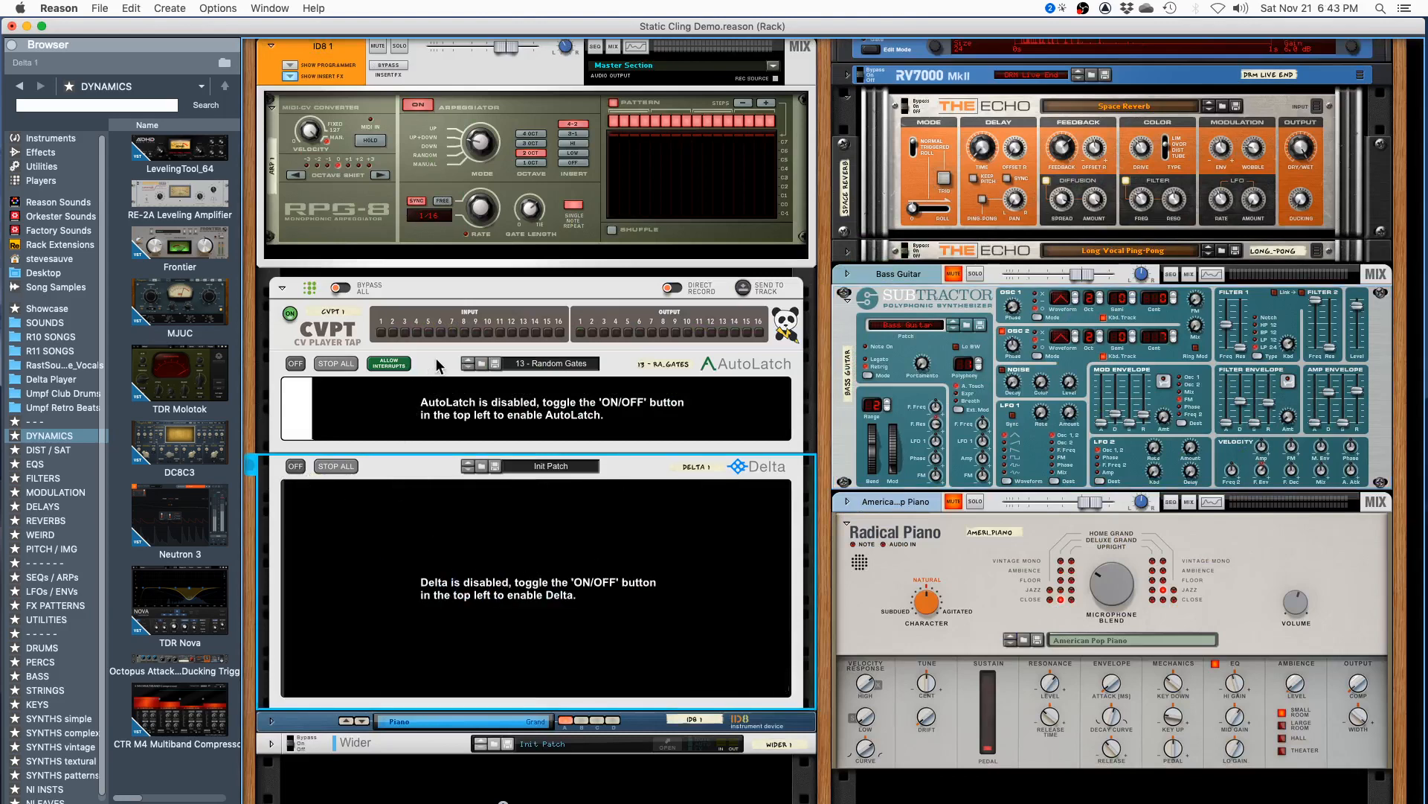
pyautogui.click(357, 316)
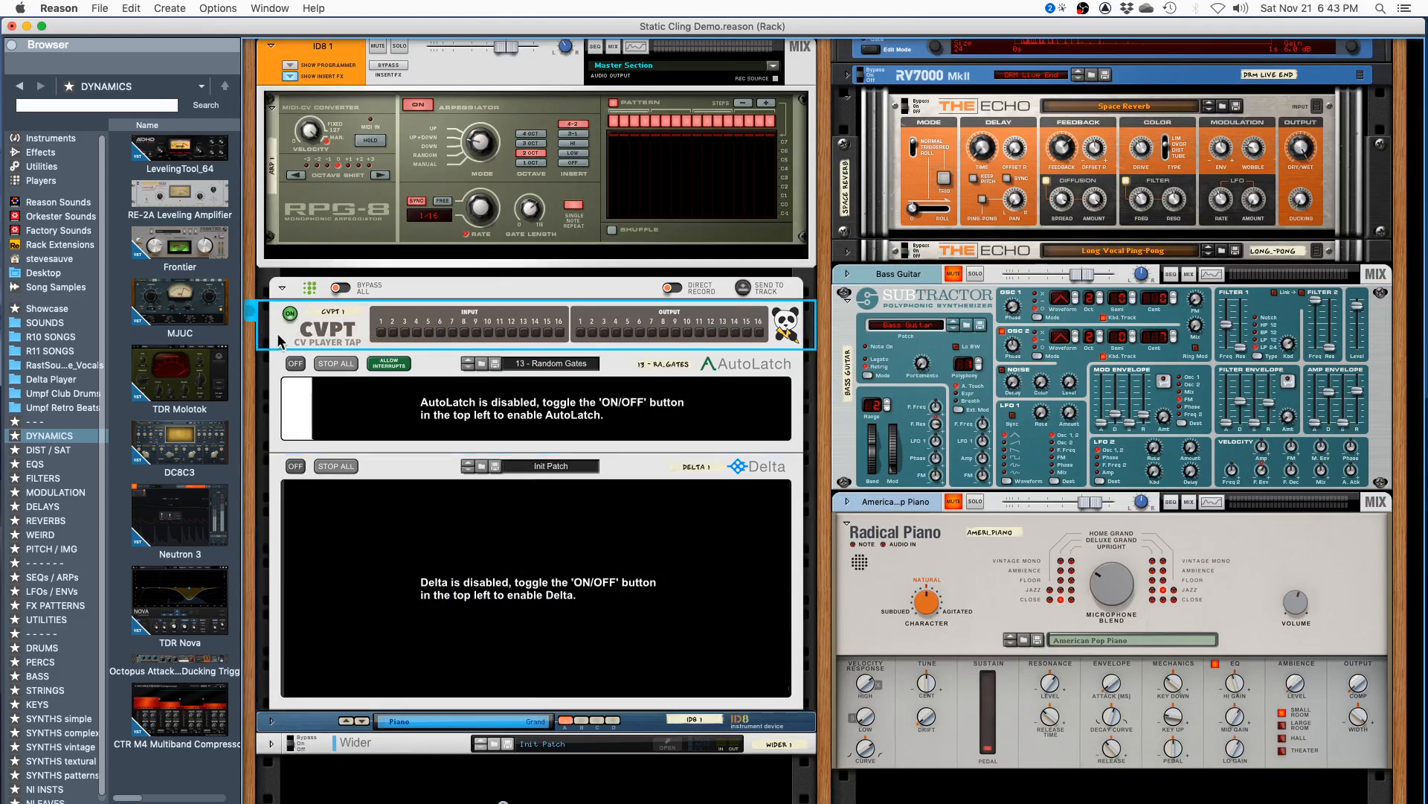
pyautogui.click(278, 417)
pyautogui.click(281, 457)
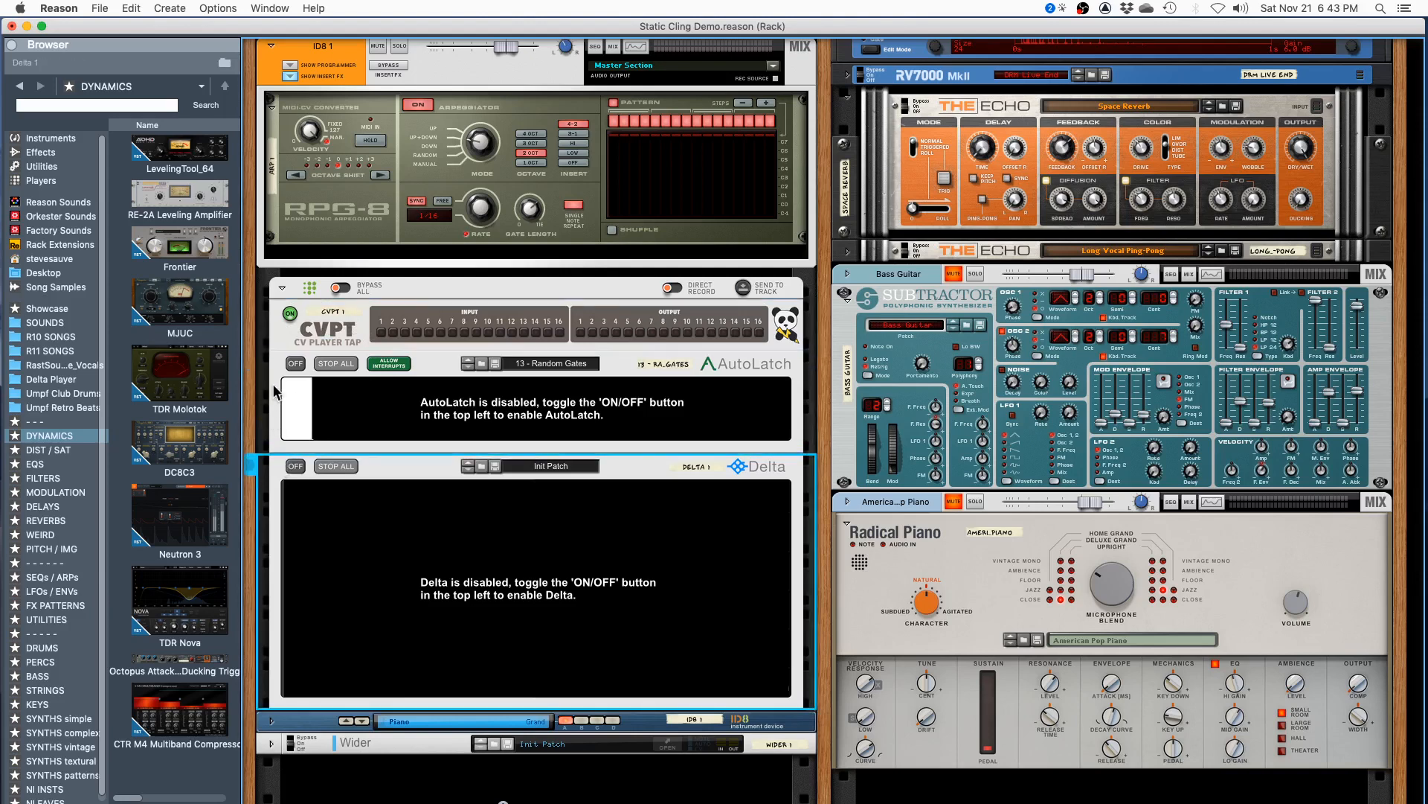
pyautogui.click(276, 358)
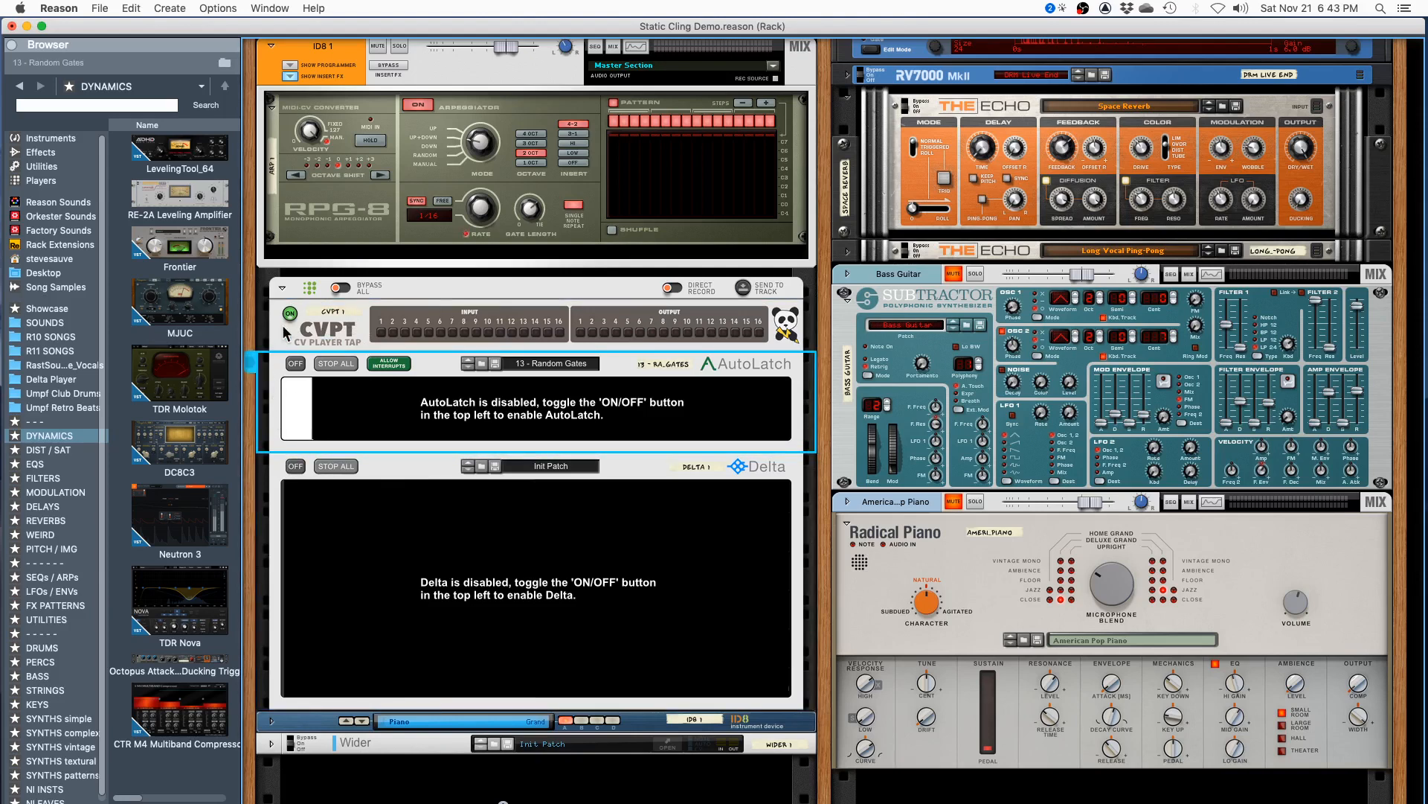
pyautogui.click(336, 227)
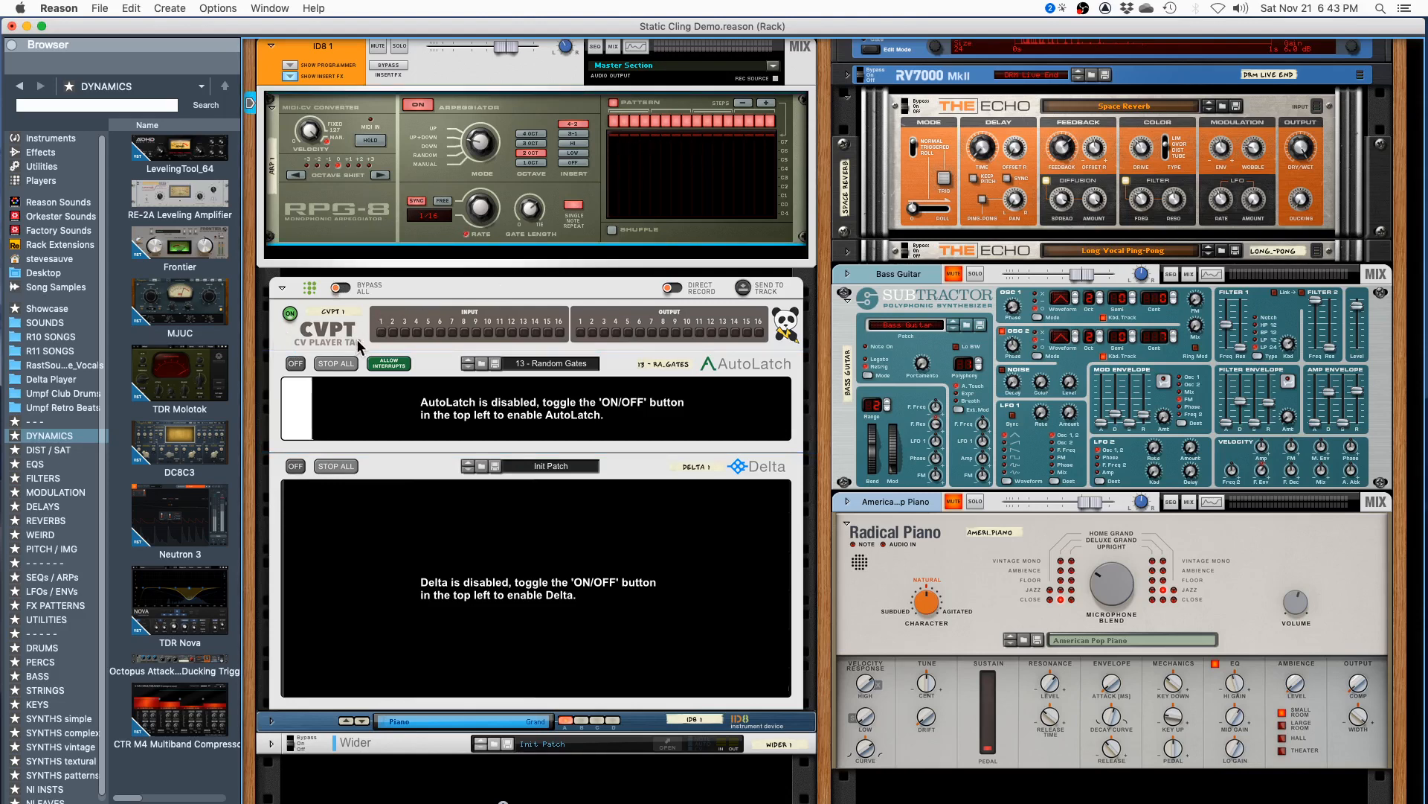
pyautogui.click(302, 341)
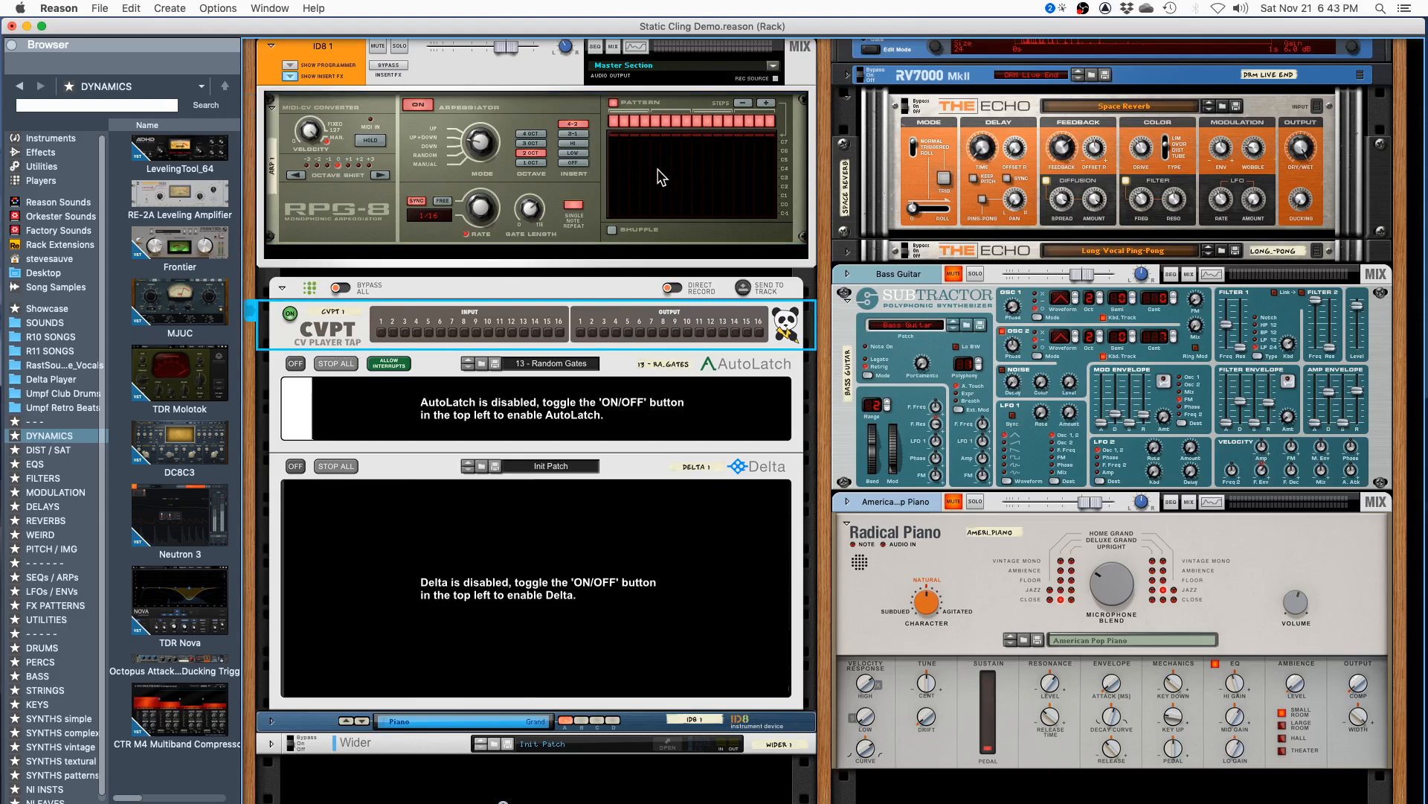
# - Inspect the rear cables from the RPG-8's gate and note CV outputs to CVPT's channel 1 gate and note inputs
pyautogui.press('space')
pyautogui.press('Tab')
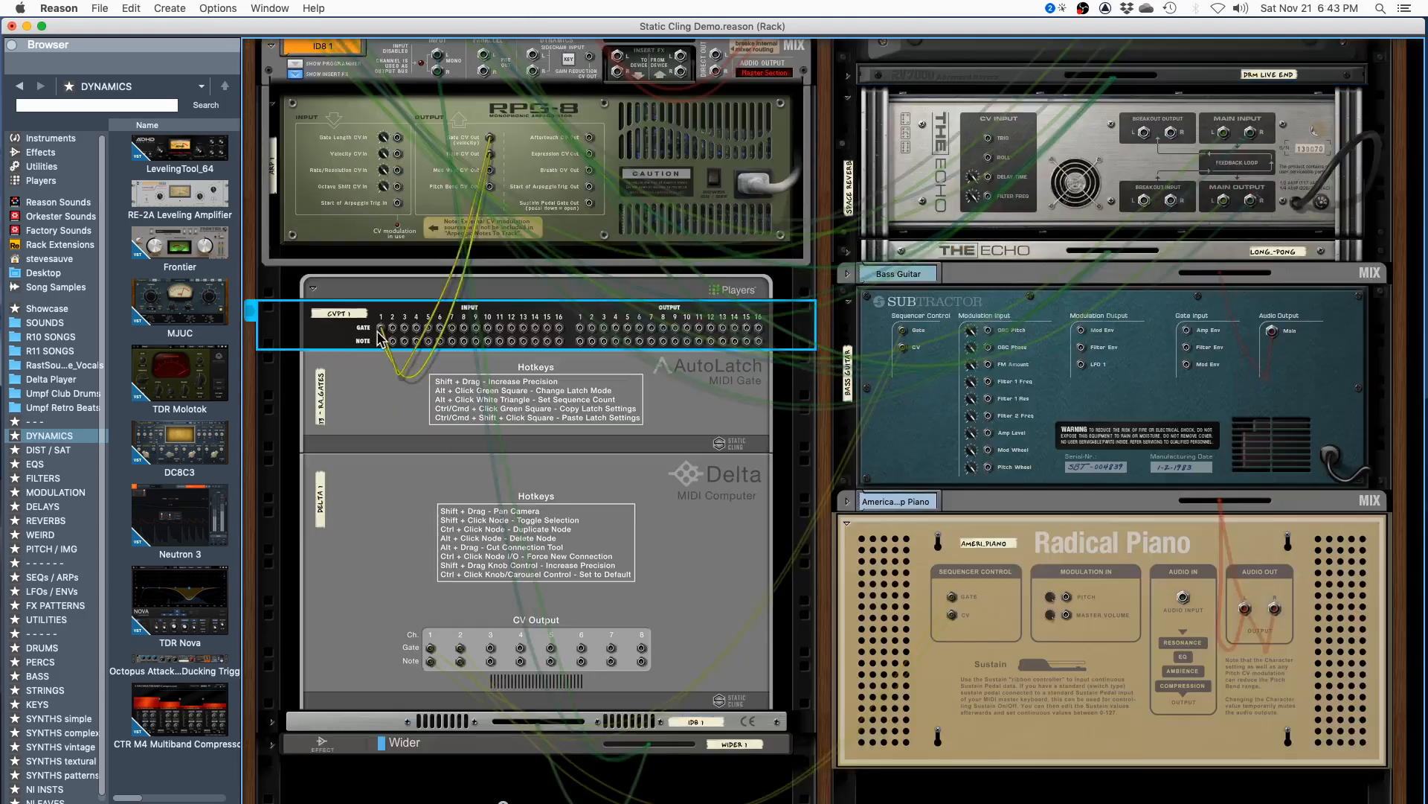
pyautogui.press('Tab')
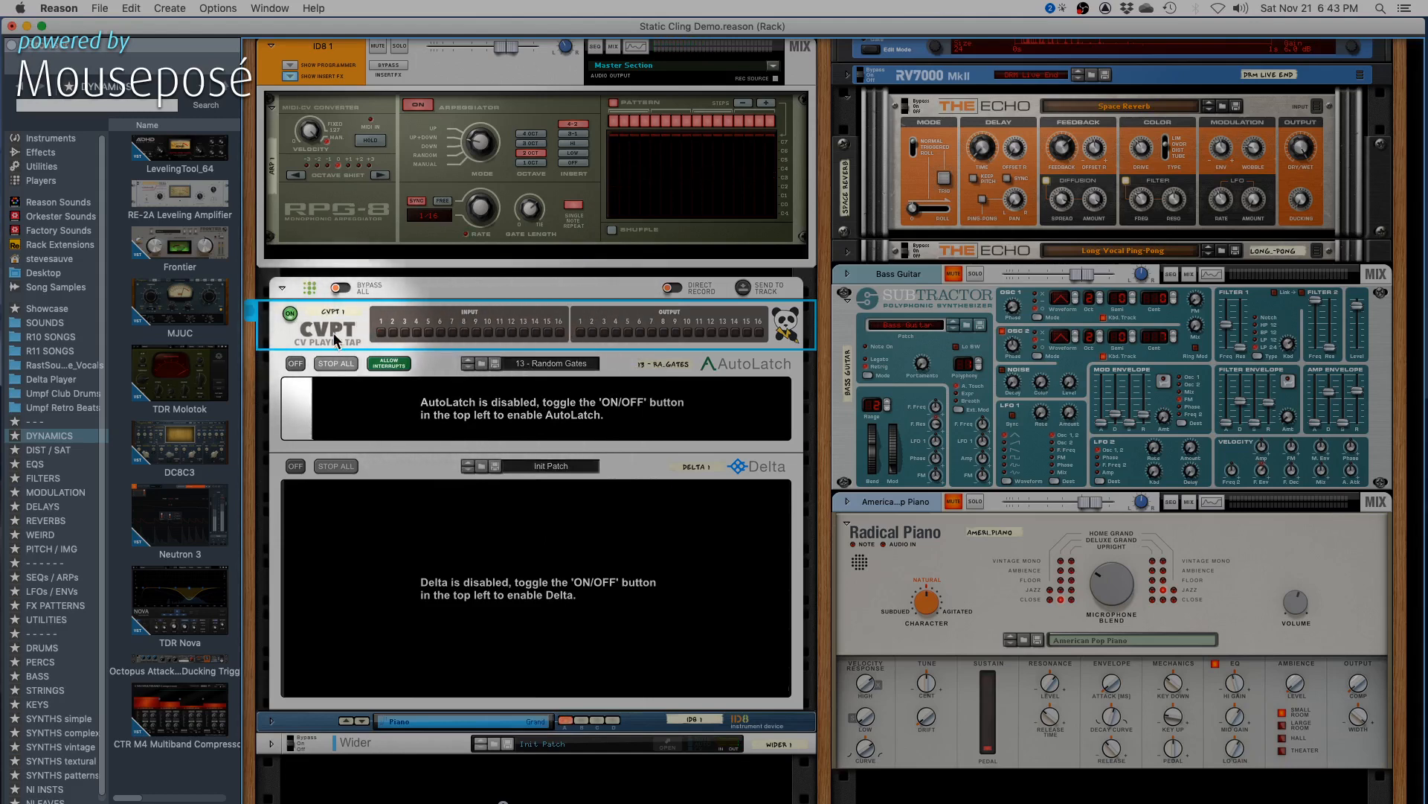
pyautogui.press('Tab')
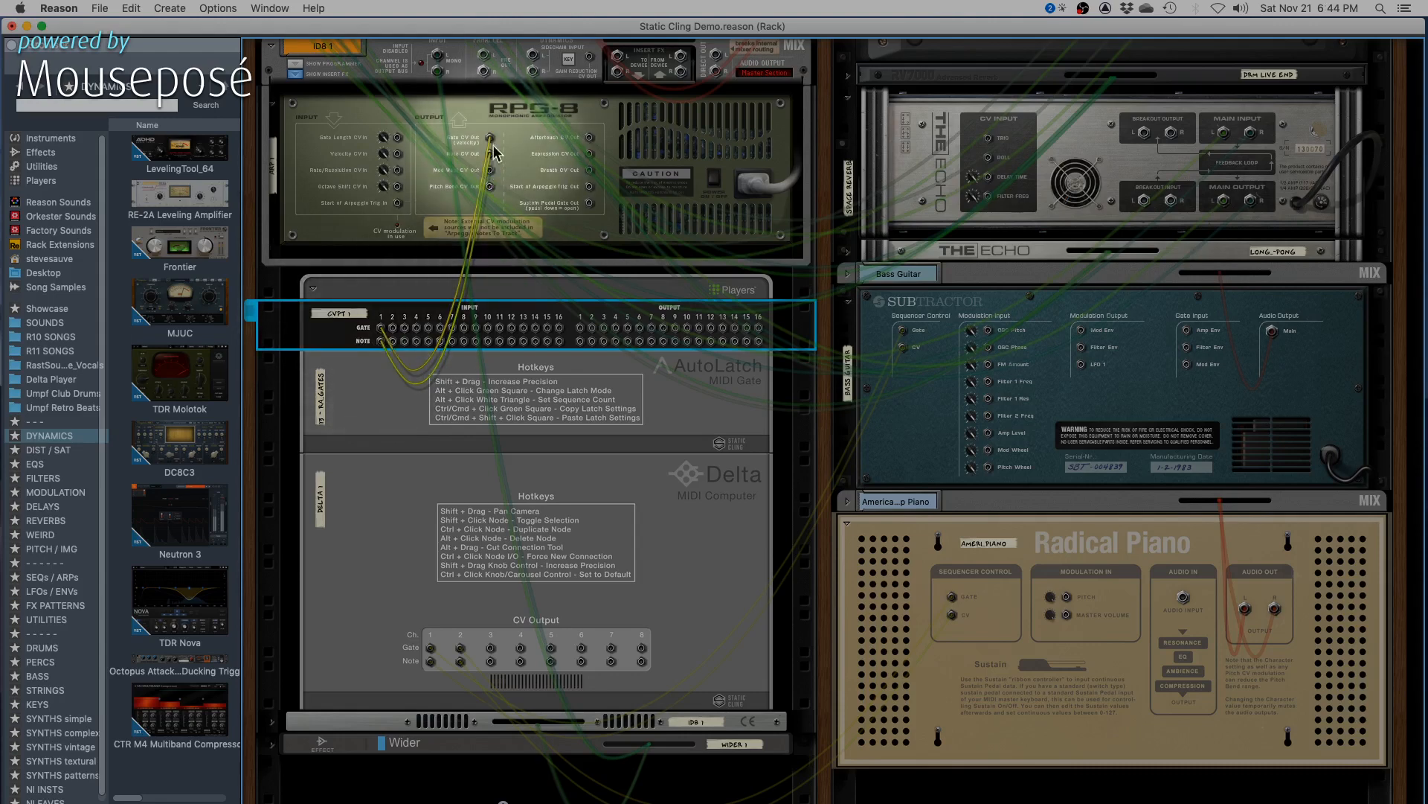
pyautogui.press('Tab')
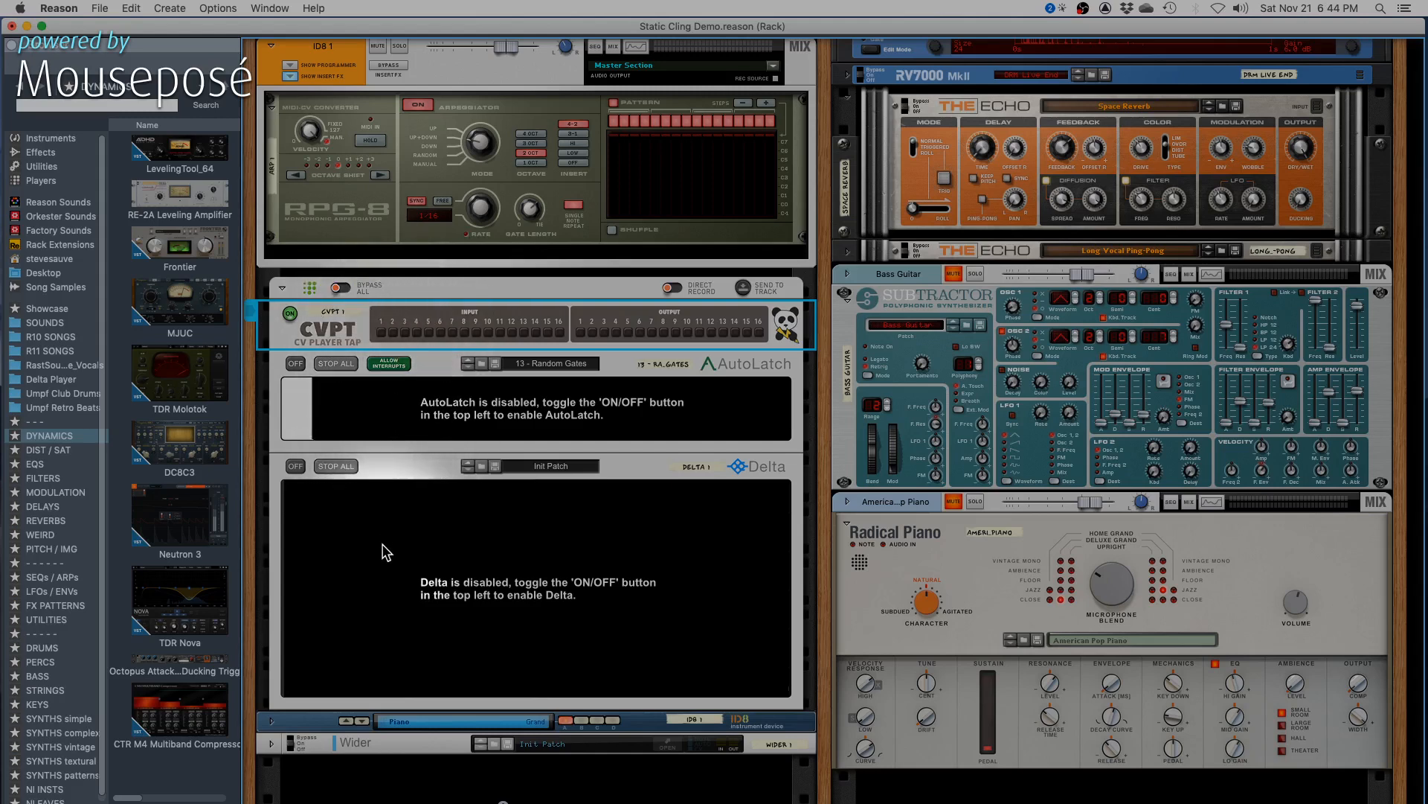
# - Examine the Subtractor's CV inputs on the rack's rear, and return to the front
pyautogui.press('Tab')
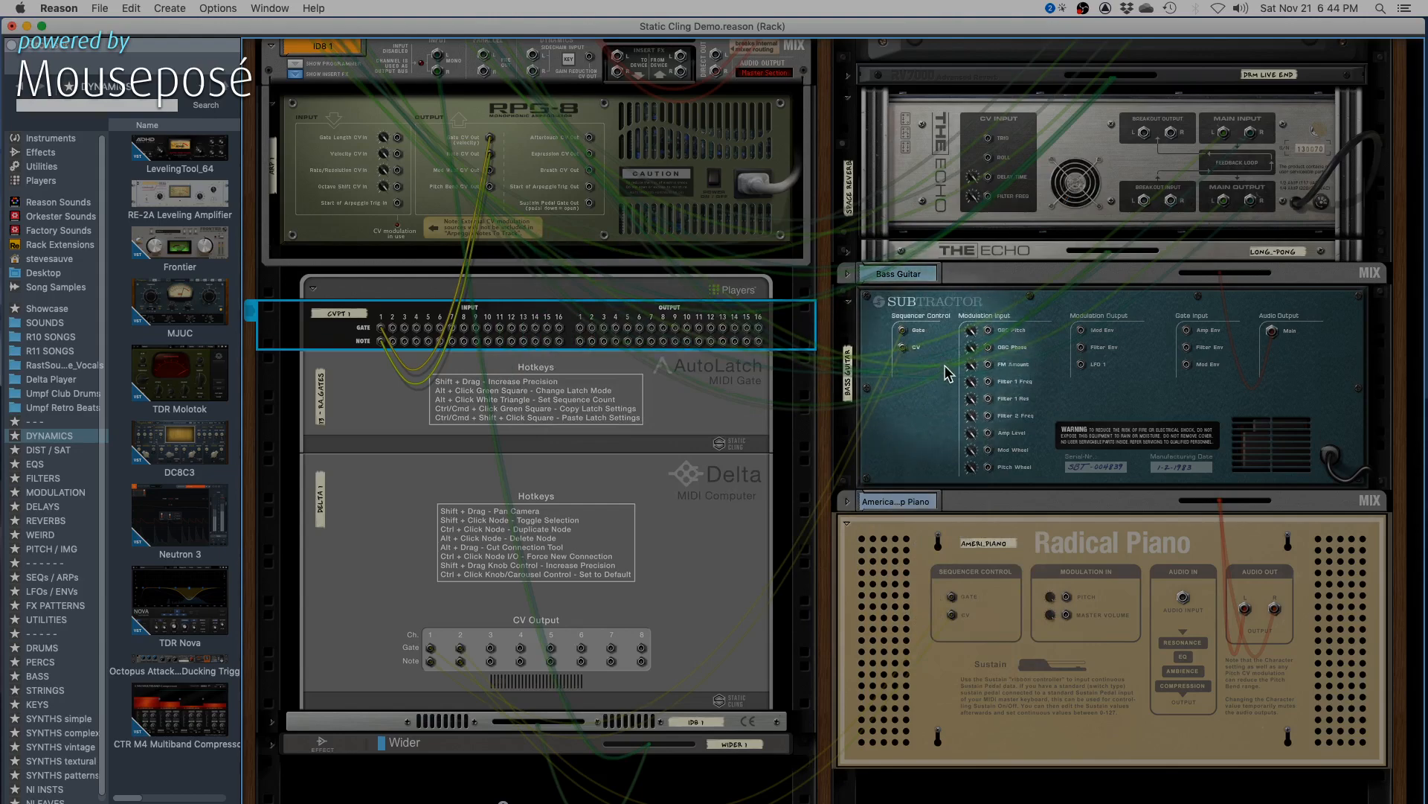
pyautogui.press('Tab')
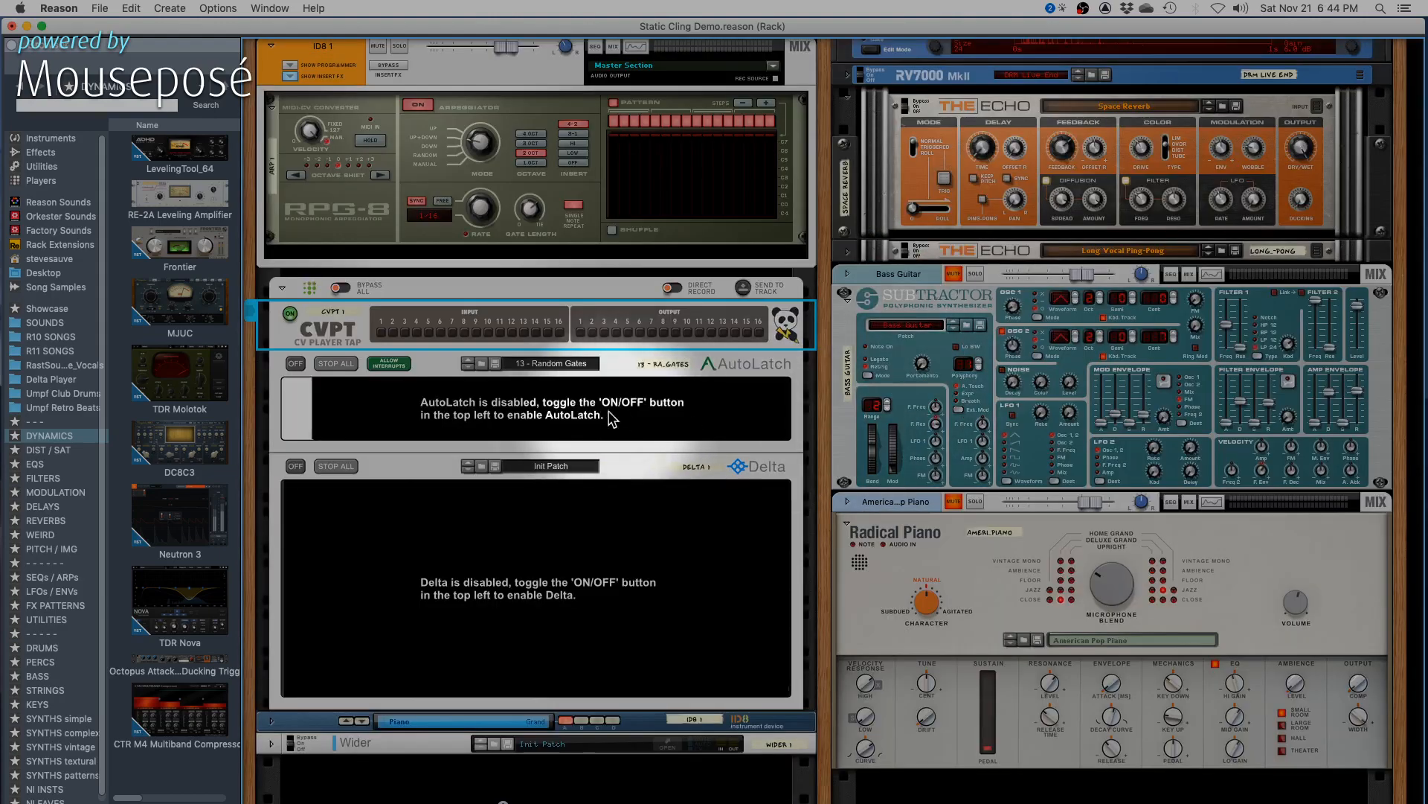
pyautogui.press('Tab')
pyautogui.press('Tab')
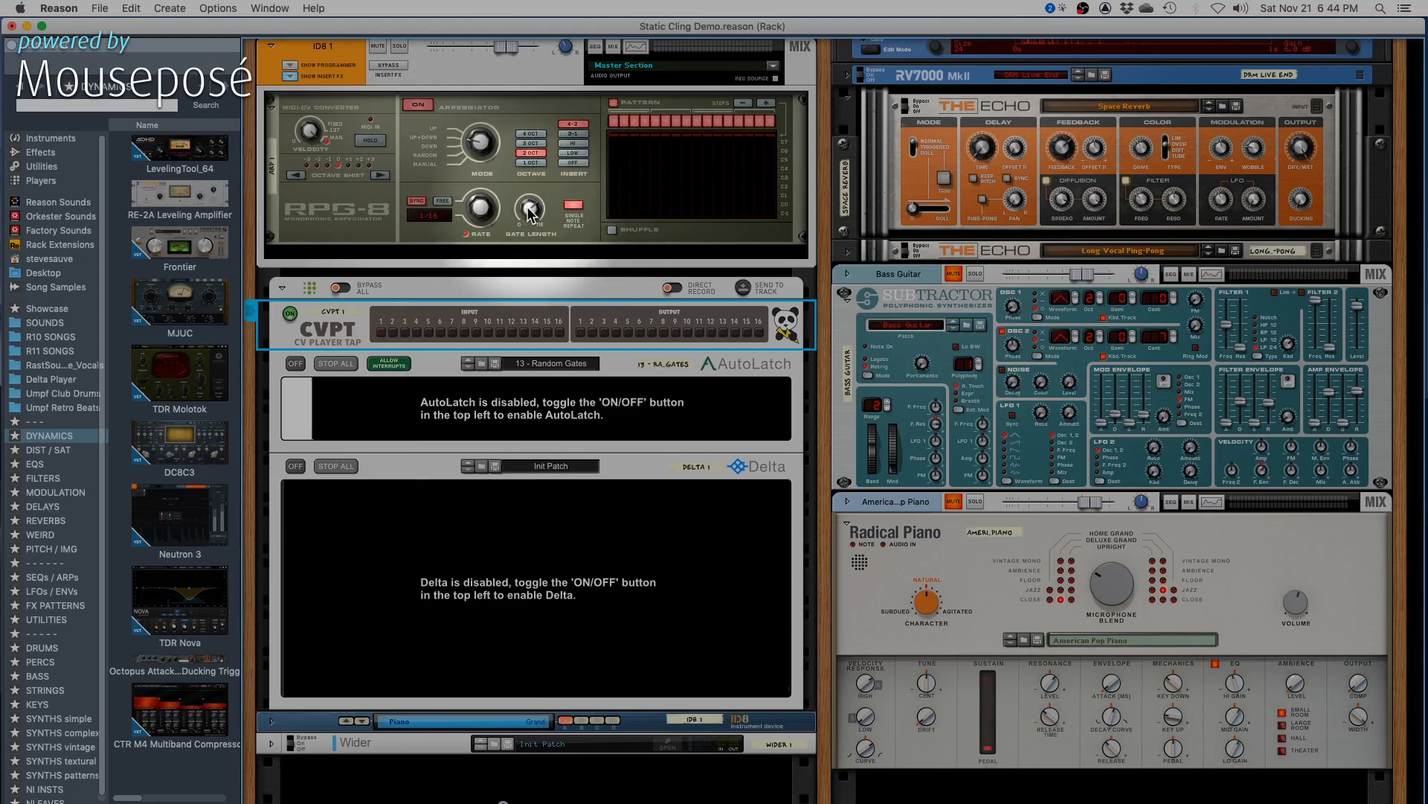
# - Try the RPG-8 arpeggiator's gate length at 127 and lower it again
pyautogui.moveTo(531, 215)
pyautogui.mouseDown()
pyautogui.moveTo(531, 246)
pyautogui.moveTo(527, 202)
pyautogui.mouseUp()
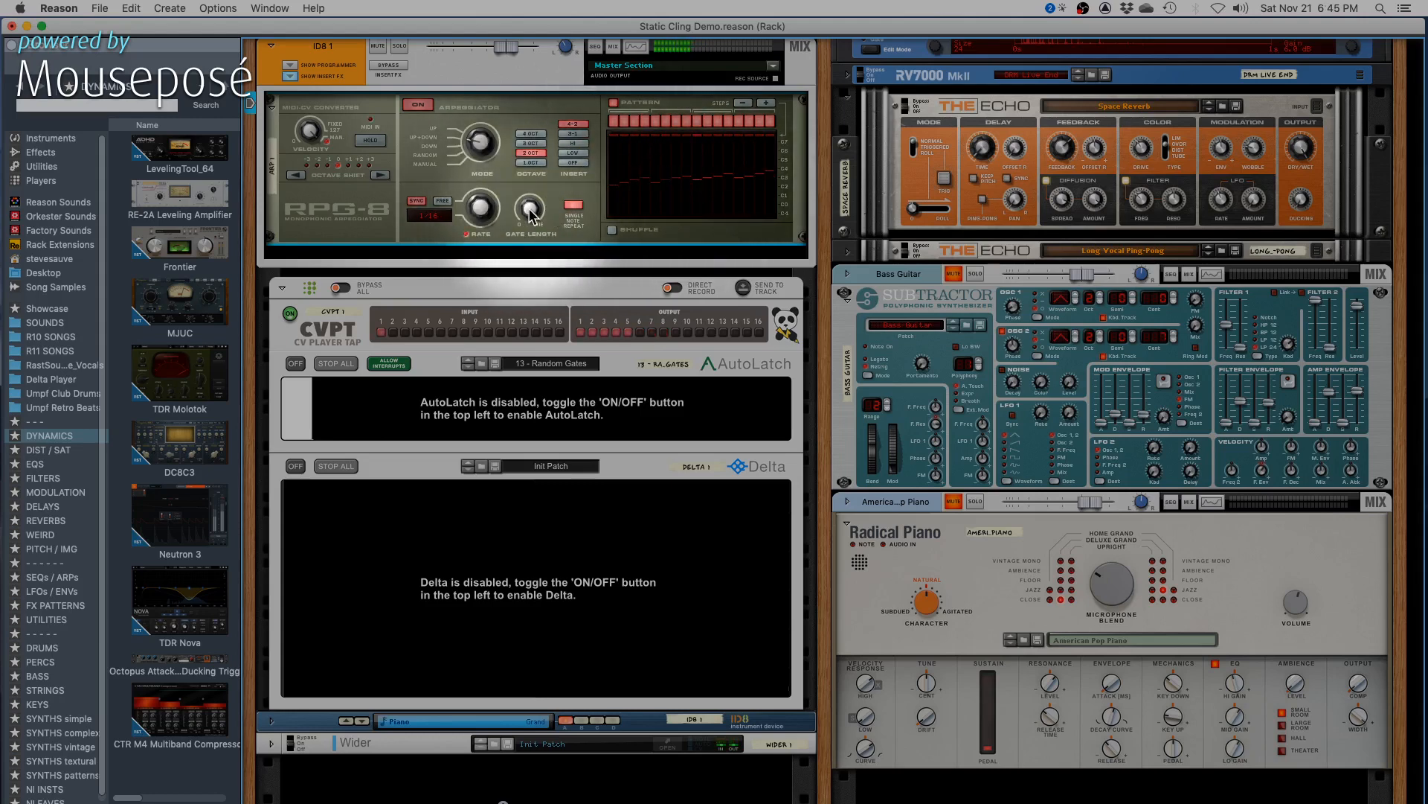
pyautogui.moveTo(531, 214)
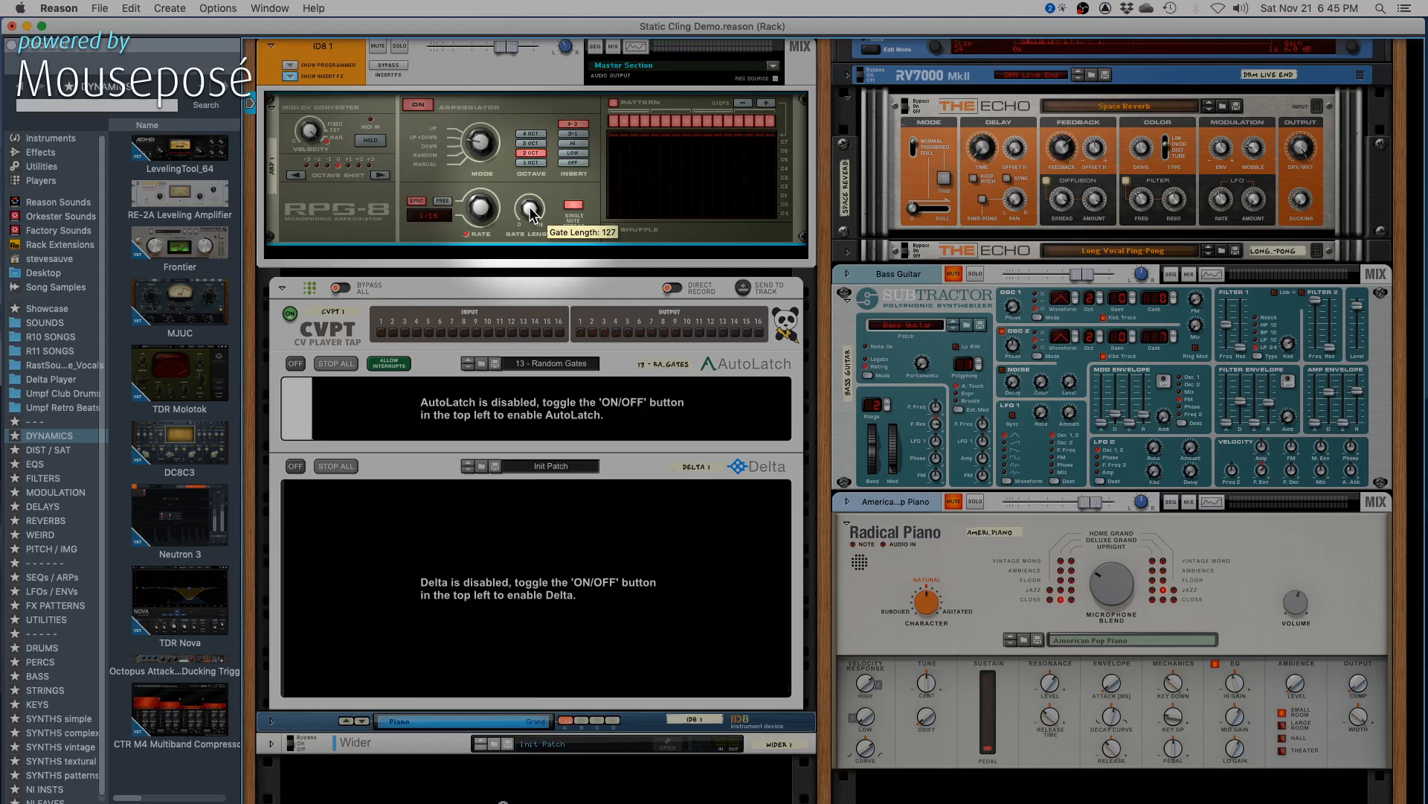
pyautogui.moveTo(530, 214); pyautogui.dragTo(529, 219)
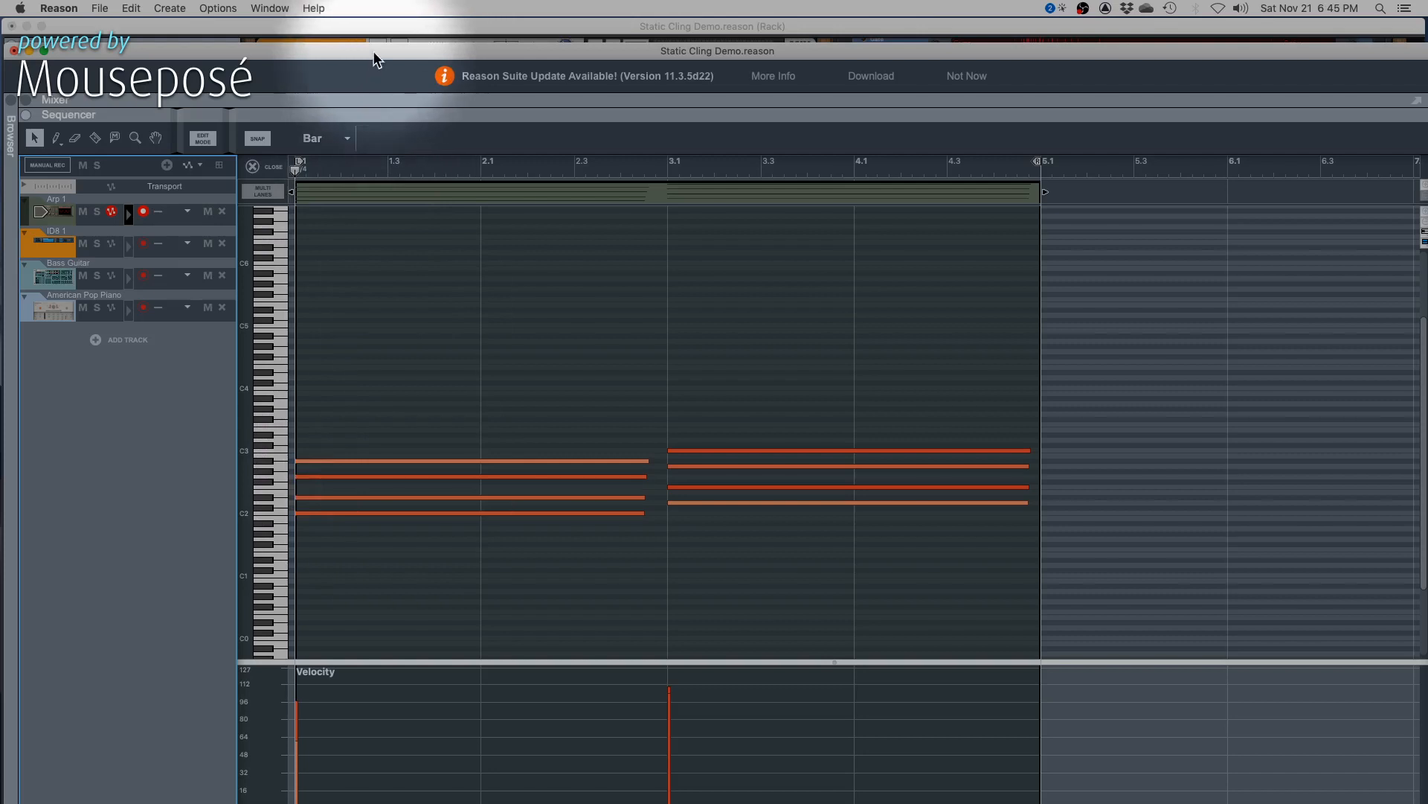
# - Move the sequencer window off the rack and raise the RPG-8's gate length to 127
pyautogui.moveTo(374, 60); pyautogui.dragTo(1427, 149)
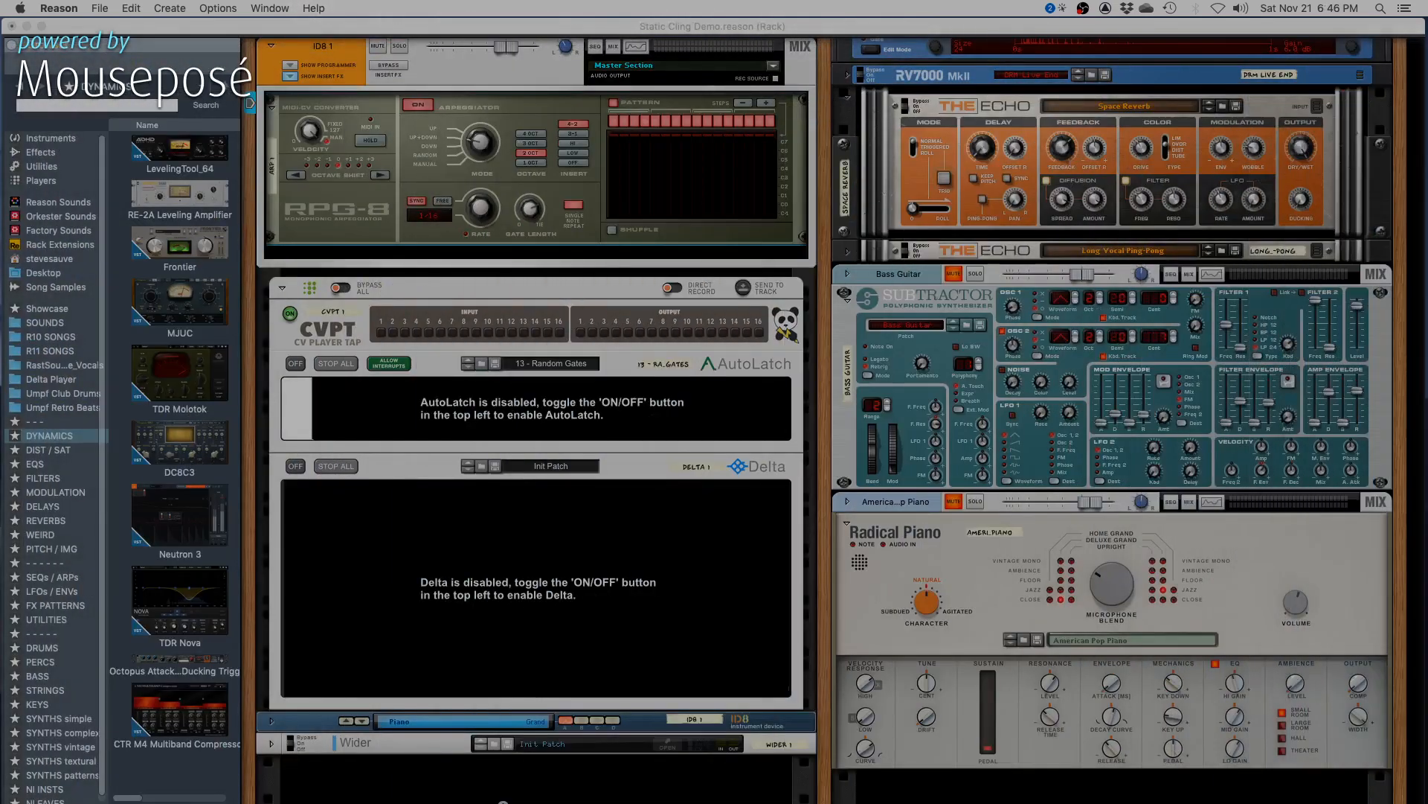
pyautogui.click(530, 216)
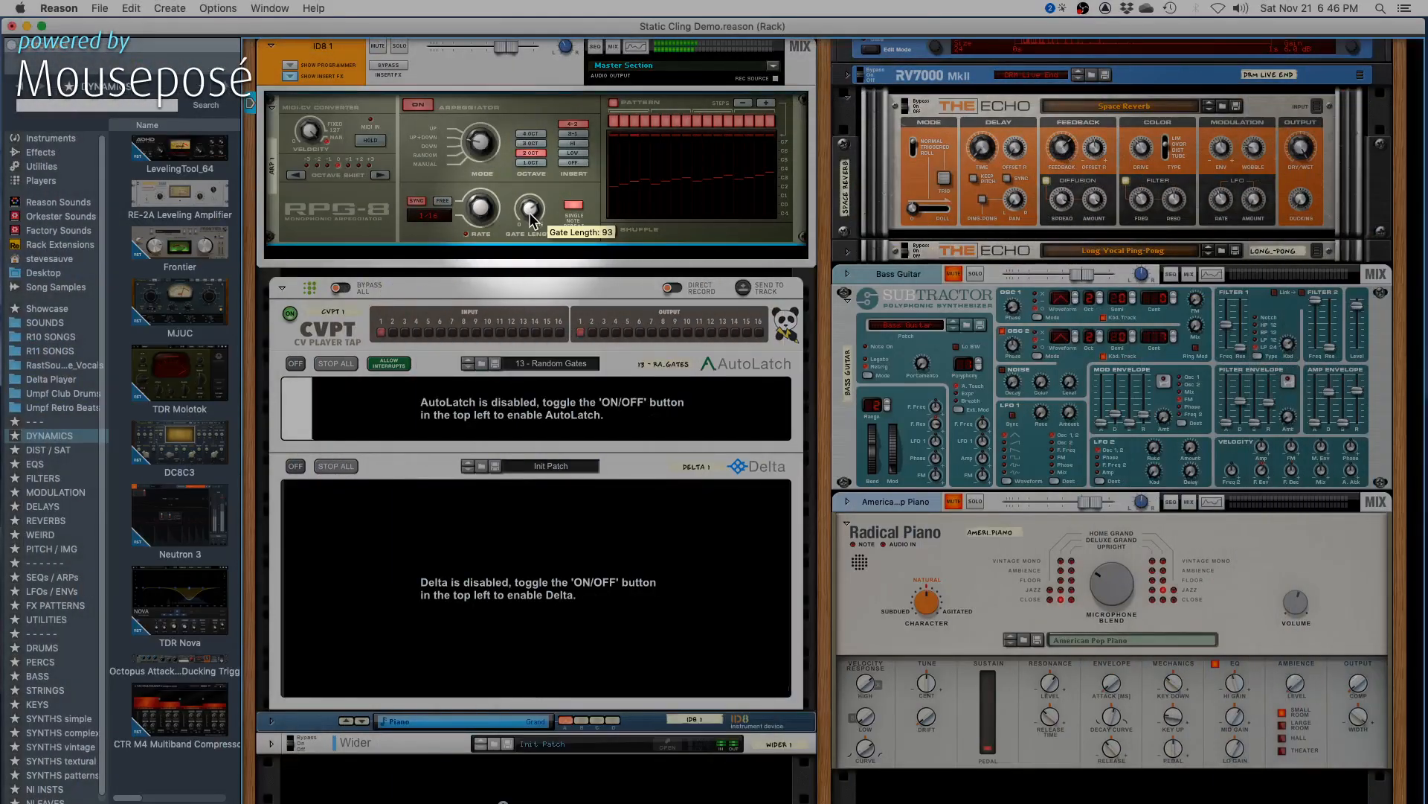
pyautogui.scroll(5, 530, 217)
pyautogui.scroll(3, 533, 216)
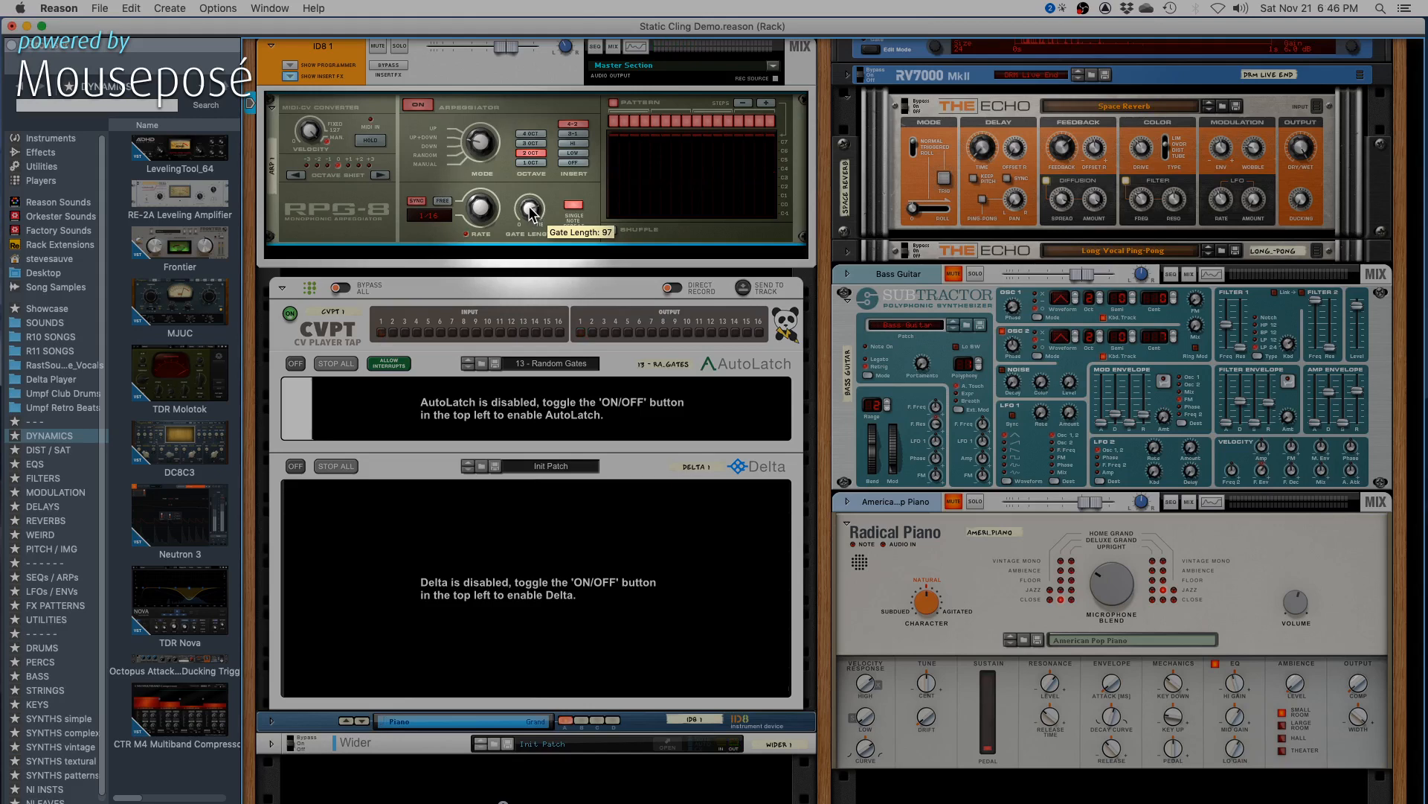
pyautogui.scroll(-20, 531, 211)
pyautogui.scroll(20, 537, 218)
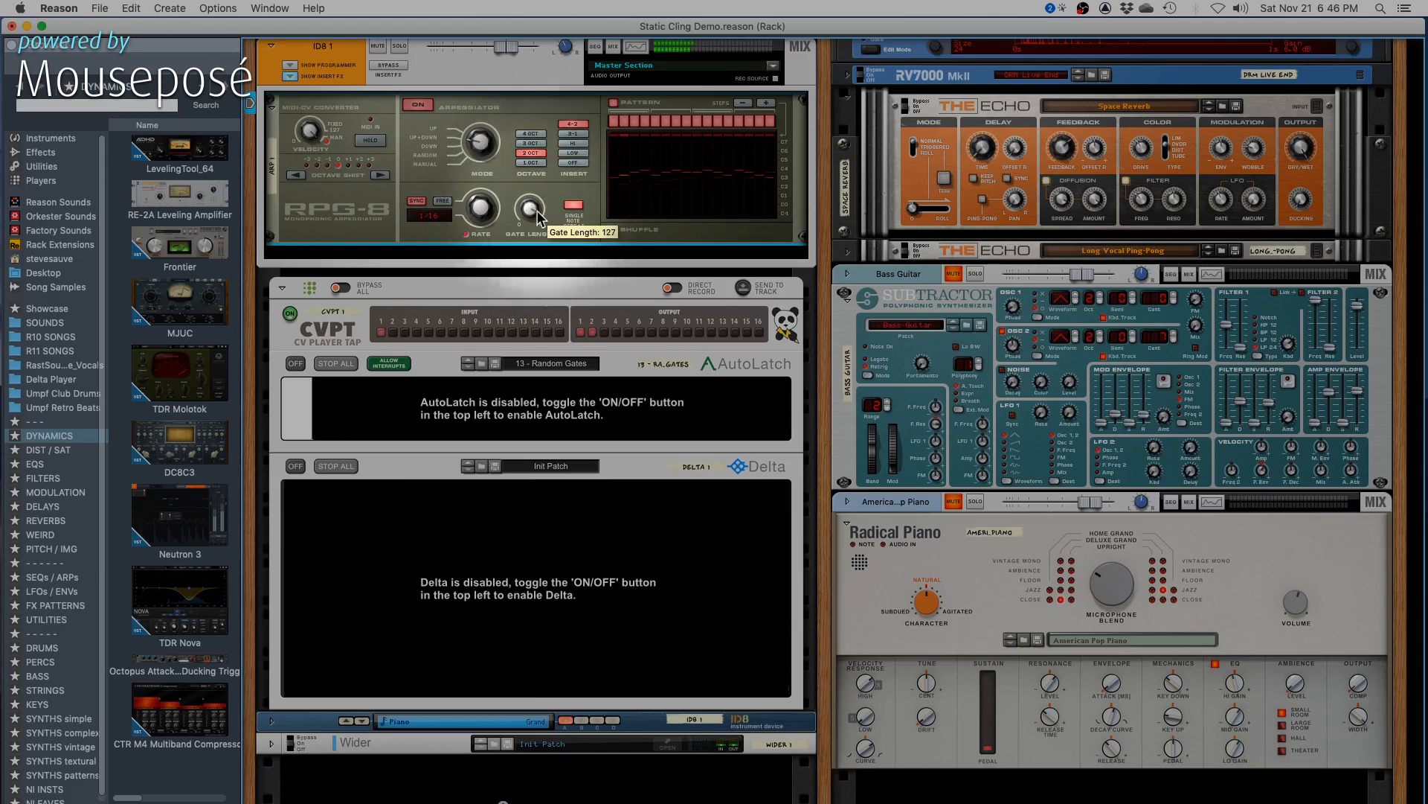
# - Lower the RPG-8's gate length to about 87
pyautogui.scroll(6, 534, 215)
pyautogui.scroll(6, 541, 210)
pyautogui.scroll(-12, 537, 210)
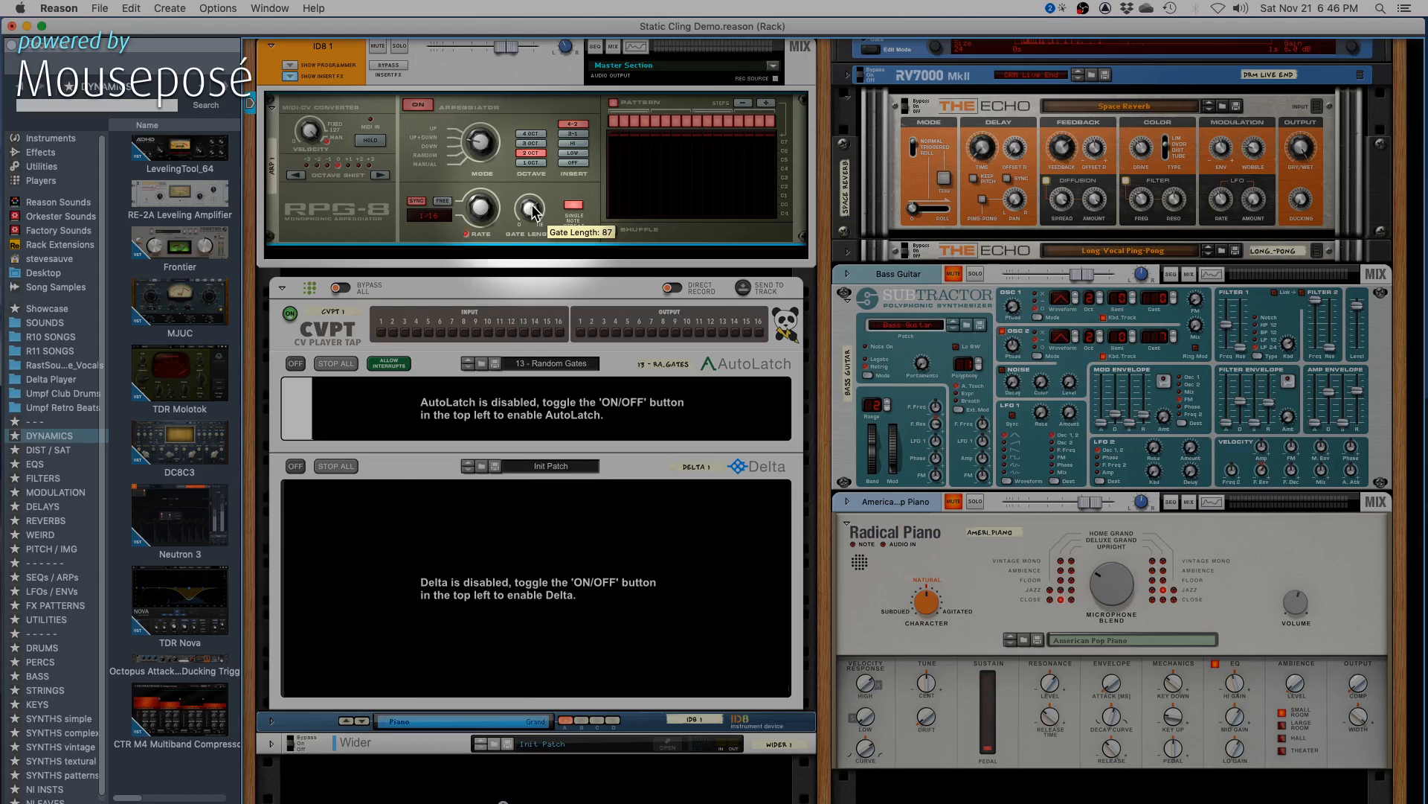
pyautogui.moveTo(533, 207); pyautogui.dragTo(532, 208)
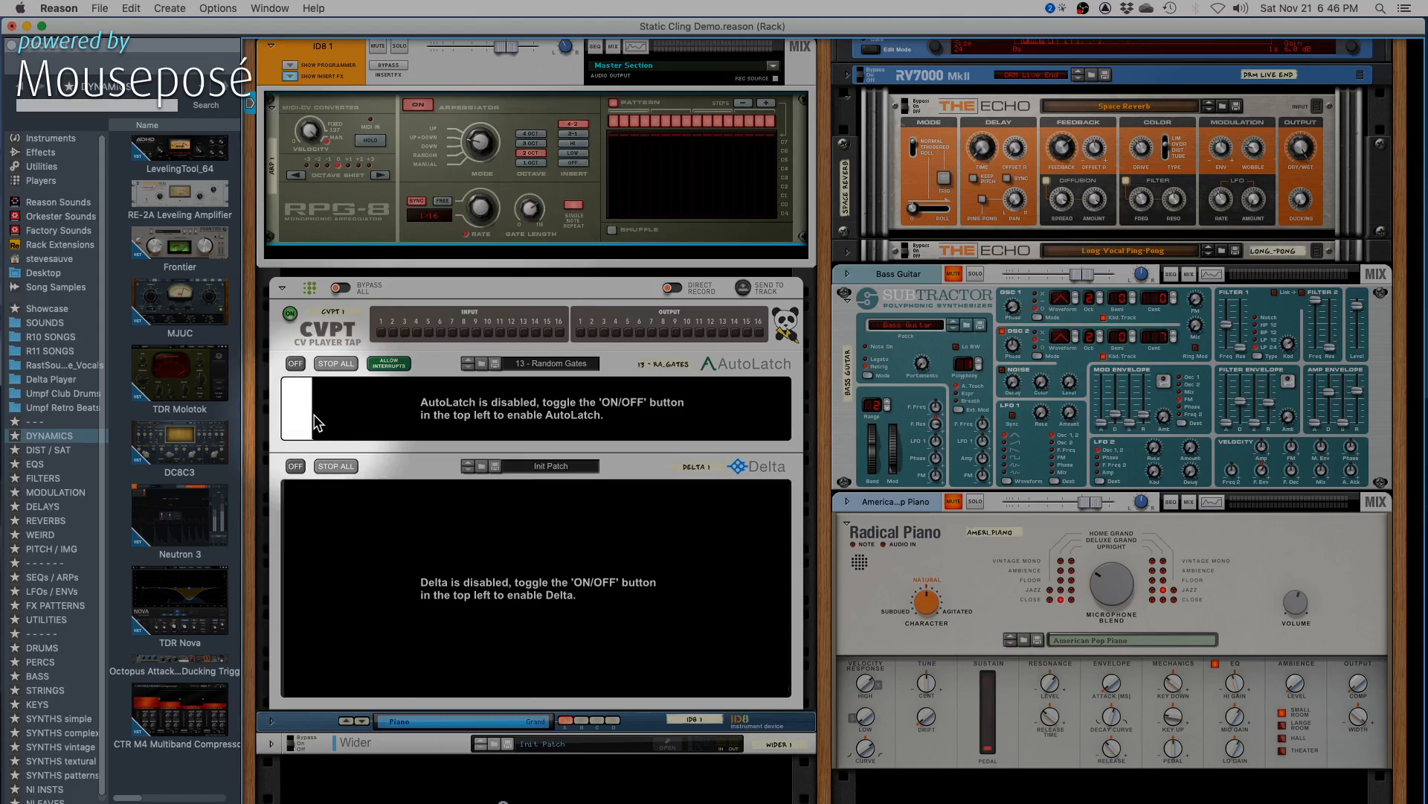
# - Turn AutoLatch on and set its pattern mode to Forward
pyautogui.click(296, 363)
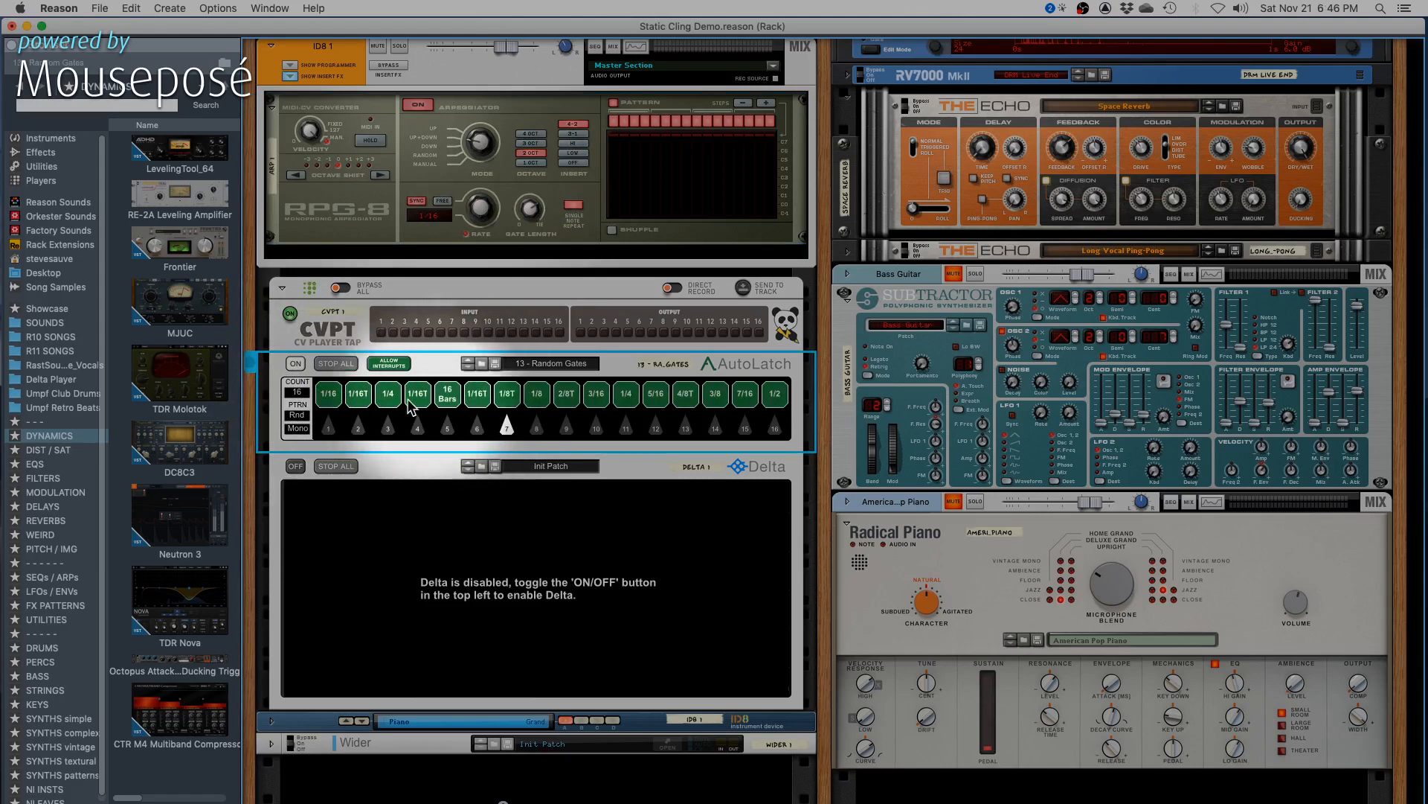
pyautogui.click(305, 418)
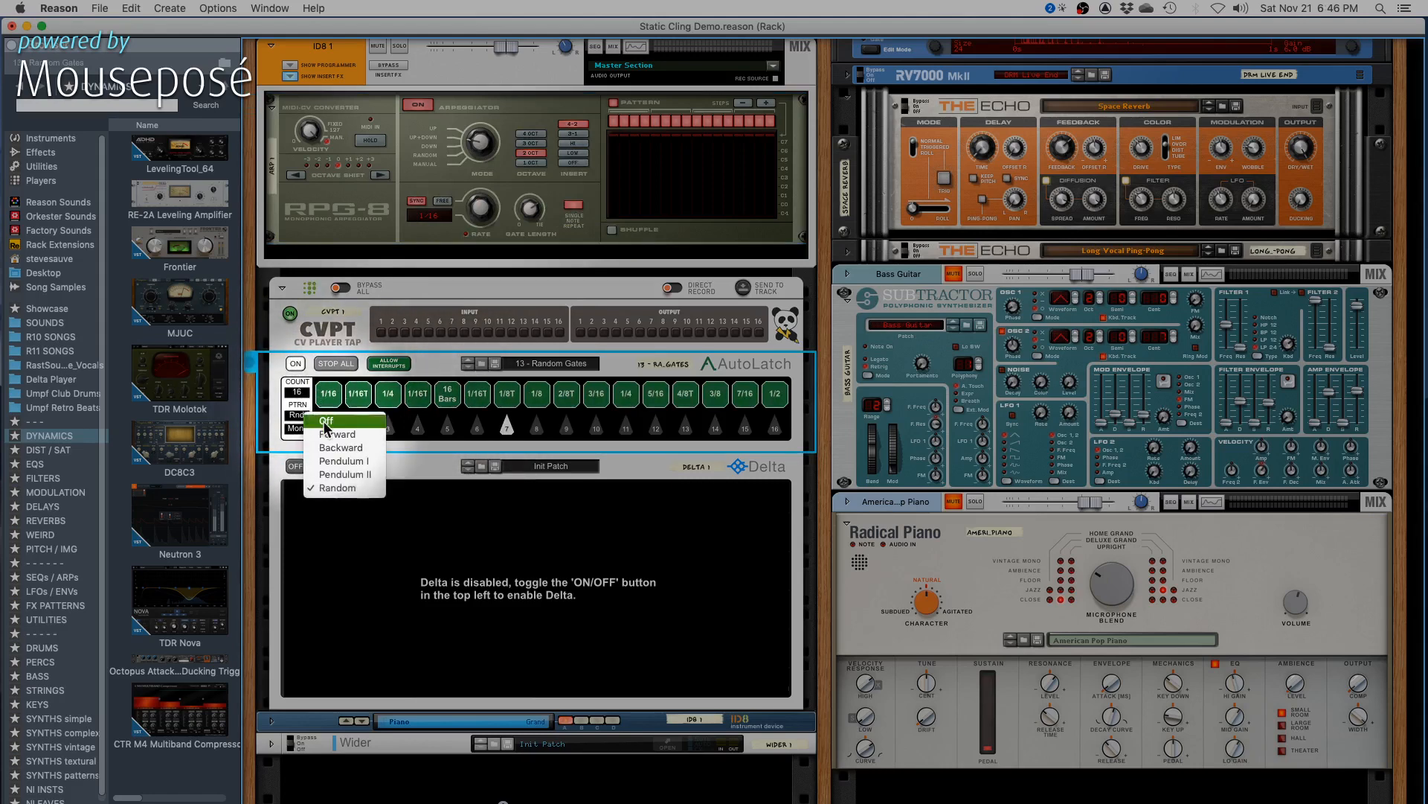
pyautogui.click(322, 415)
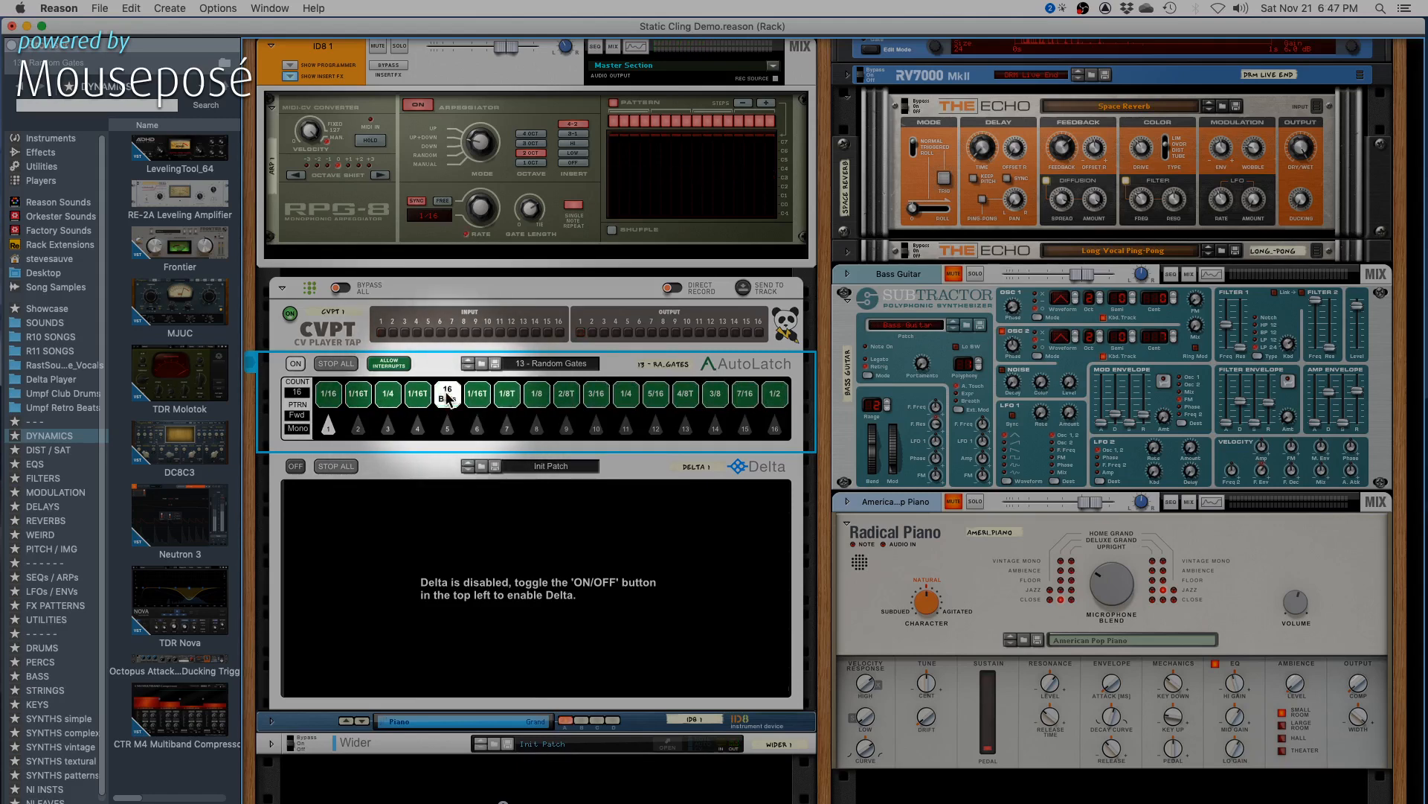
# - Set AutoLatch's third, fourth and fifth gates to 3/16, 1/32 and 3/32, and its pattern mode to Random
pyautogui.moveTo(445, 391); pyautogui.dragTo(448, 523)
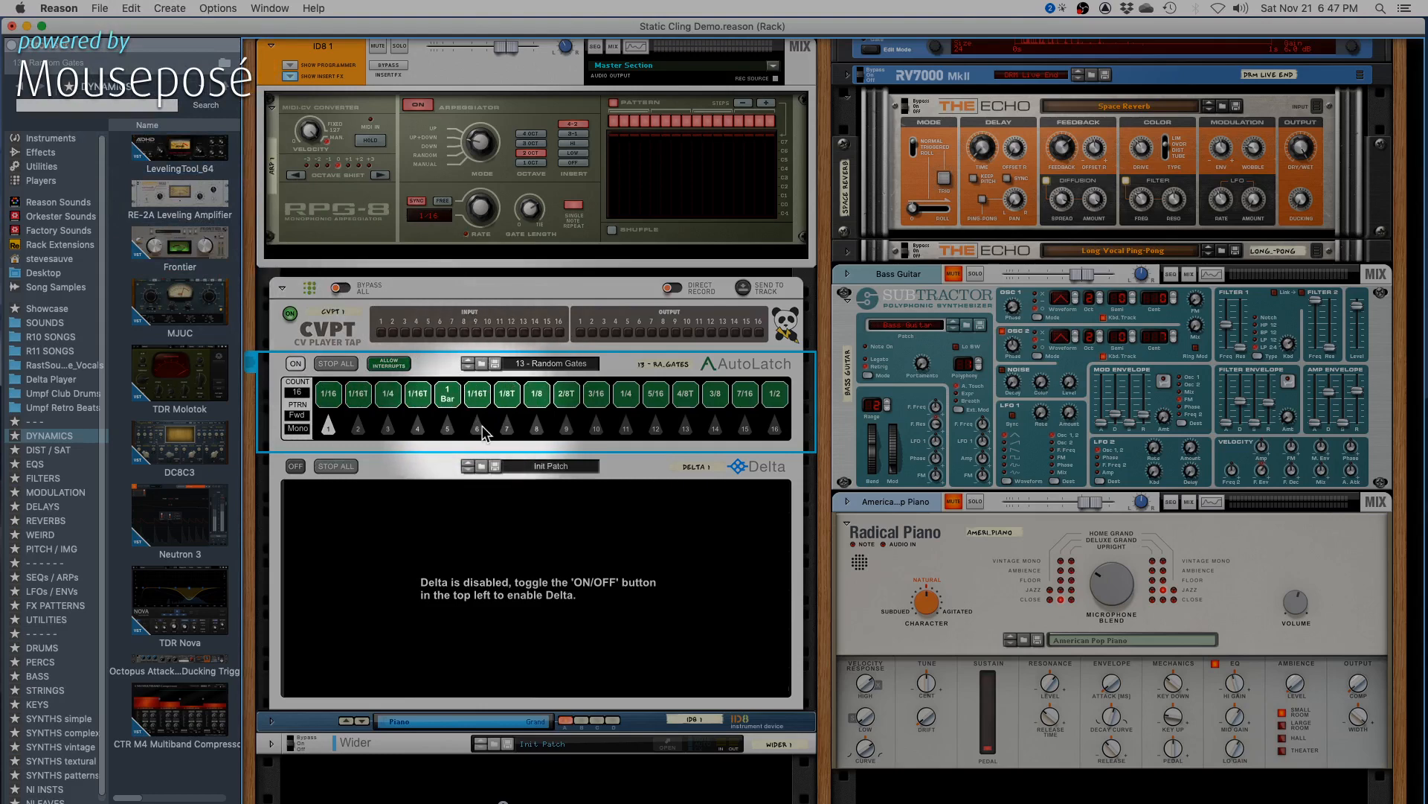
pyautogui.moveTo(452, 401); pyautogui.dragTo(444, 448)
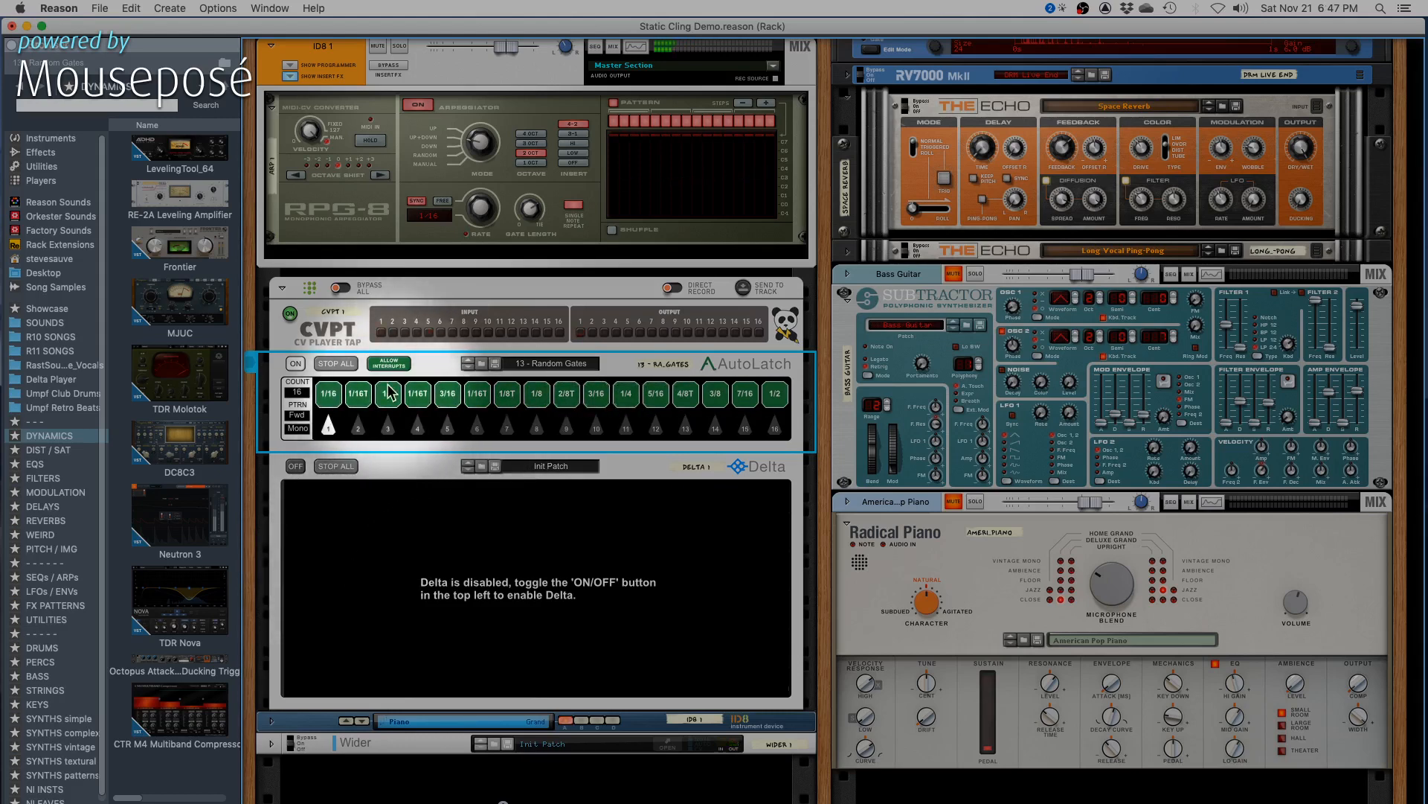
pyautogui.moveTo(388, 393); pyautogui.dragTo(423, 420)
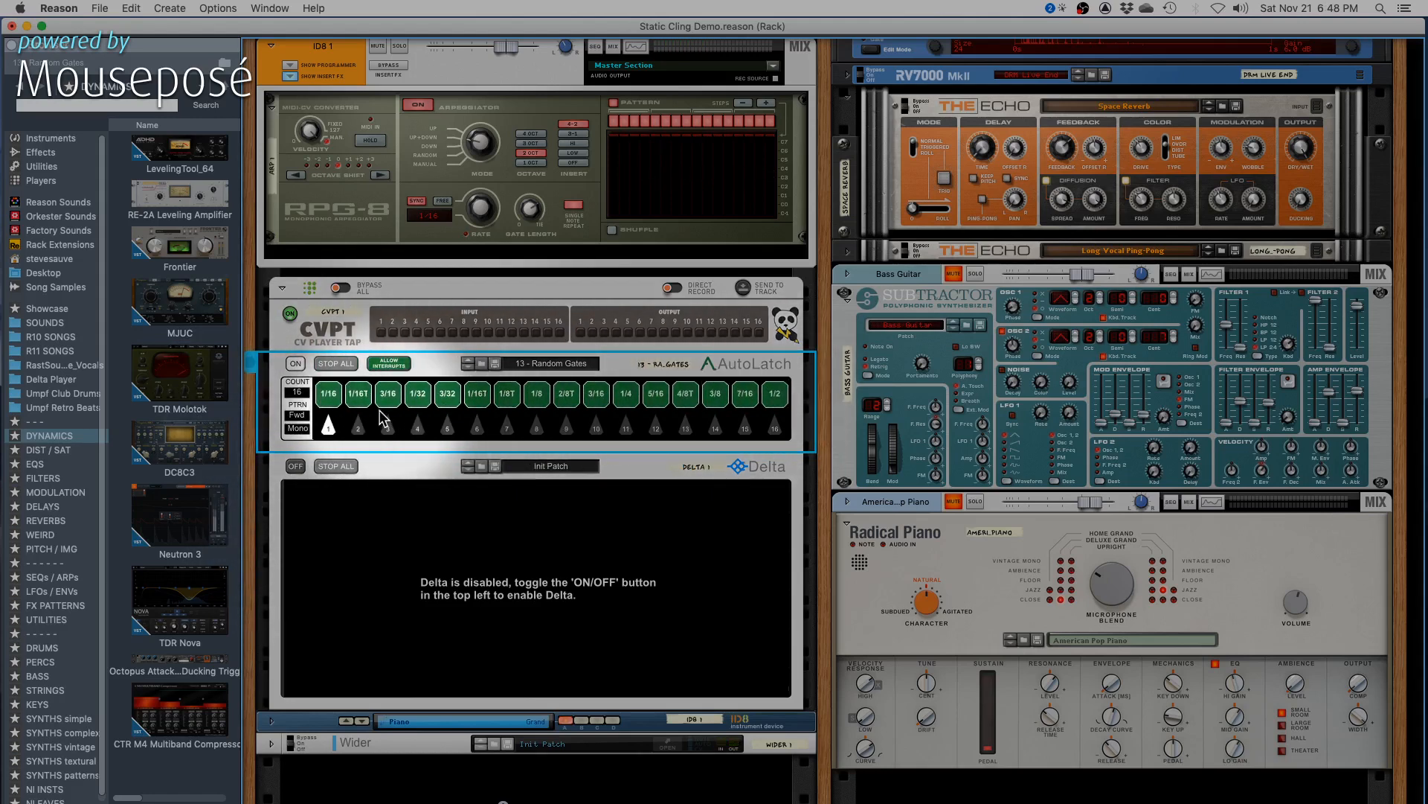
pyautogui.click(304, 416)
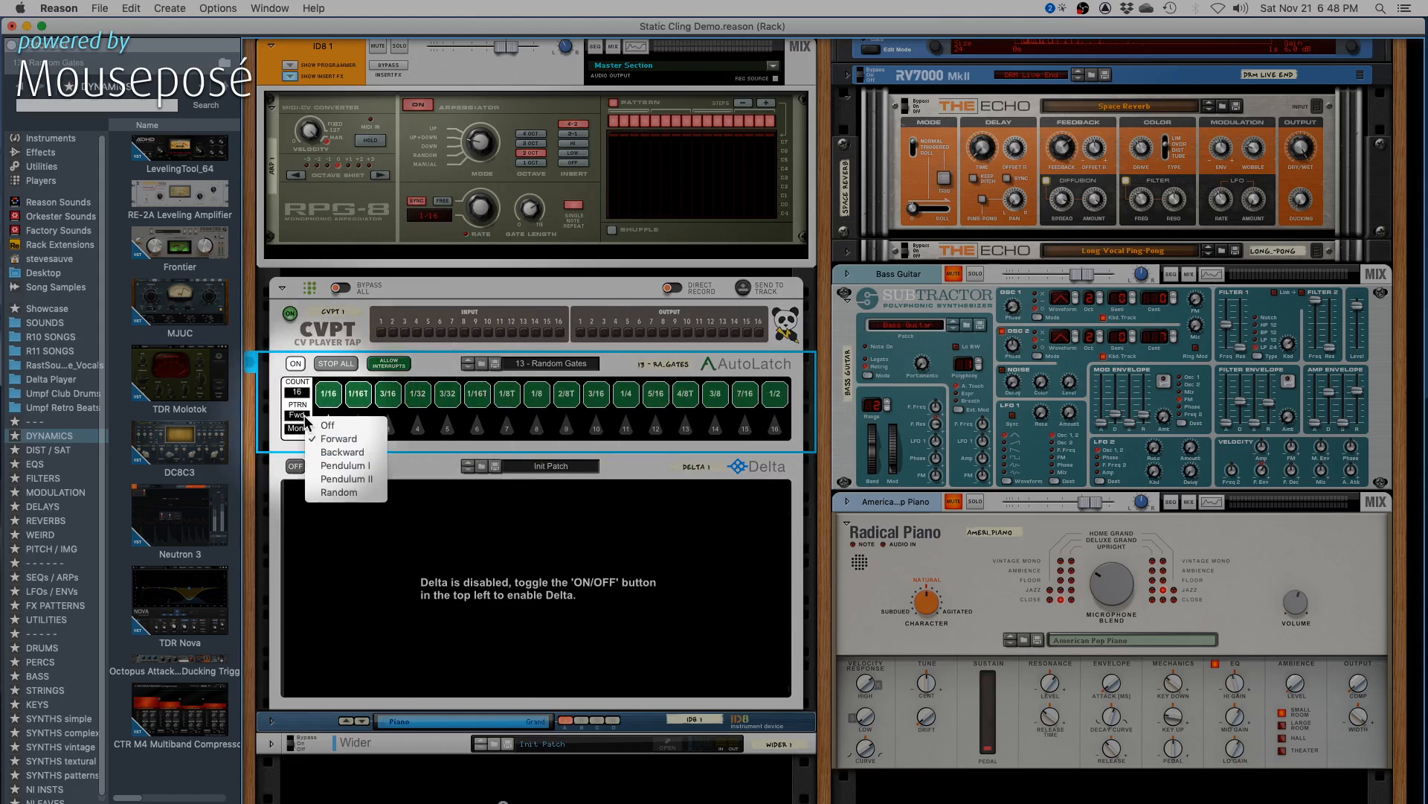
pyautogui.click(331, 492)
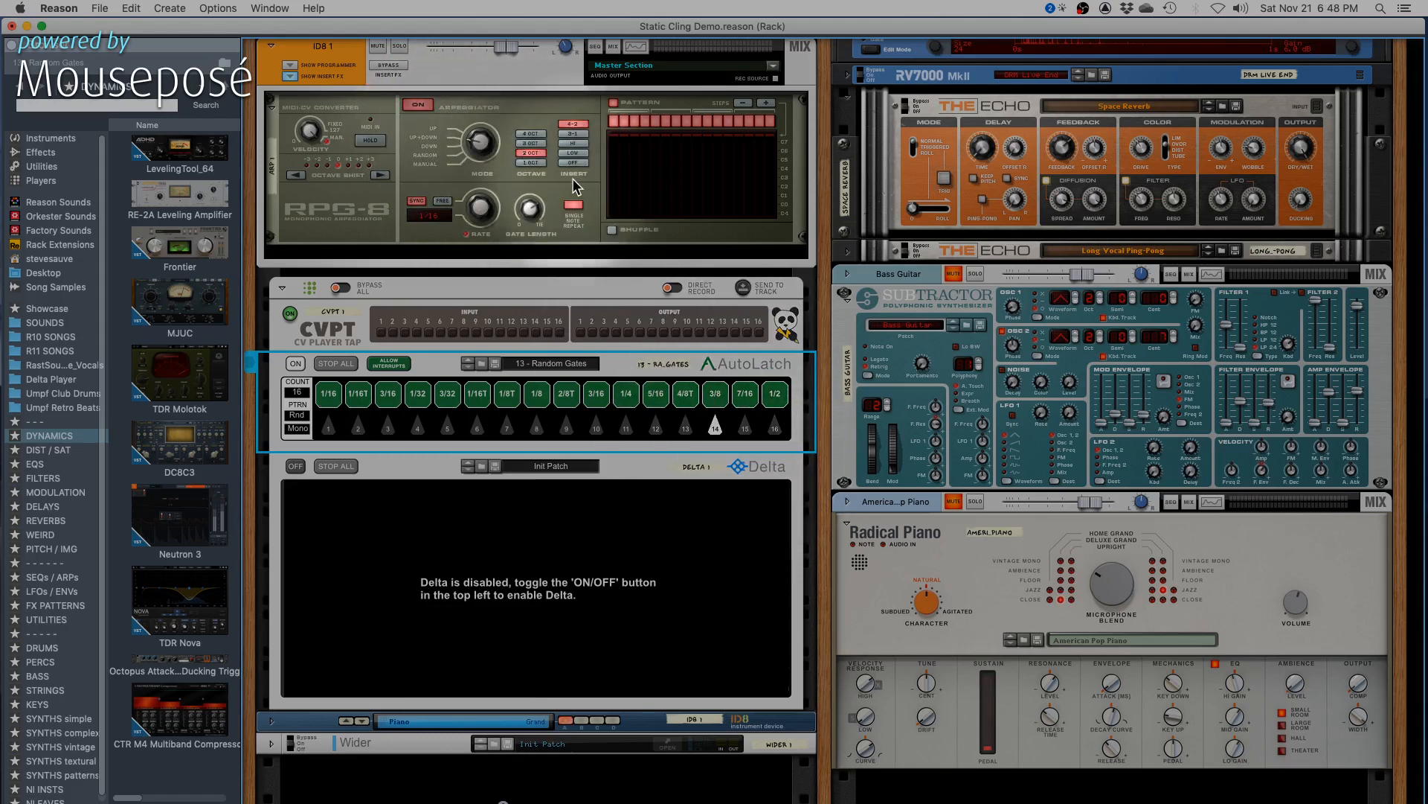
# - Turn Delta on and browse its categories of addable nodes without adding one
pyautogui.click(295, 466)
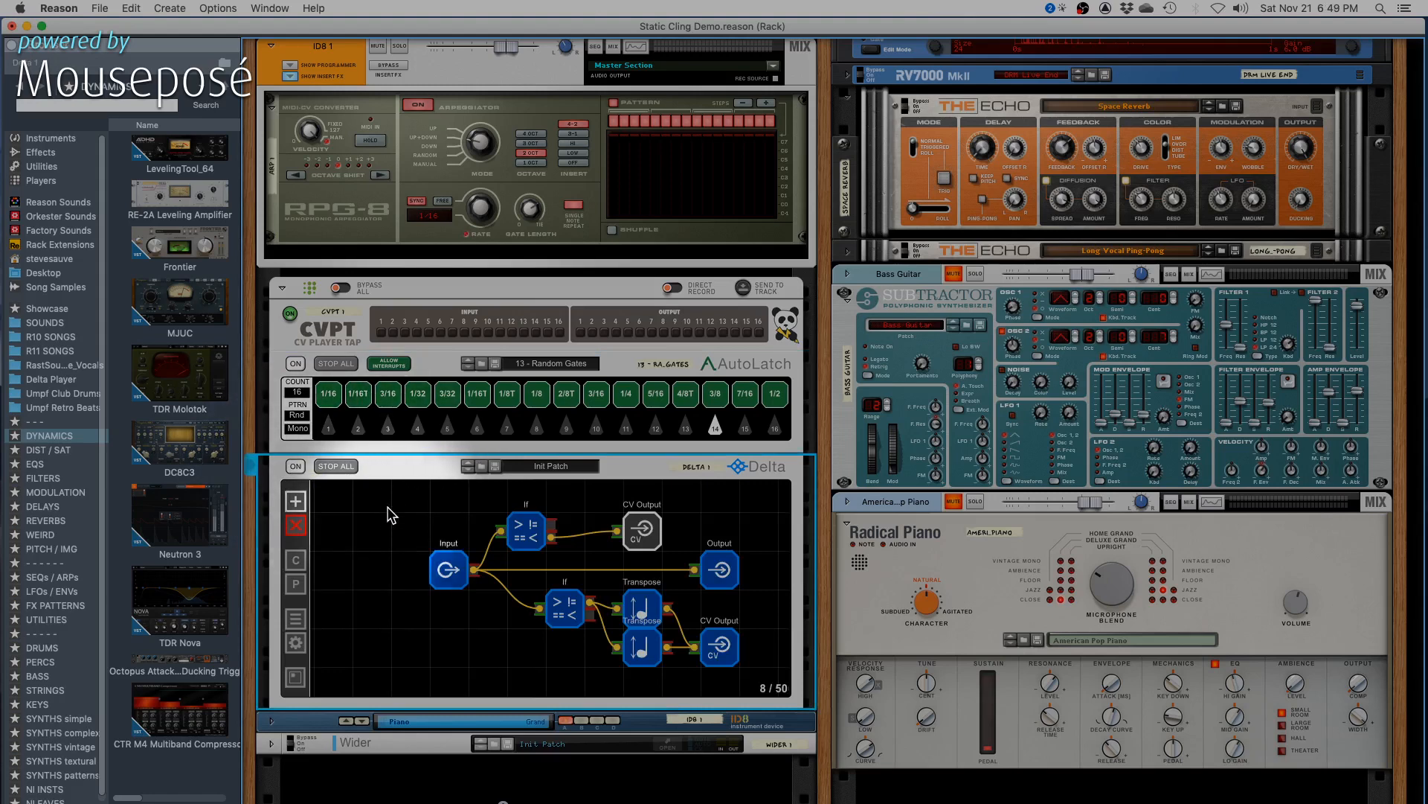
pyautogui.click(296, 501)
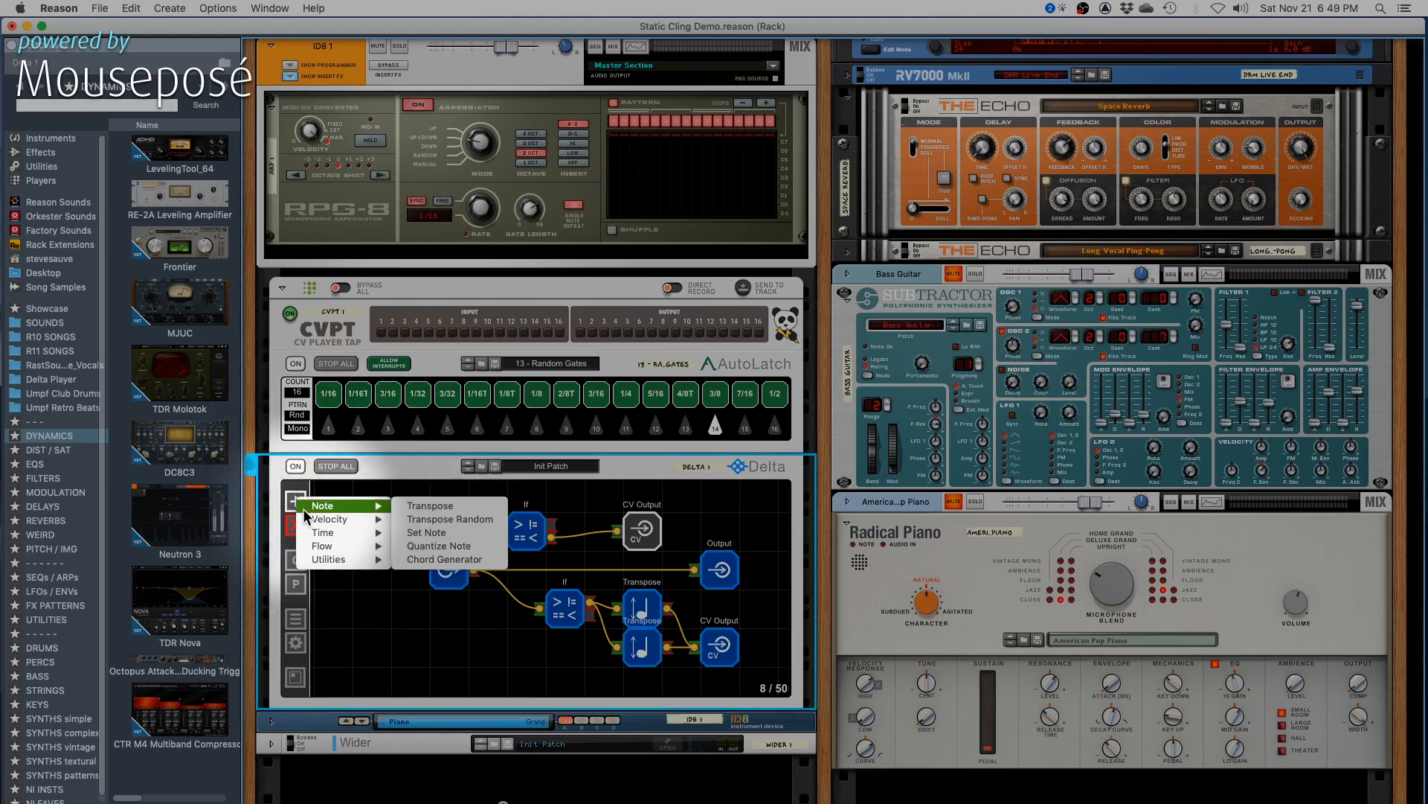
pyautogui.moveTo(311, 521)
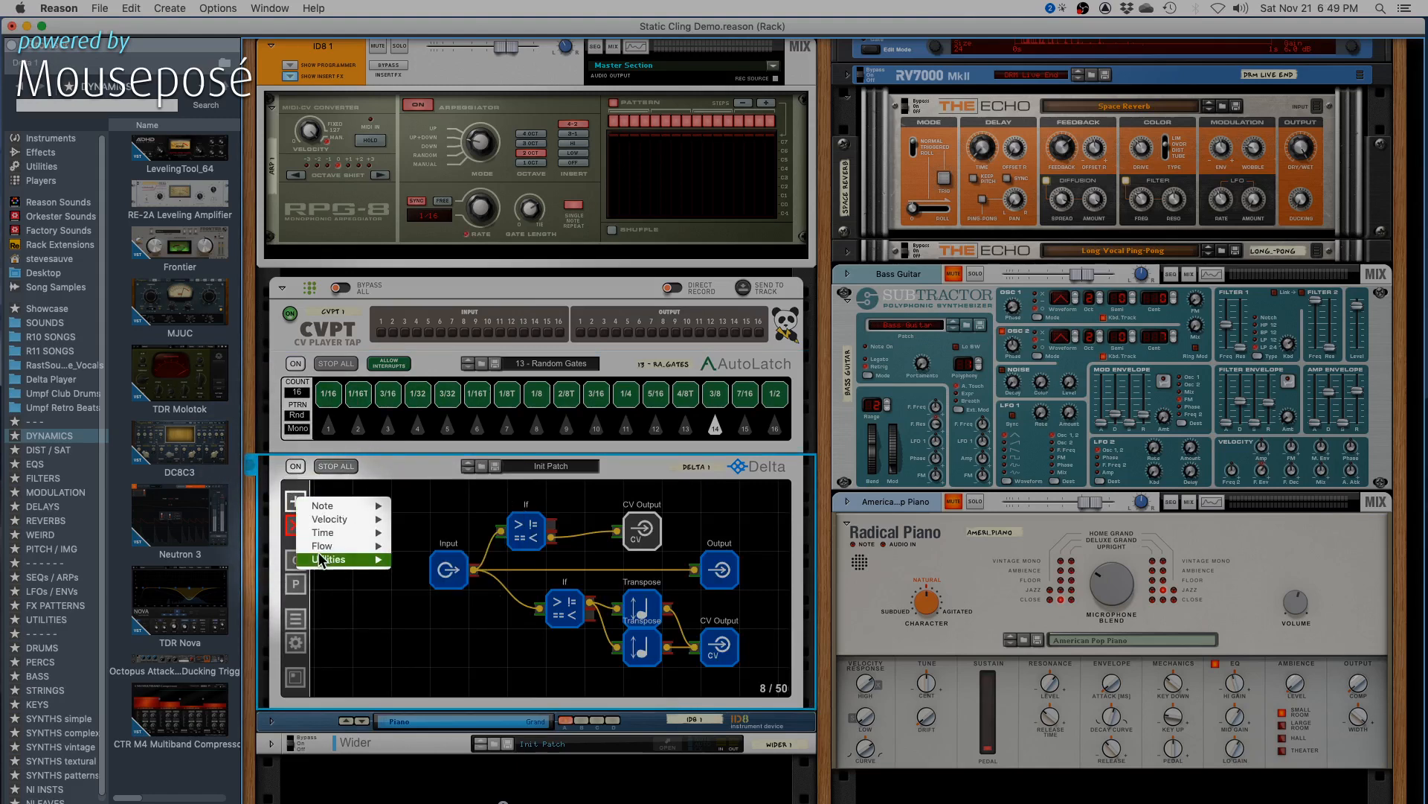
pyautogui.moveTo(321, 564)
pyautogui.click(342, 592)
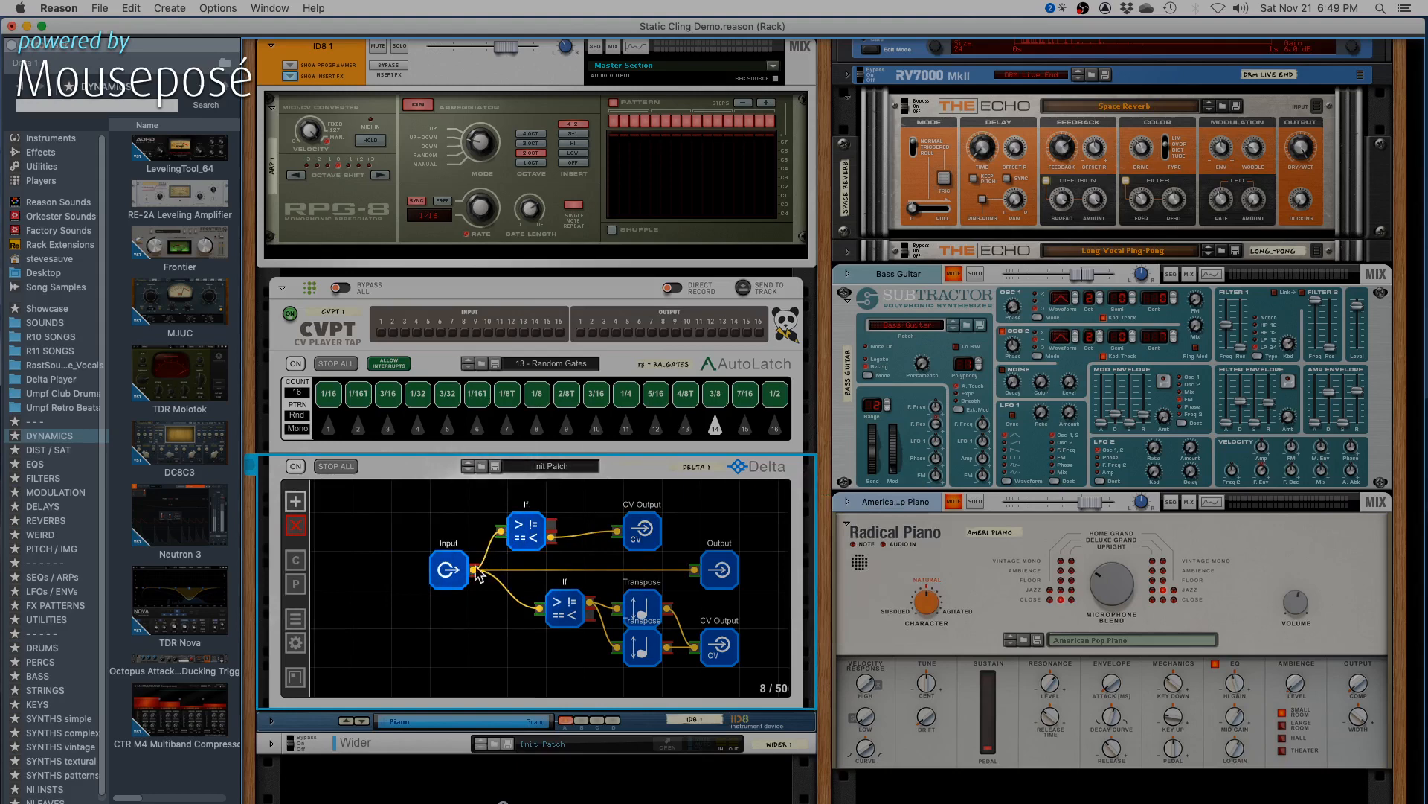
# - Move Delta's Input node farther from the If nodes and look through the available Flow node types
pyautogui.moveTo(447, 570); pyautogui.dragTo(408, 570)
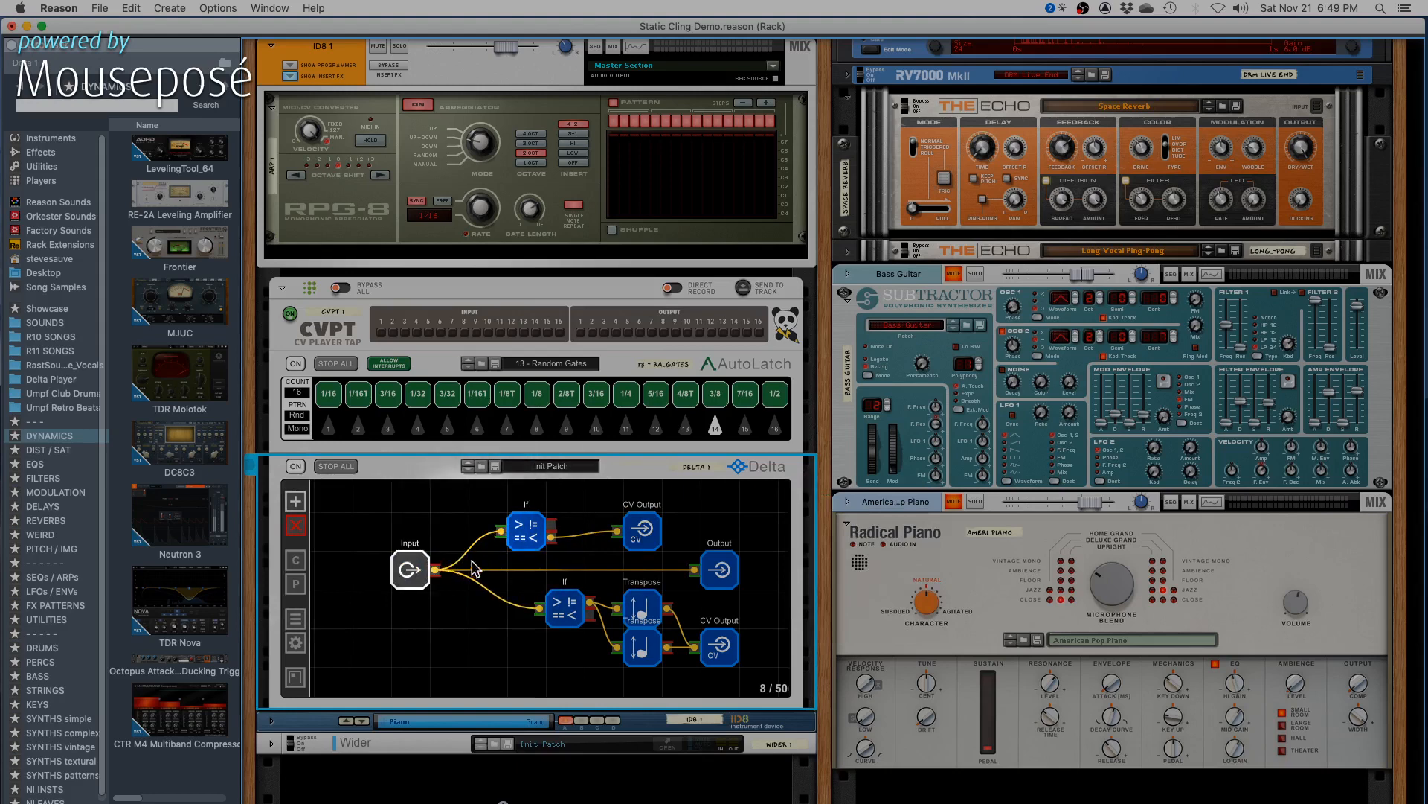
pyautogui.click(295, 501)
pyautogui.moveTo(328, 547)
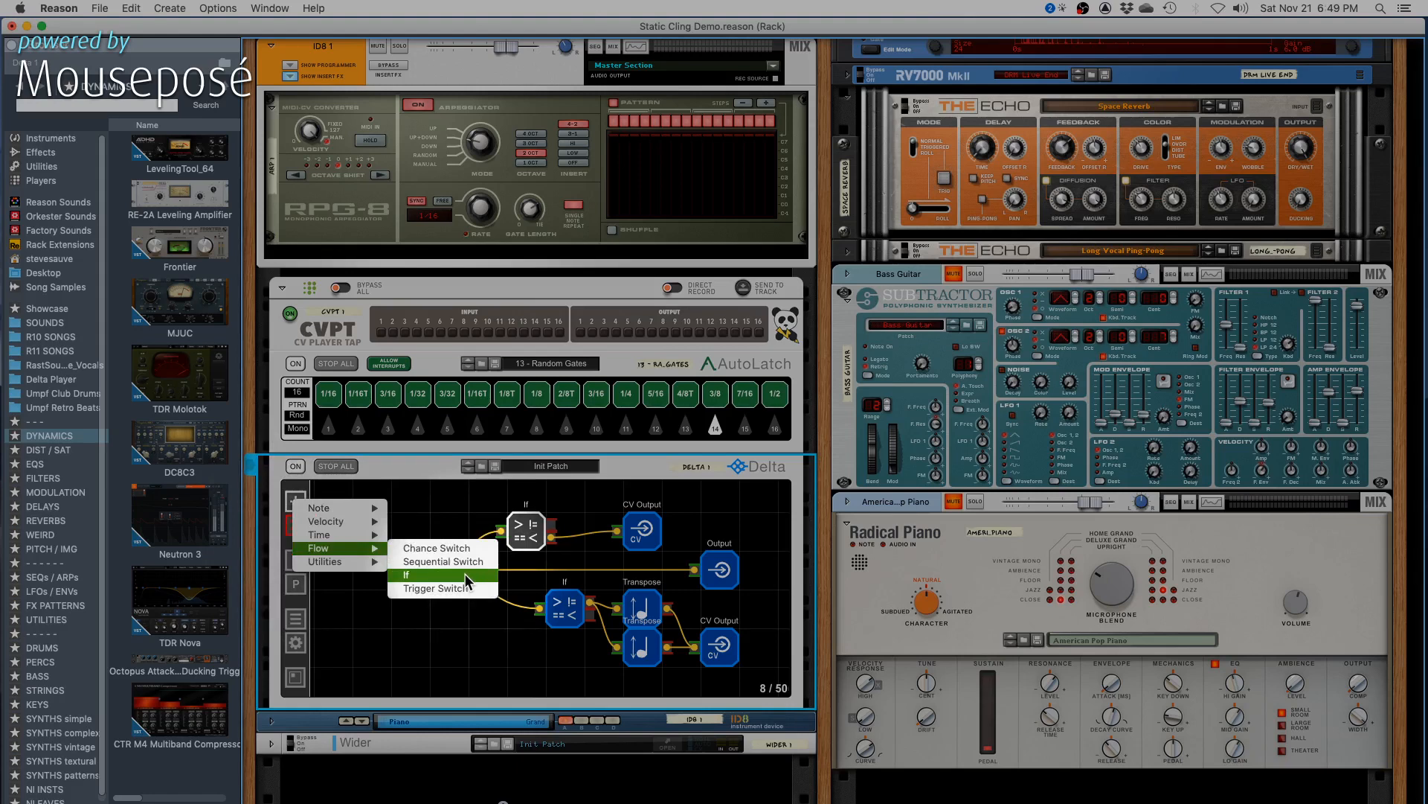
pyautogui.click(432, 515)
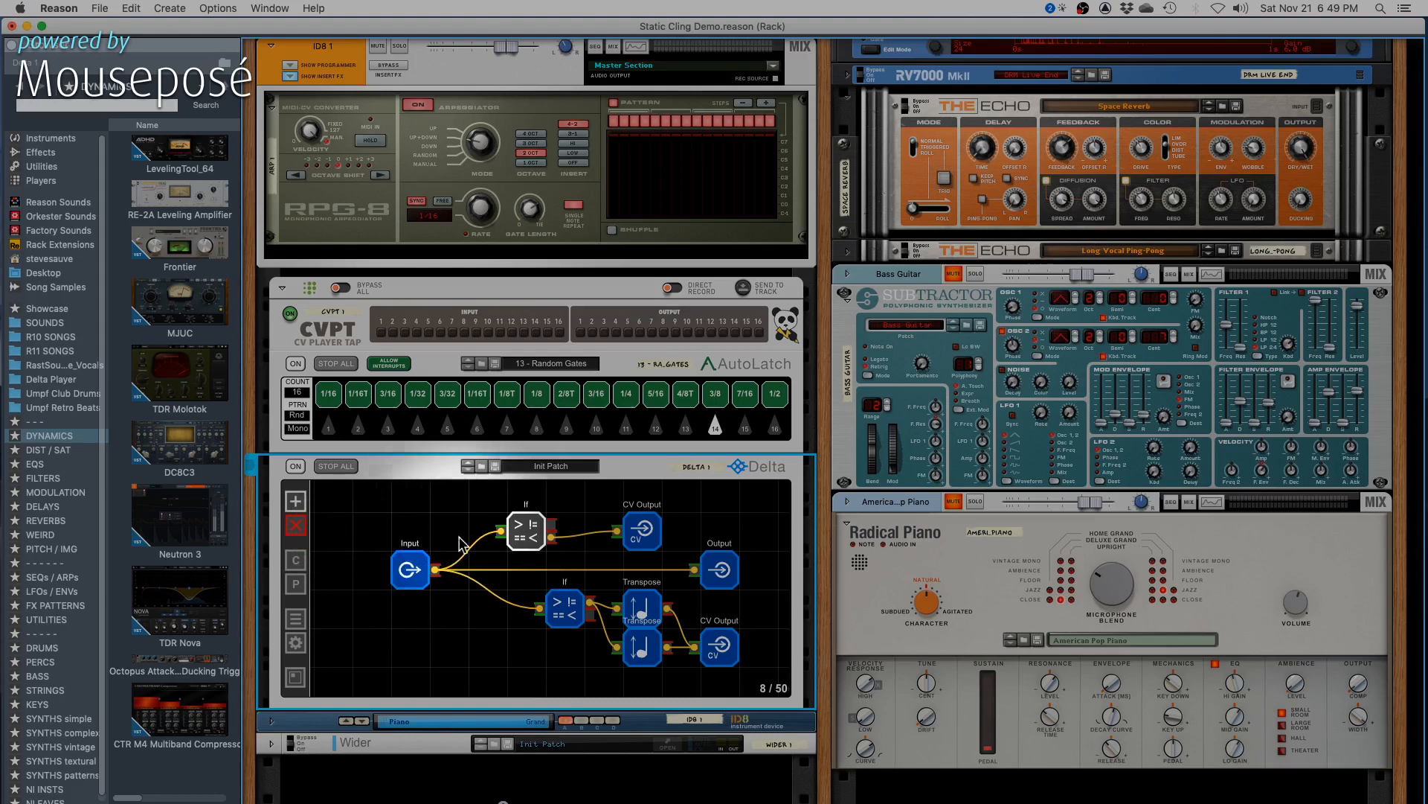
# - Examine the upper If node's condition parameters and its two outputs in Delta
pyautogui.click(533, 537)
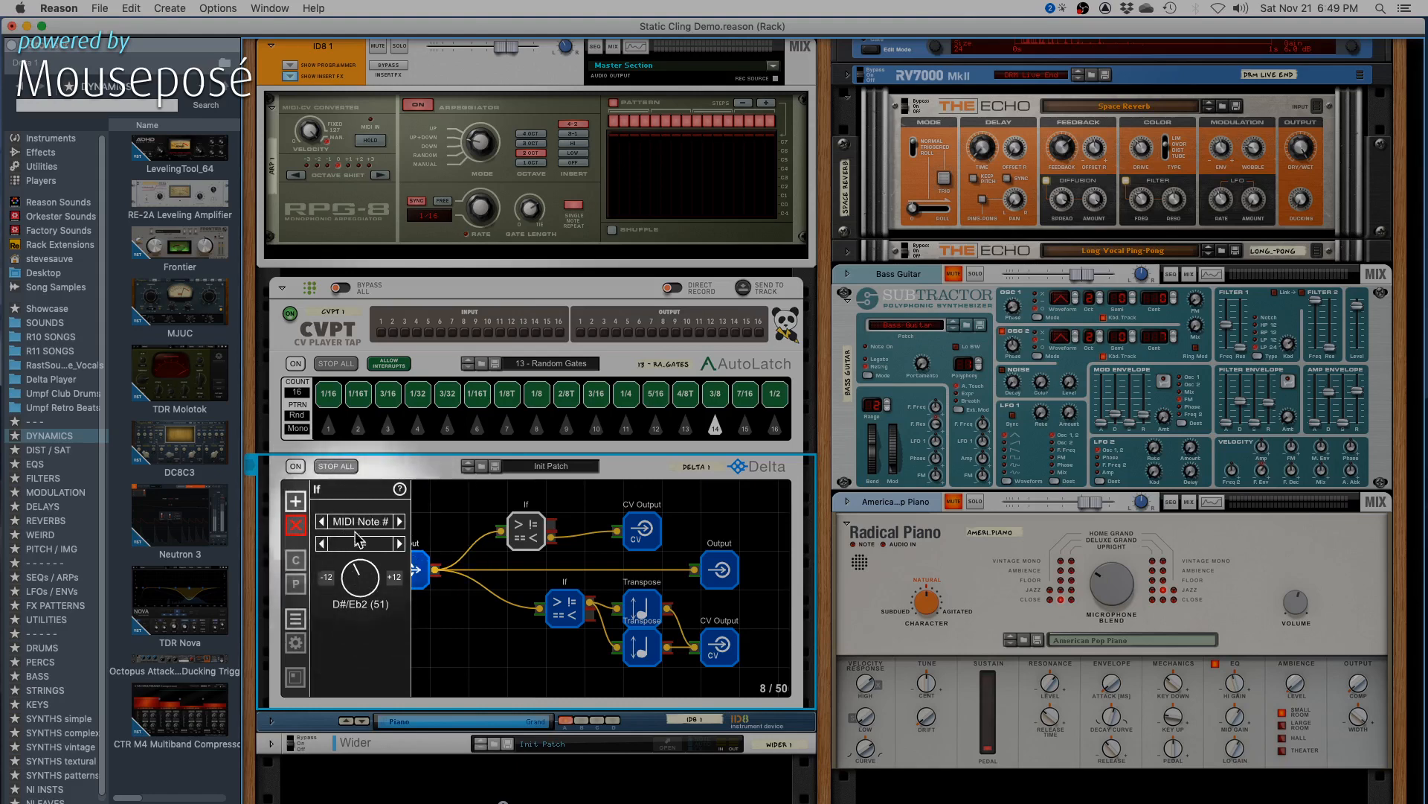
pyautogui.click(553, 530)
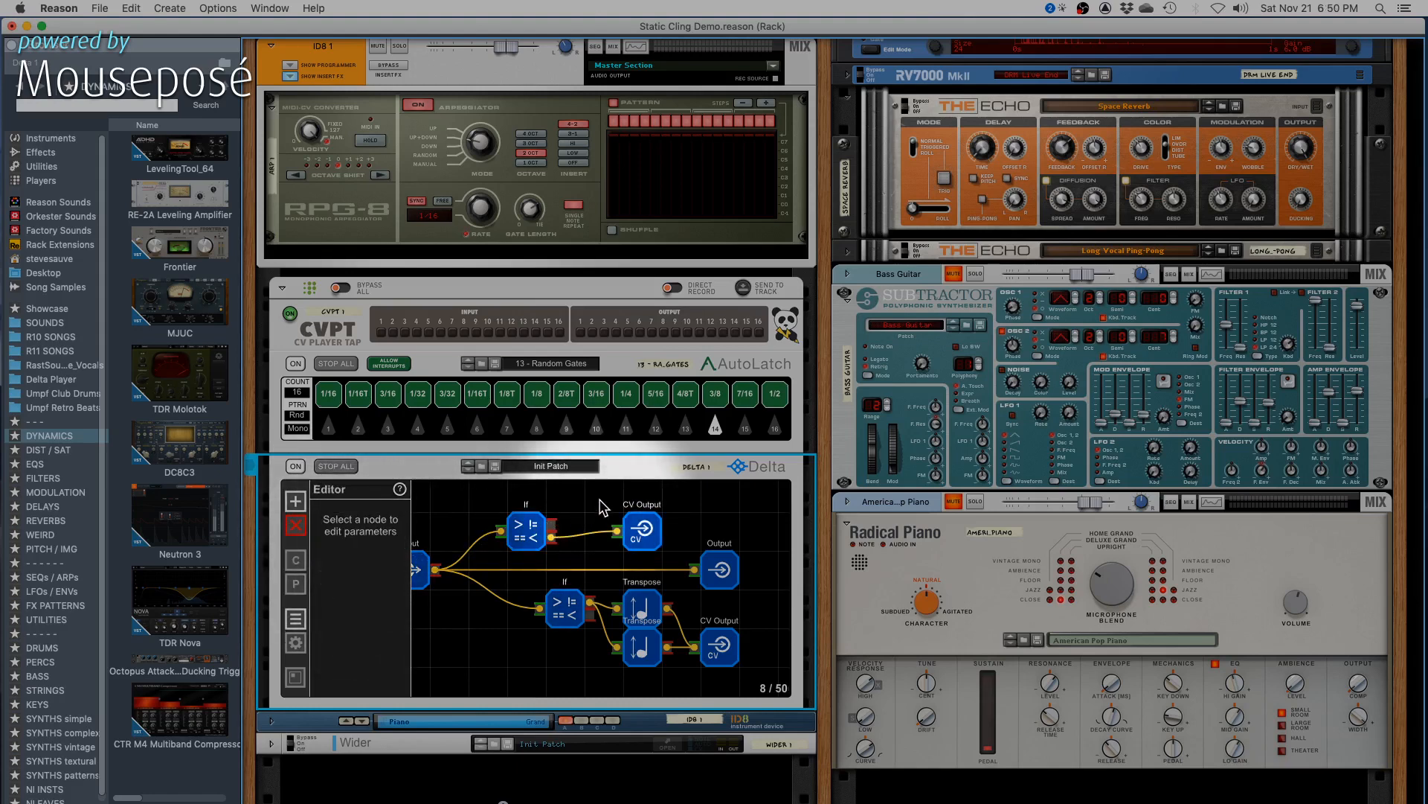
pyautogui.click(526, 530)
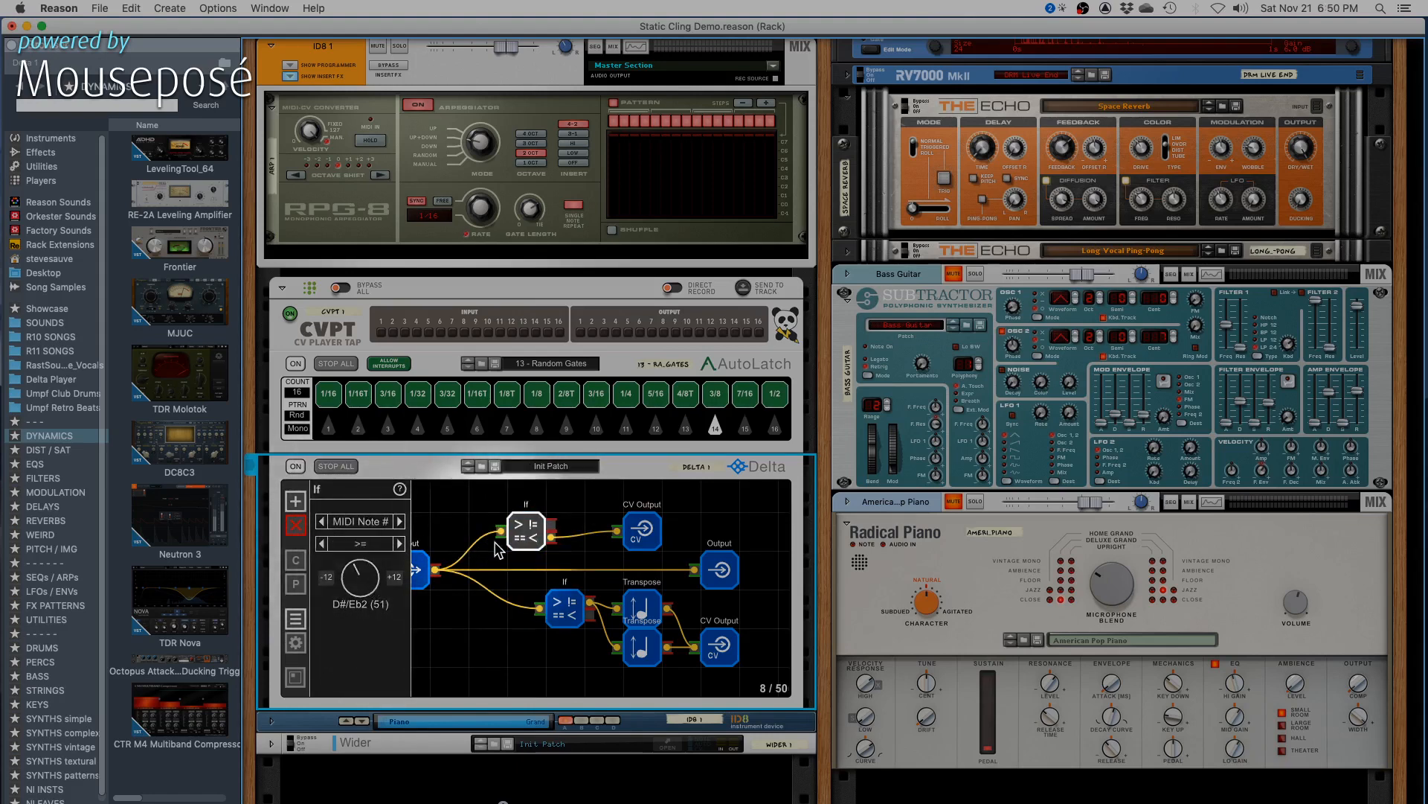
pyautogui.click(554, 532)
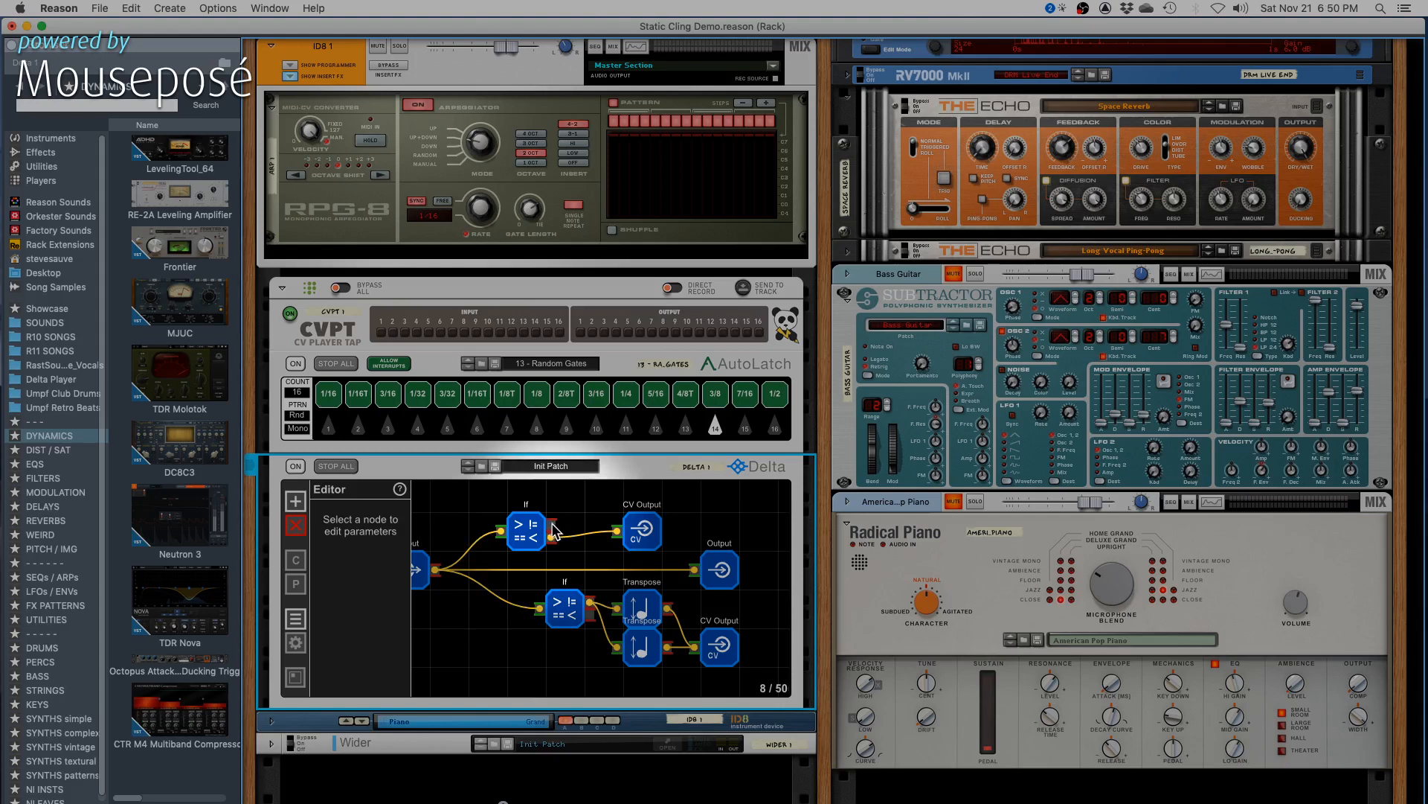
pyautogui.click(527, 530)
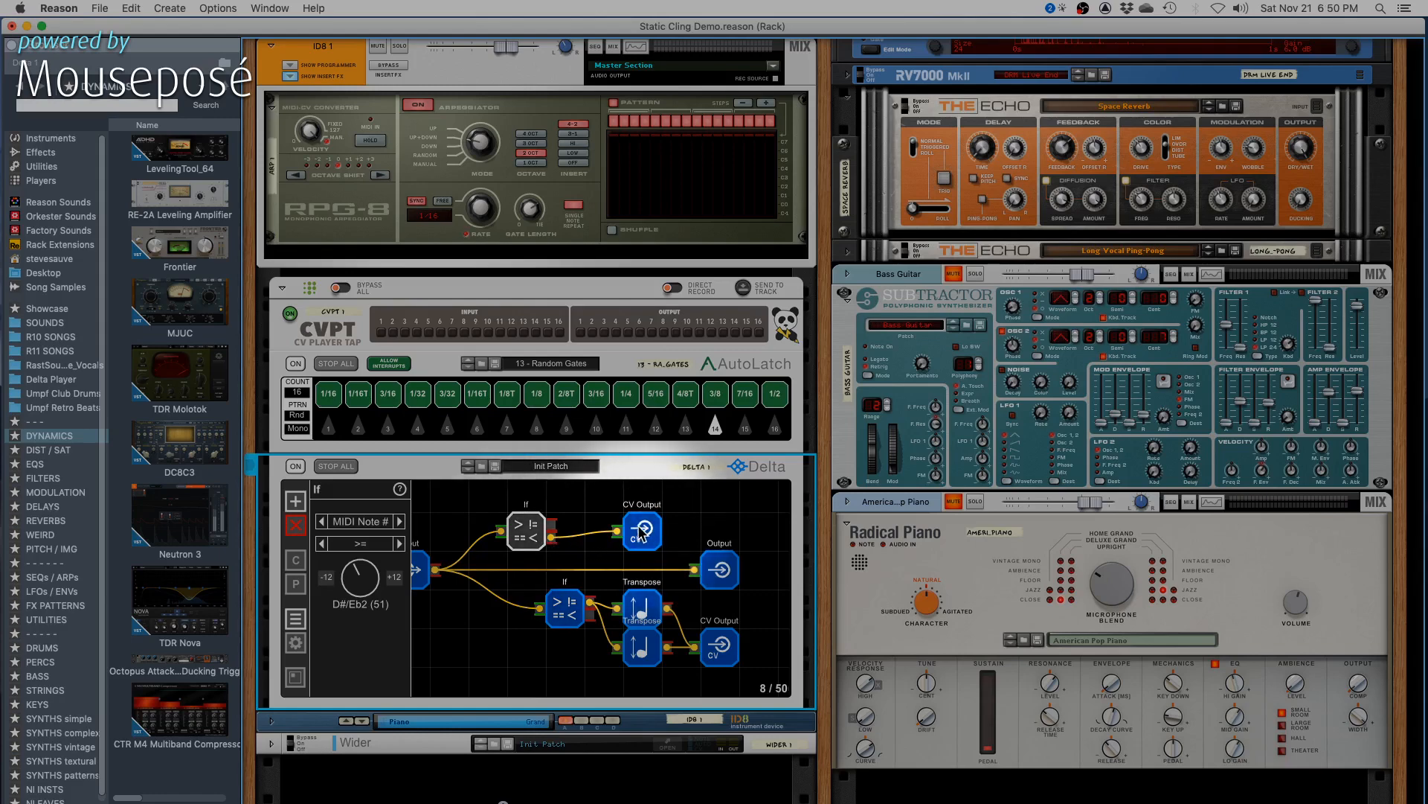
pyautogui.press('Tab')
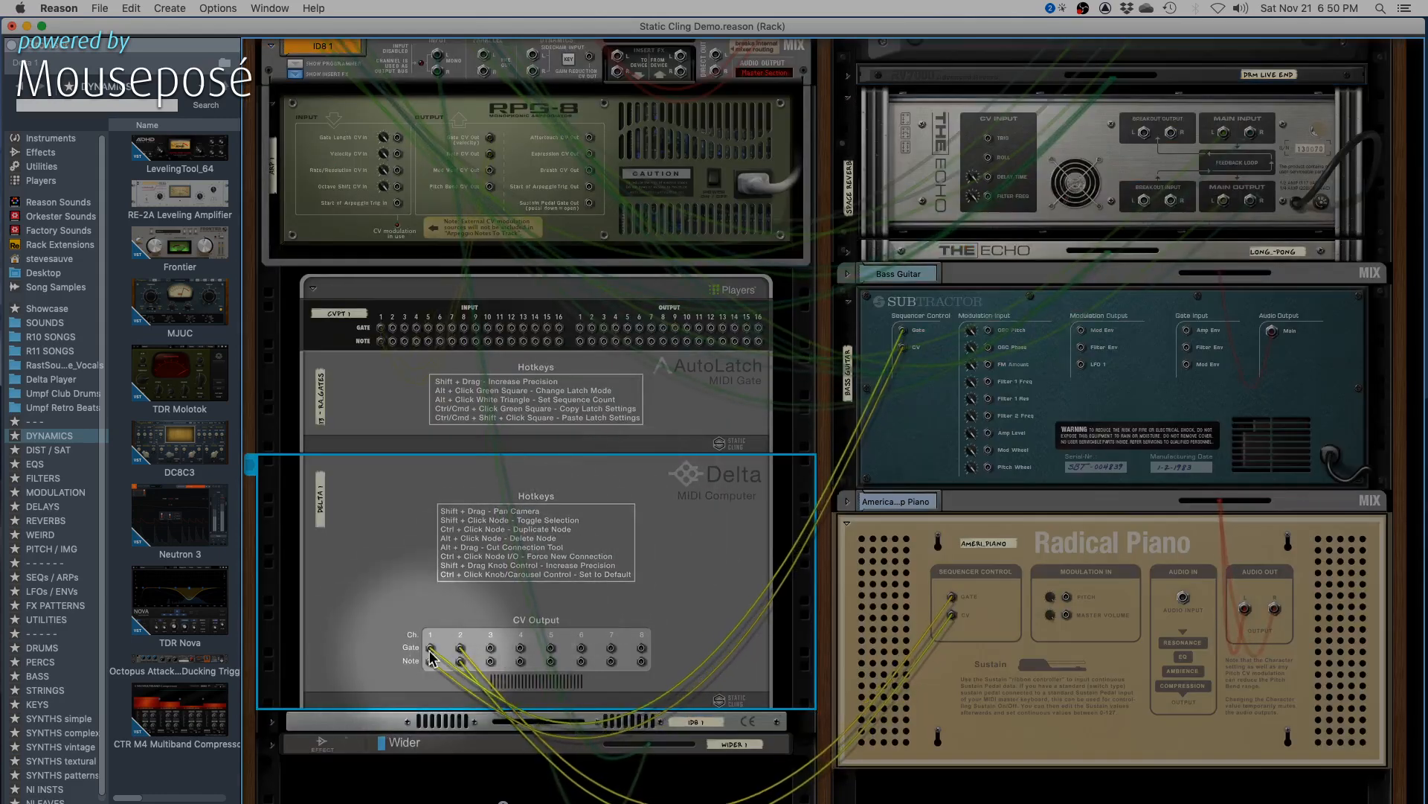
pyautogui.press('Tab')
pyautogui.click(642, 530)
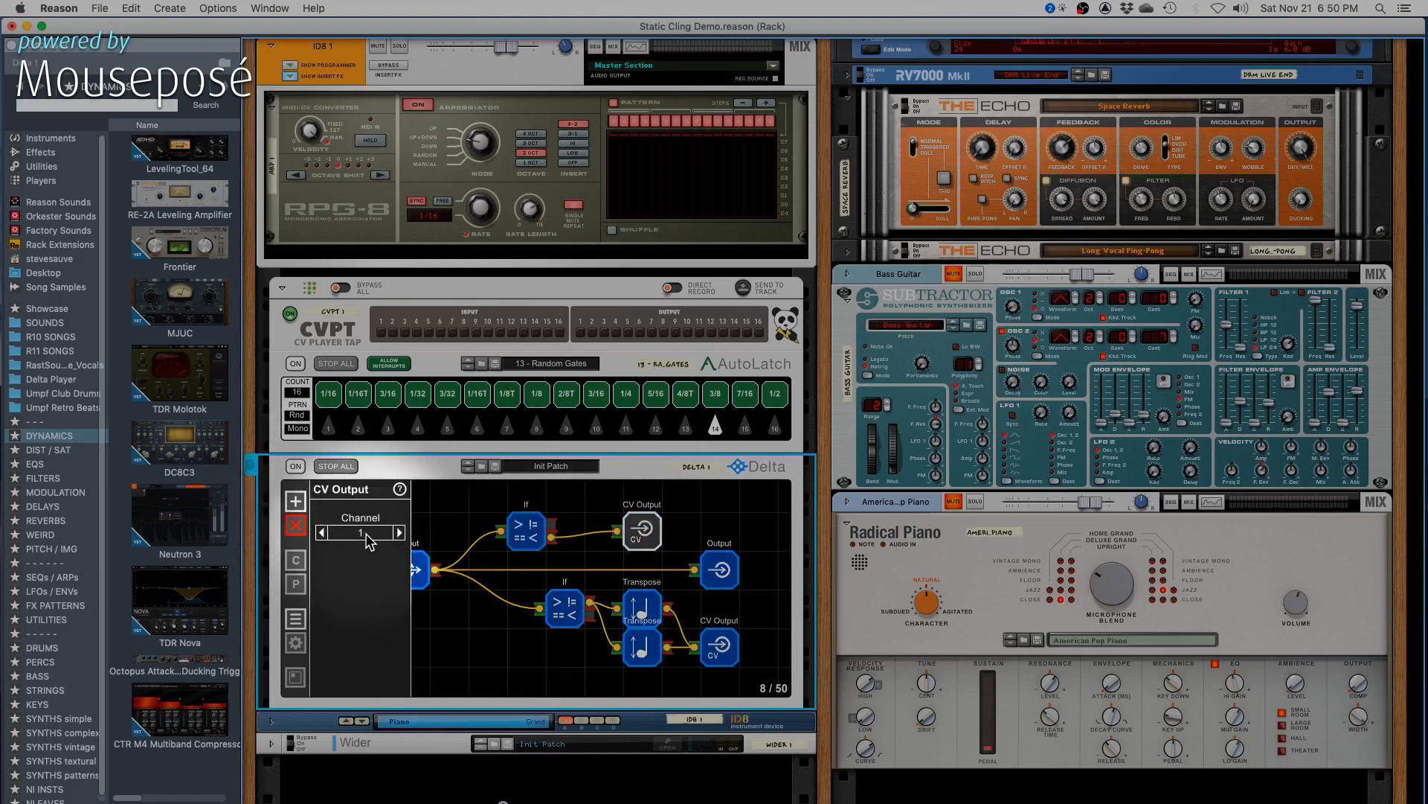
pyautogui.press('Tab')
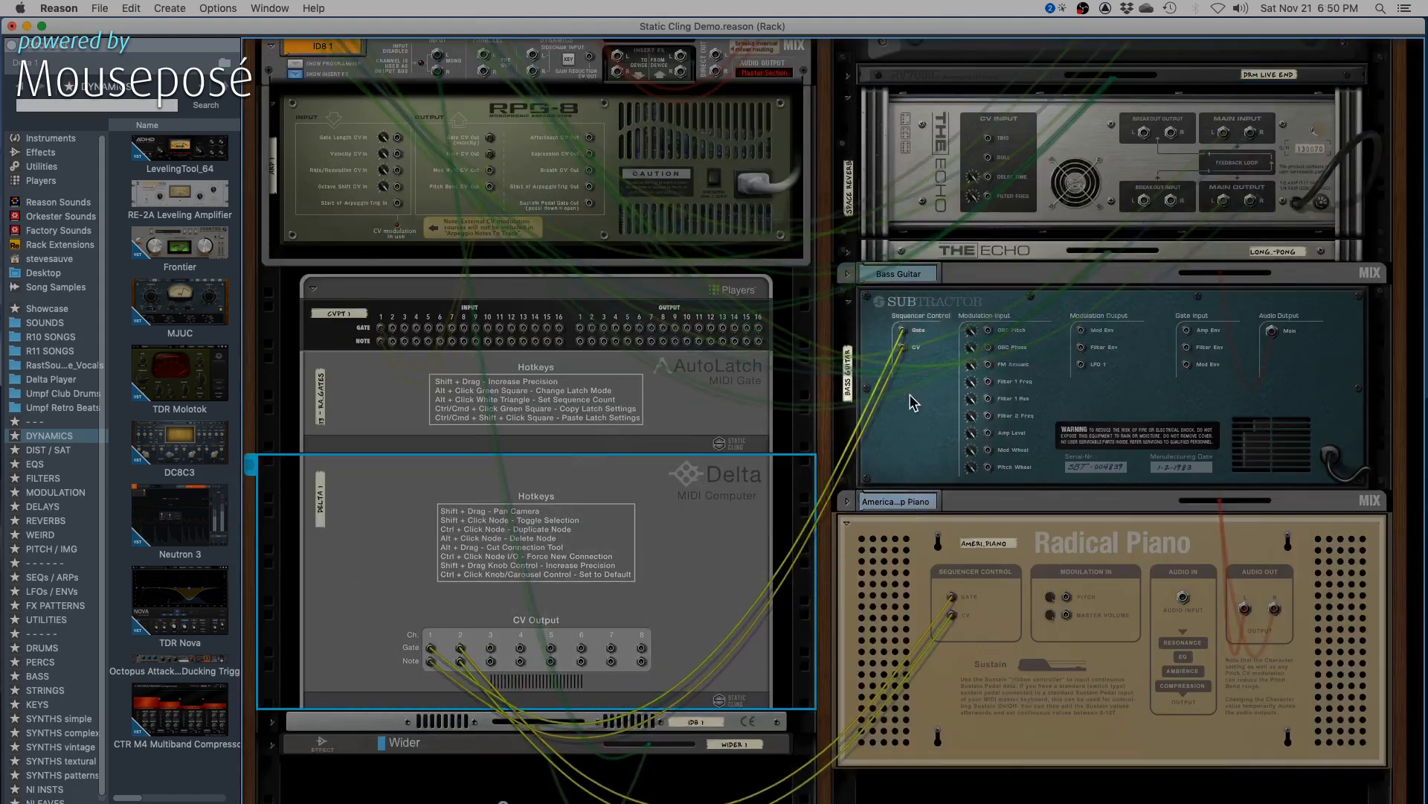
pyautogui.click(914, 404)
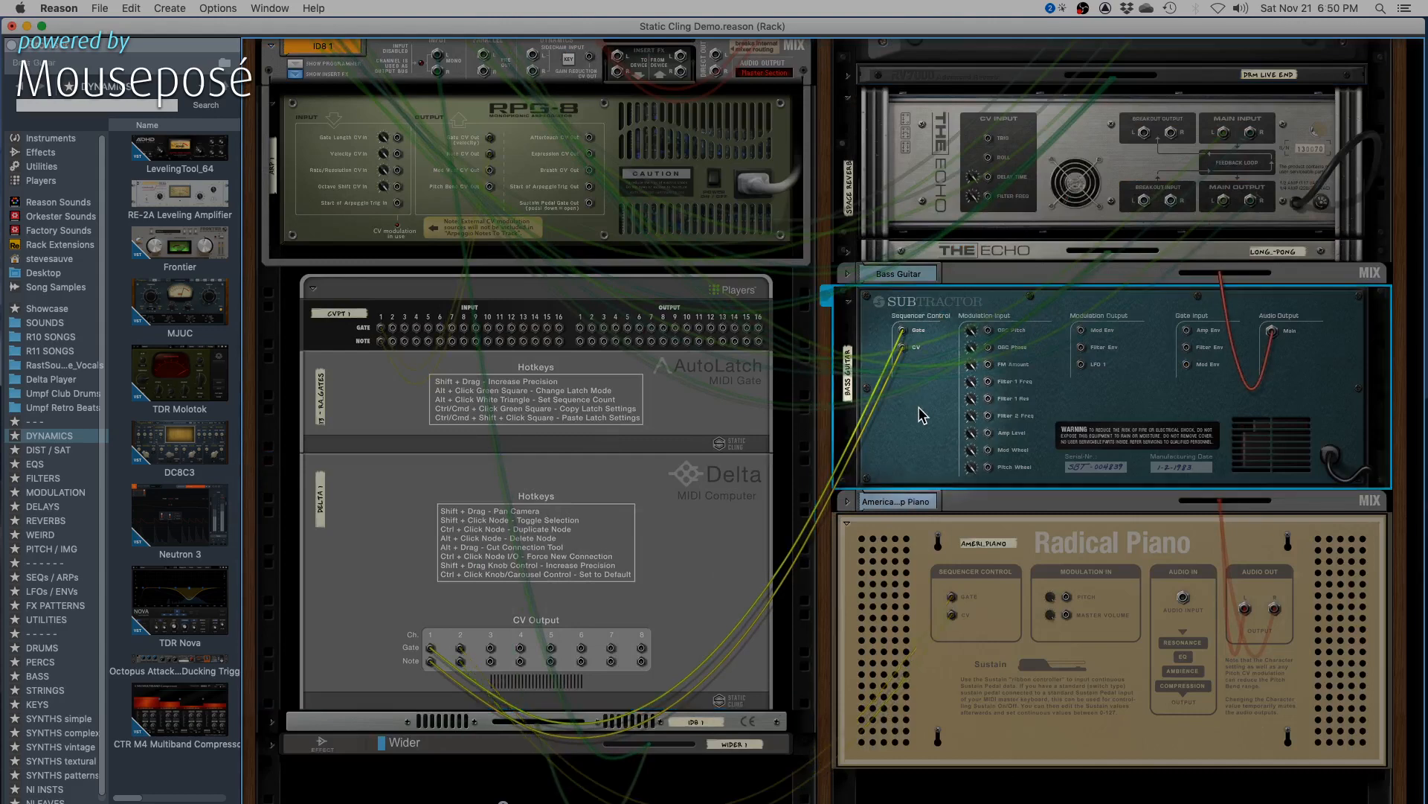
pyautogui.click(664, 568)
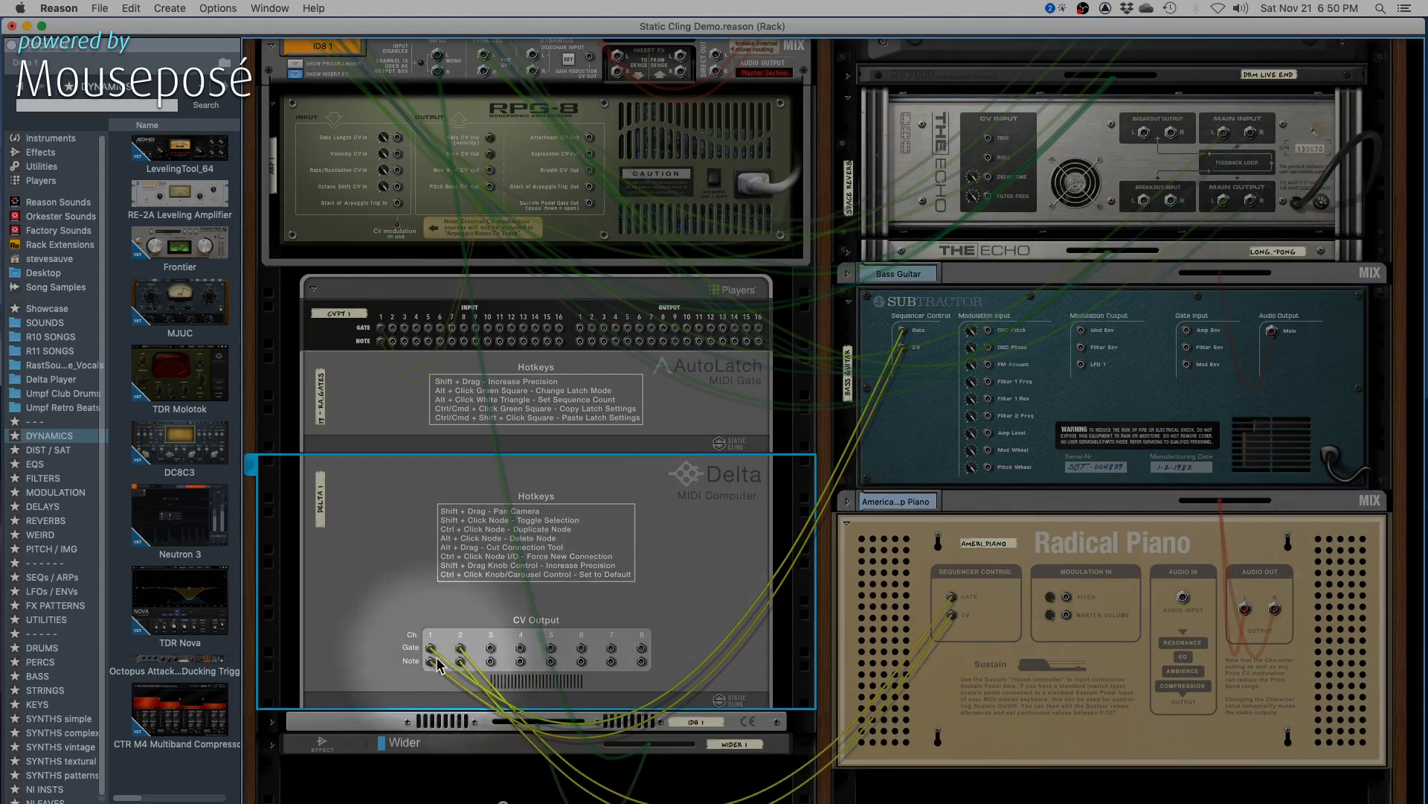
pyautogui.press('Tab')
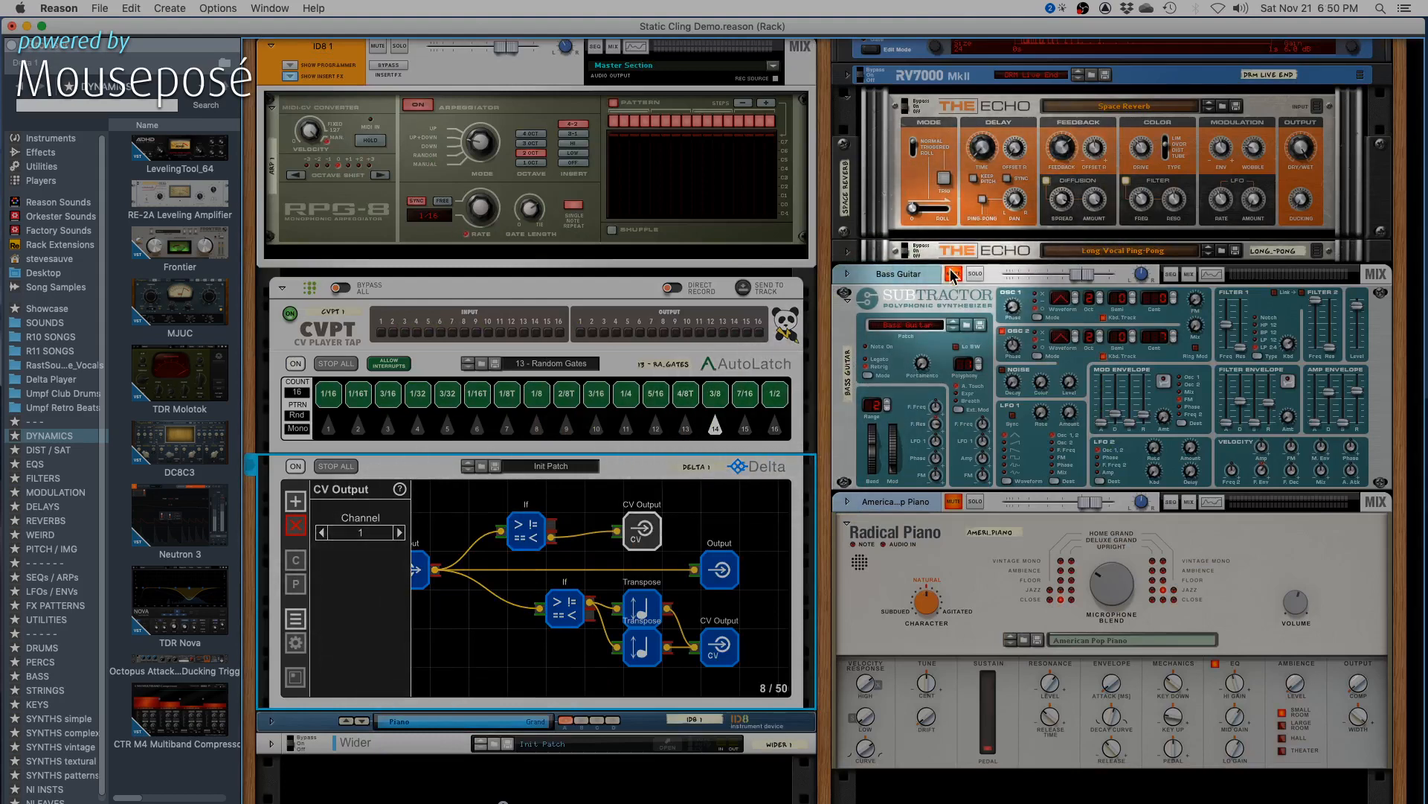
# - Unmute the Bass Guitar channel and adjust the FM Amount on its Subtractor while the arpeggio plays
pyautogui.click(639, 517)
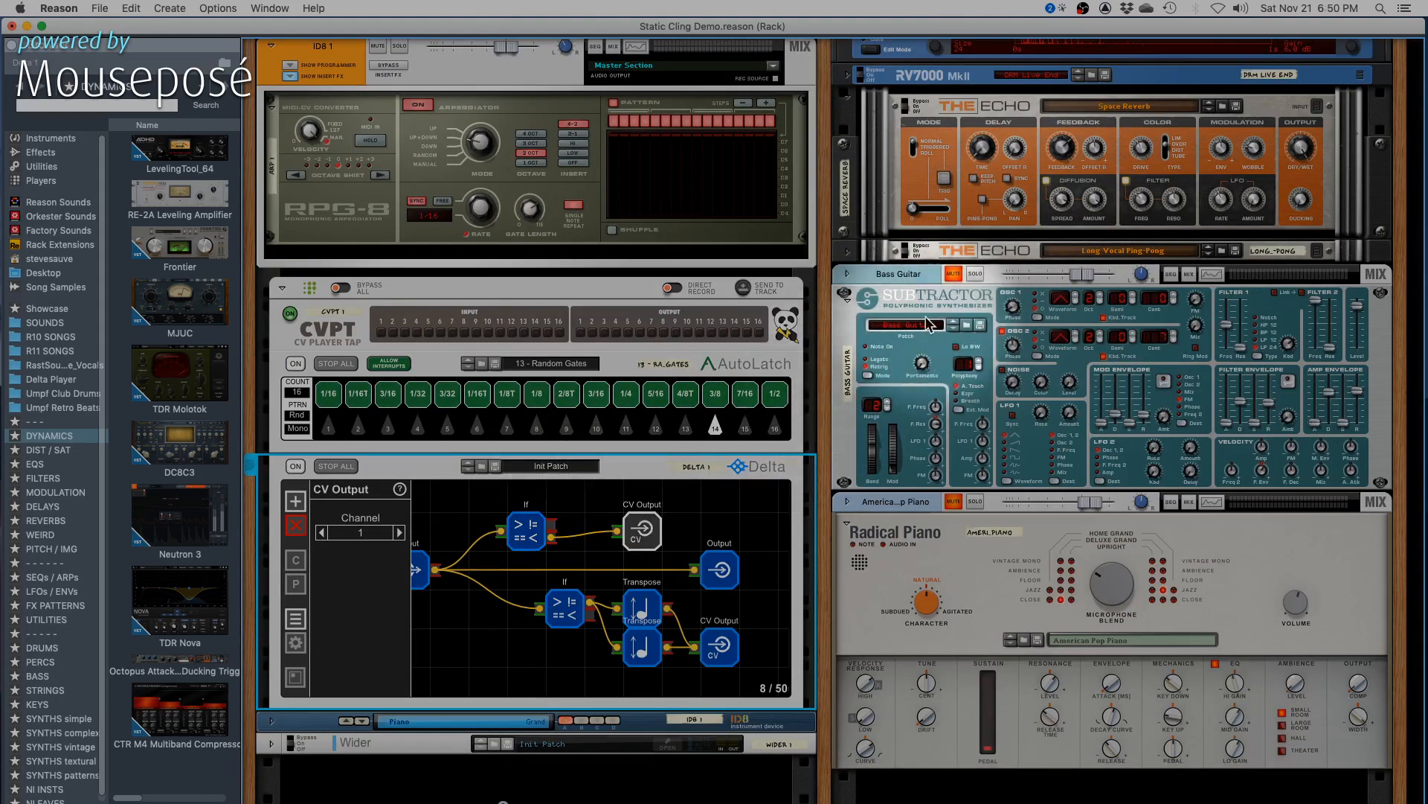
pyautogui.click(953, 273)
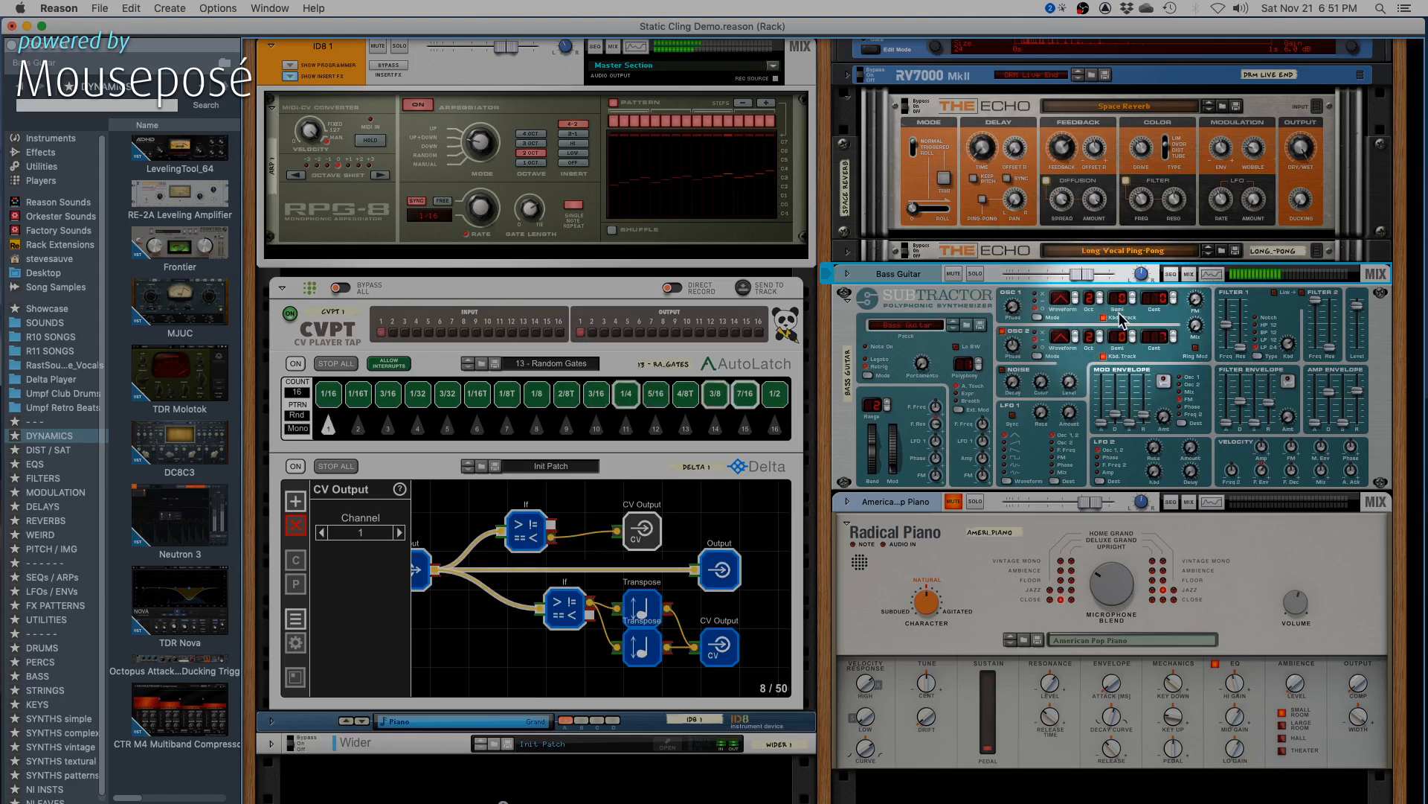
pyautogui.click(1100, 334)
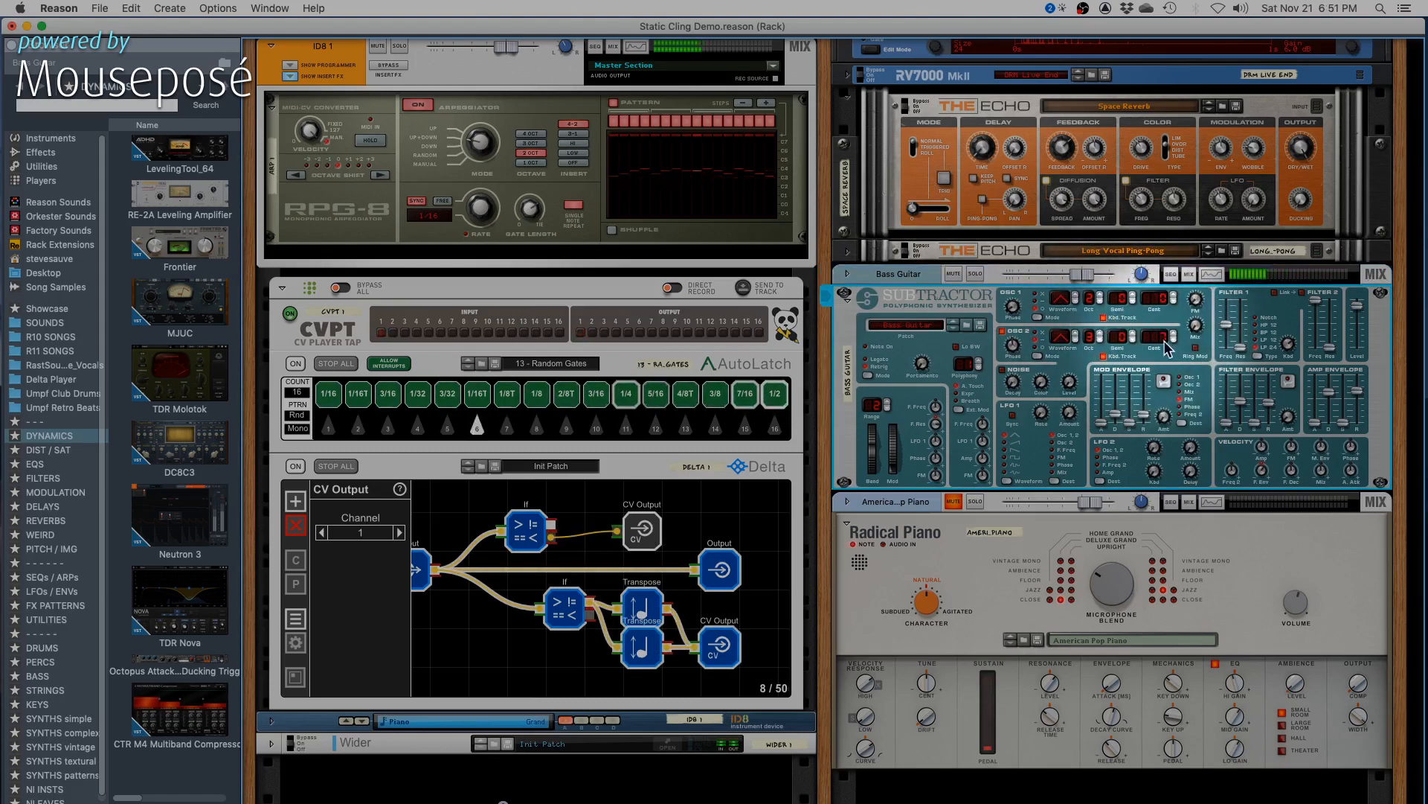
pyautogui.moveTo(1198, 328)
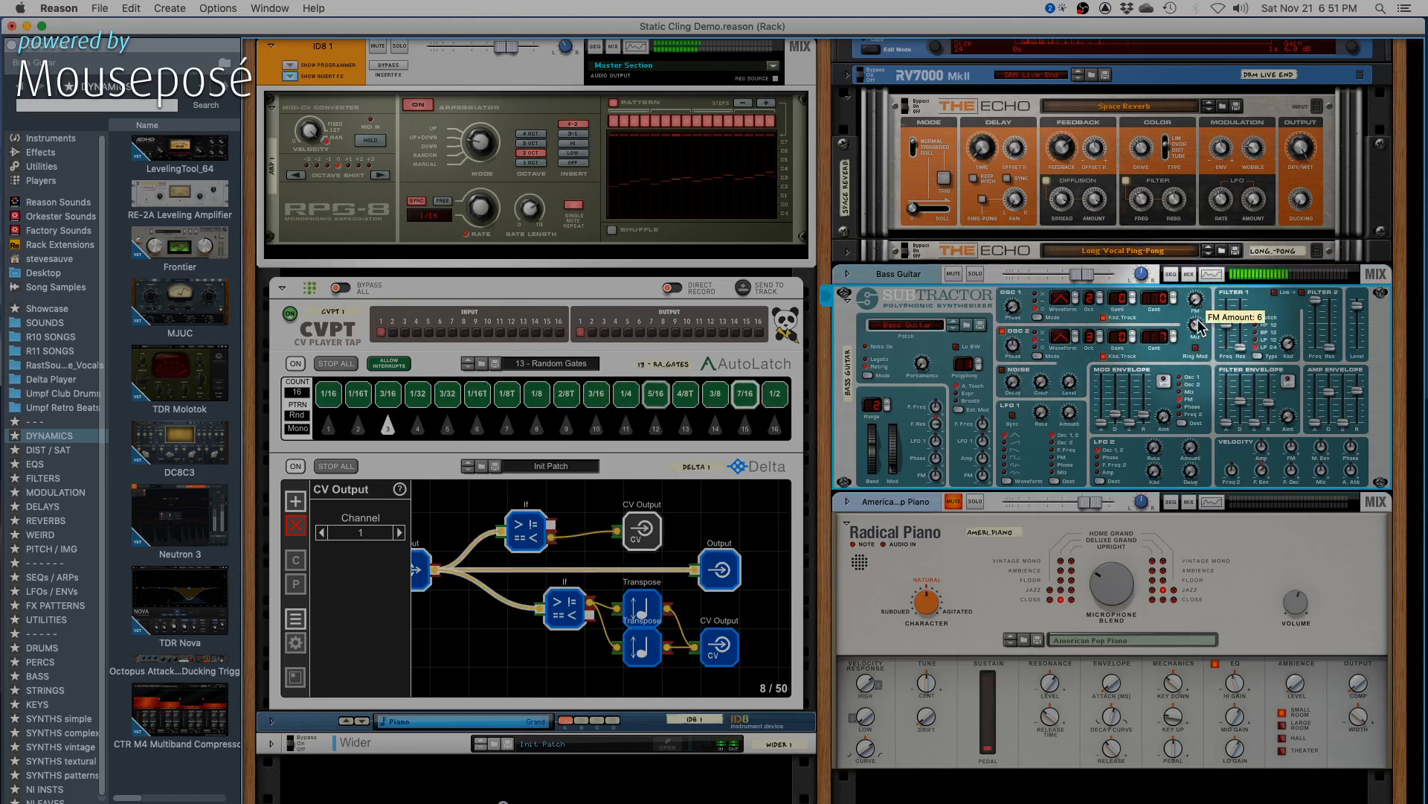
pyautogui.moveTo(1197, 321); pyautogui.dragTo(1197, 328)
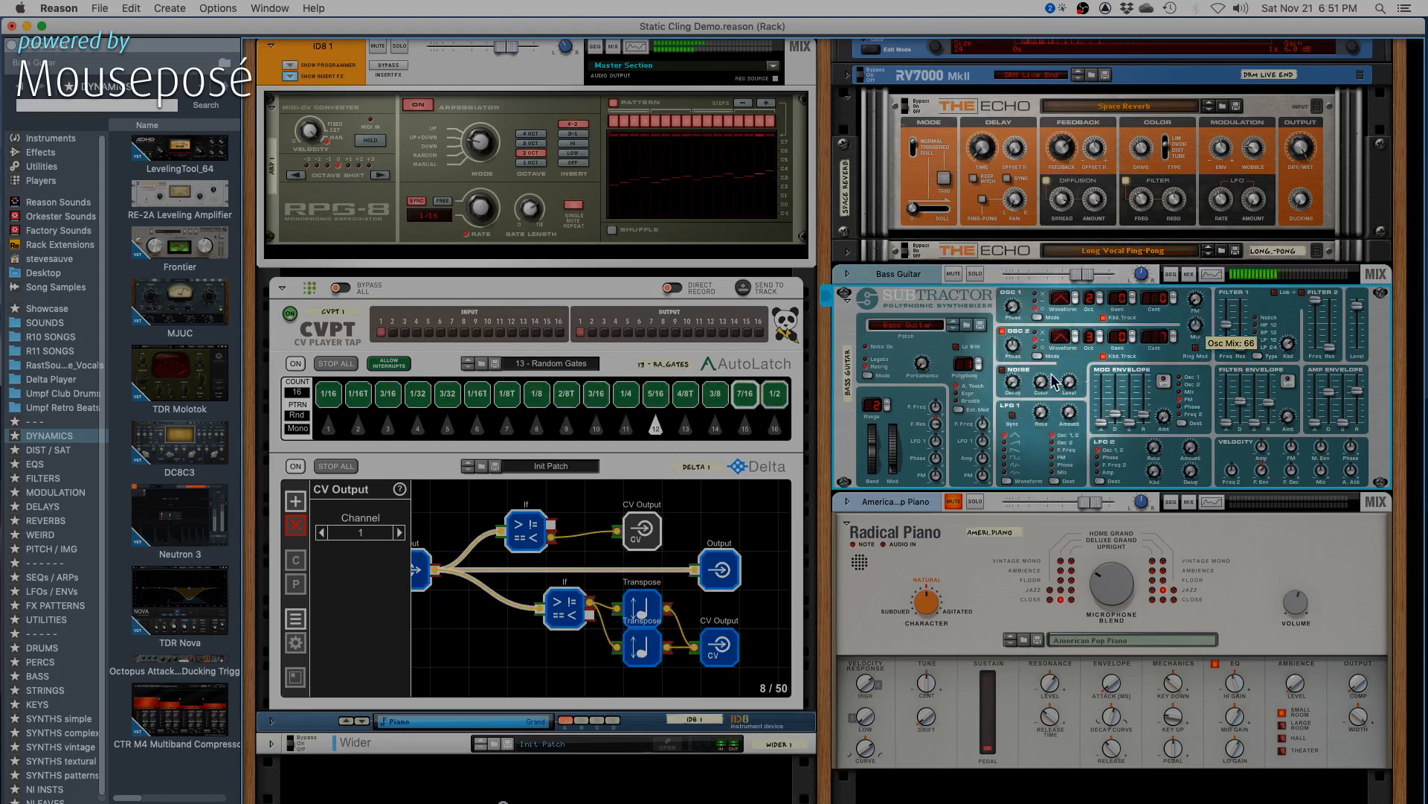
# - Set the upper If node's MIDI note threshold to F#/Gb2 (54) and adjust the Bass Guitar Subtractor's output level
pyautogui.click(534, 532)
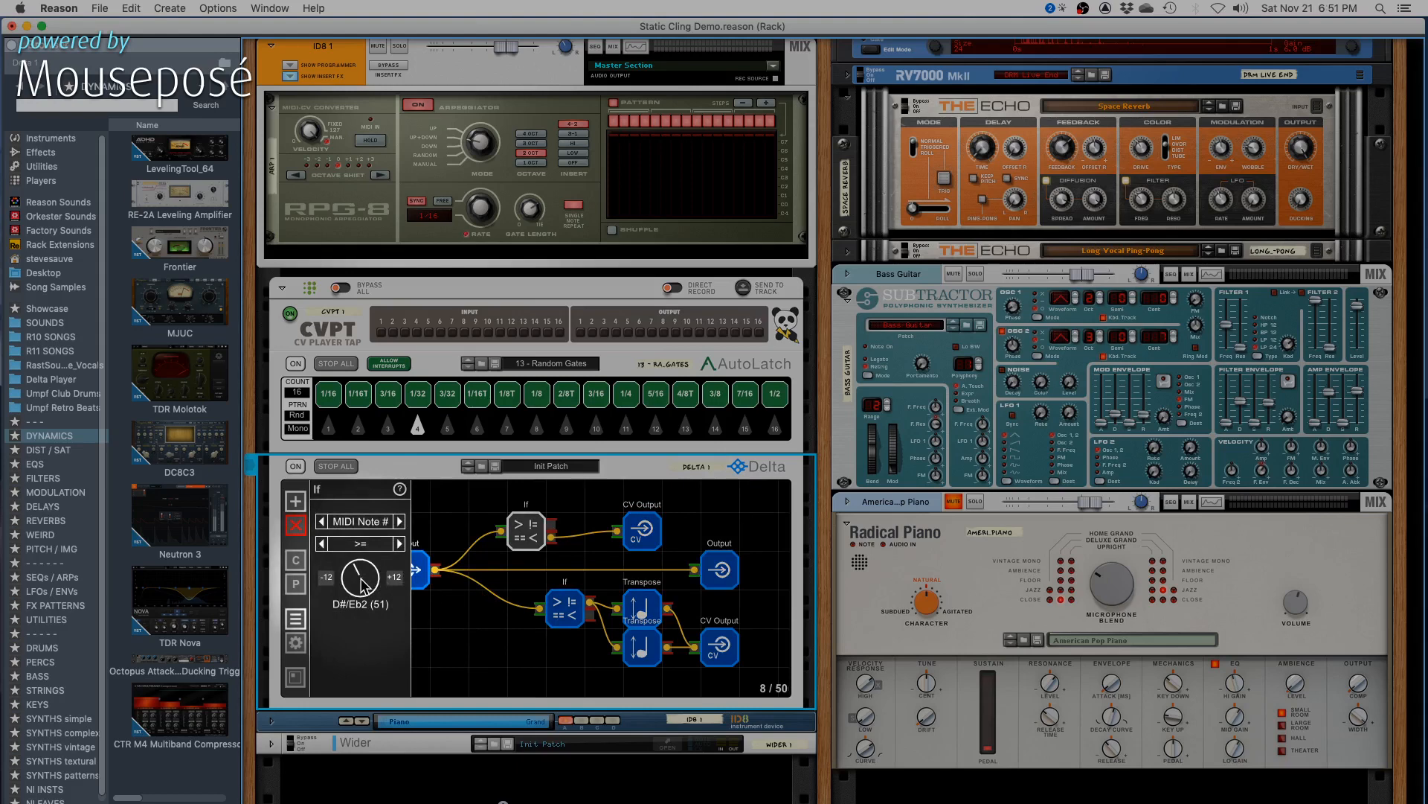
pyautogui.moveTo(363, 586); pyautogui.dragTo(365, 582)
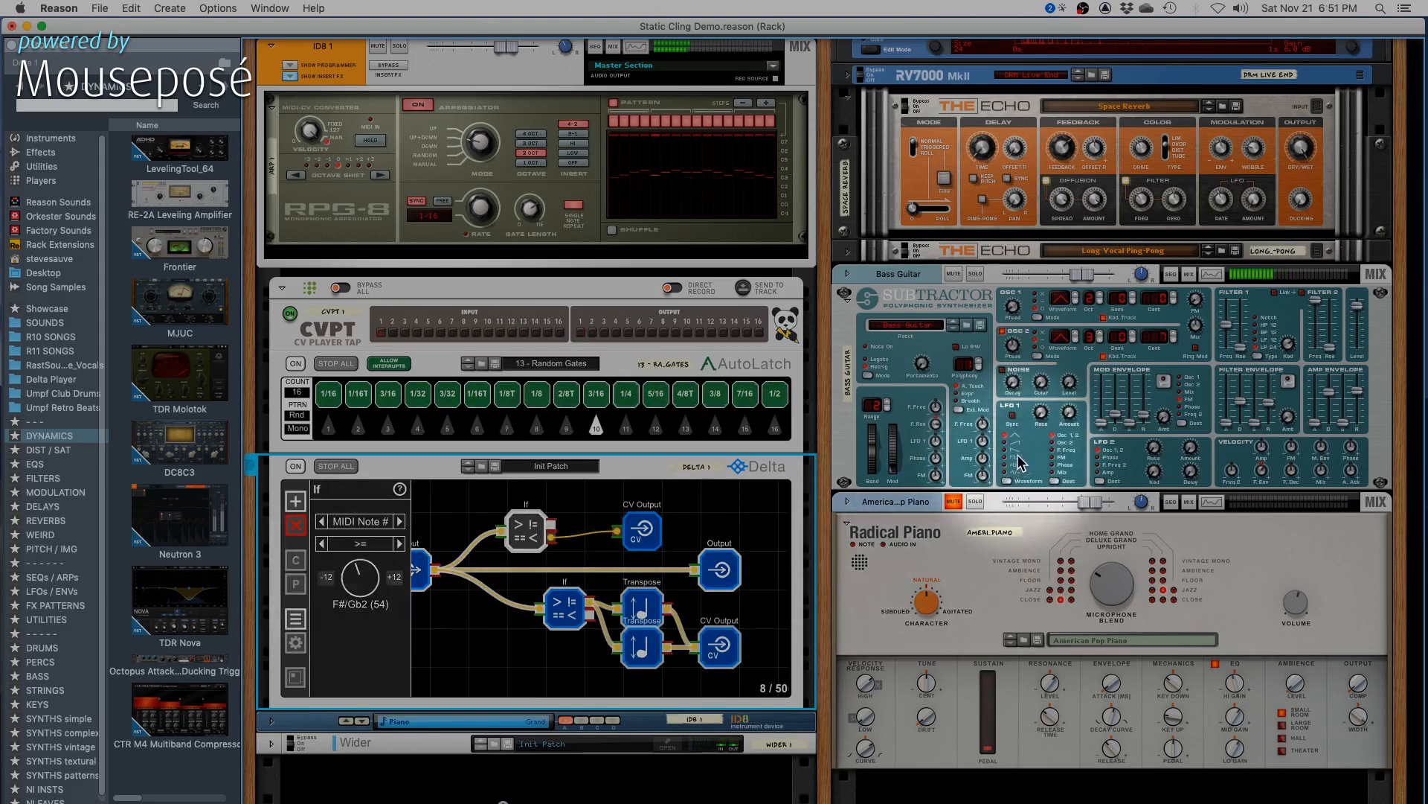
pyautogui.click(1357, 310)
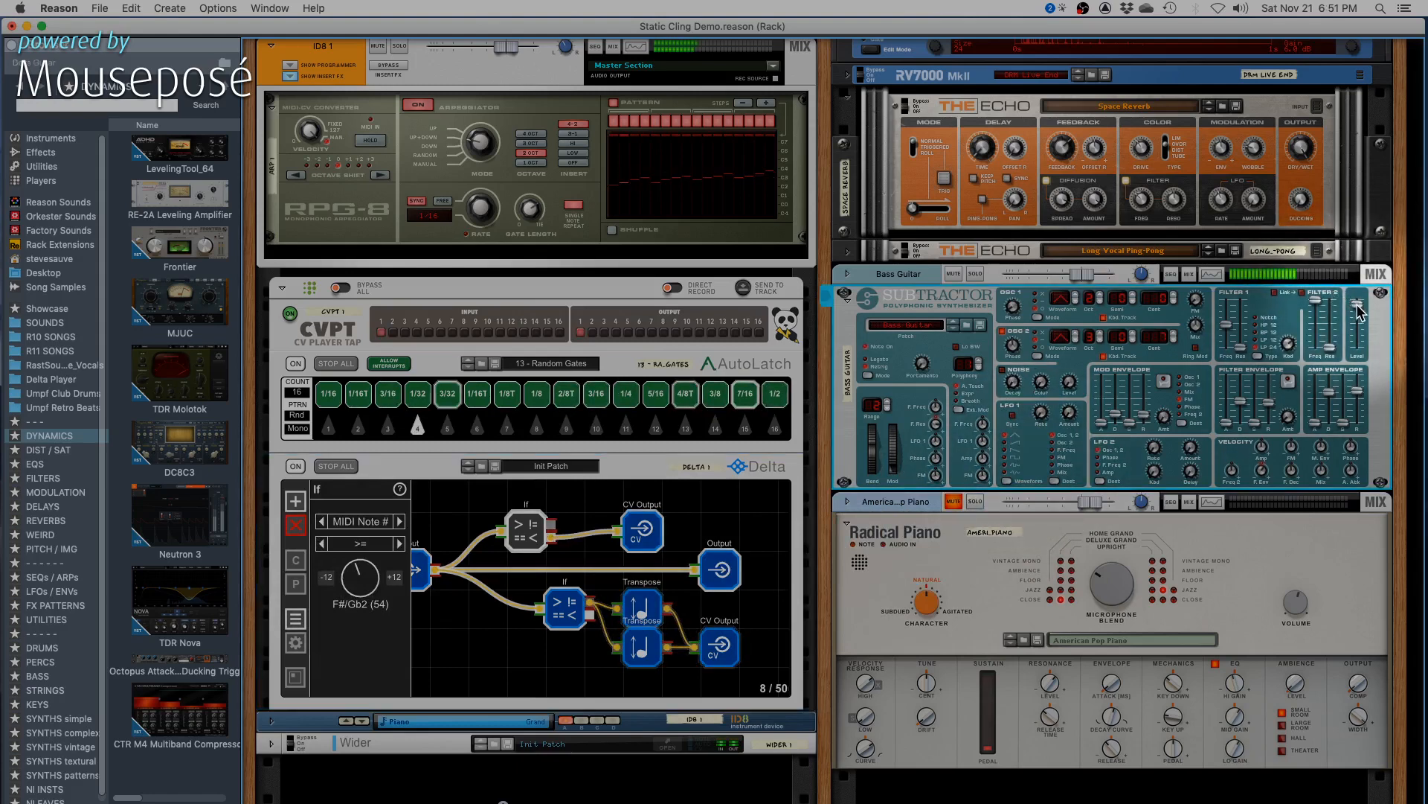
pyautogui.moveTo(1358, 311)
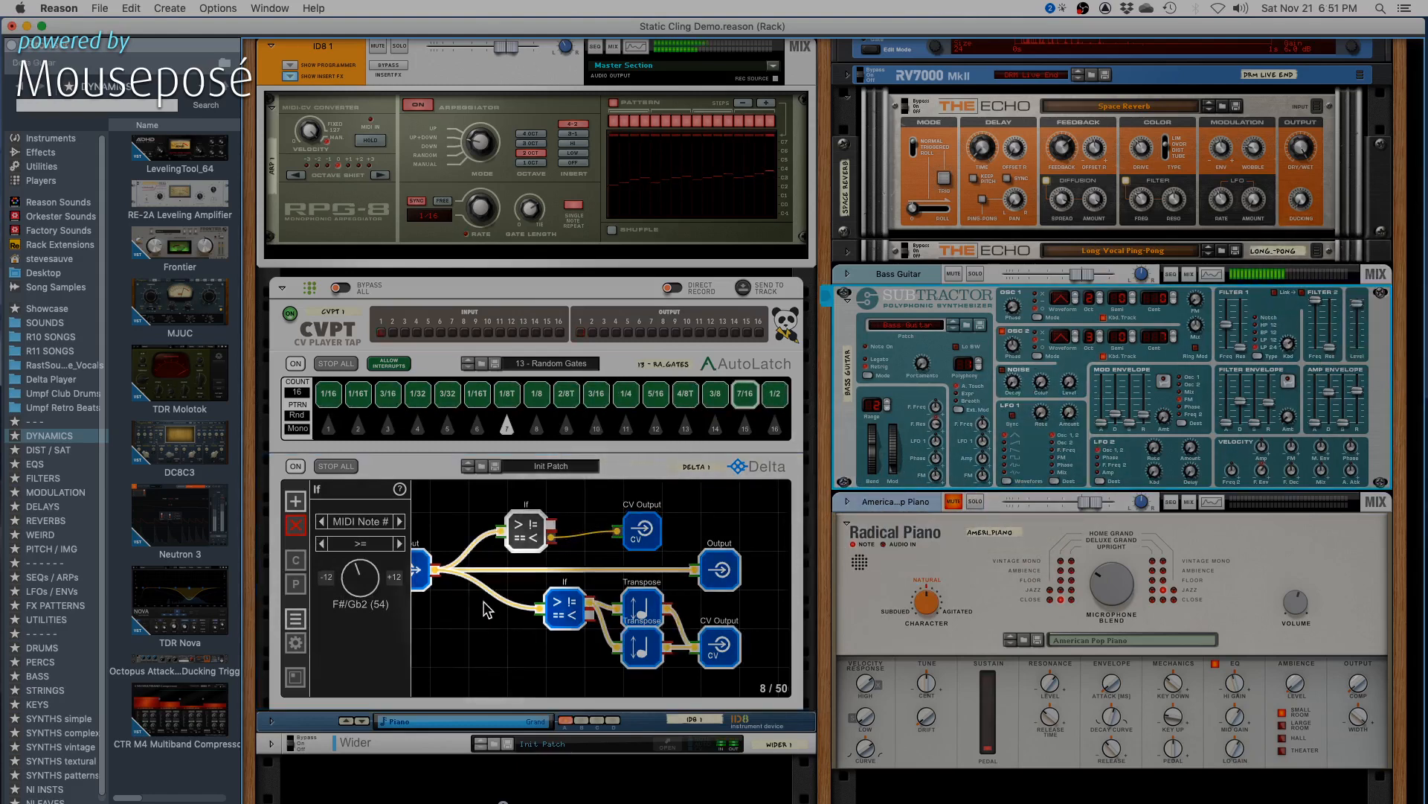
# - Raise the upper If node's MIDI note threshold in stages through G#/Ab2 (56) and B2 (59) to F#/Gb3 (66)
pyautogui.click(356, 581)
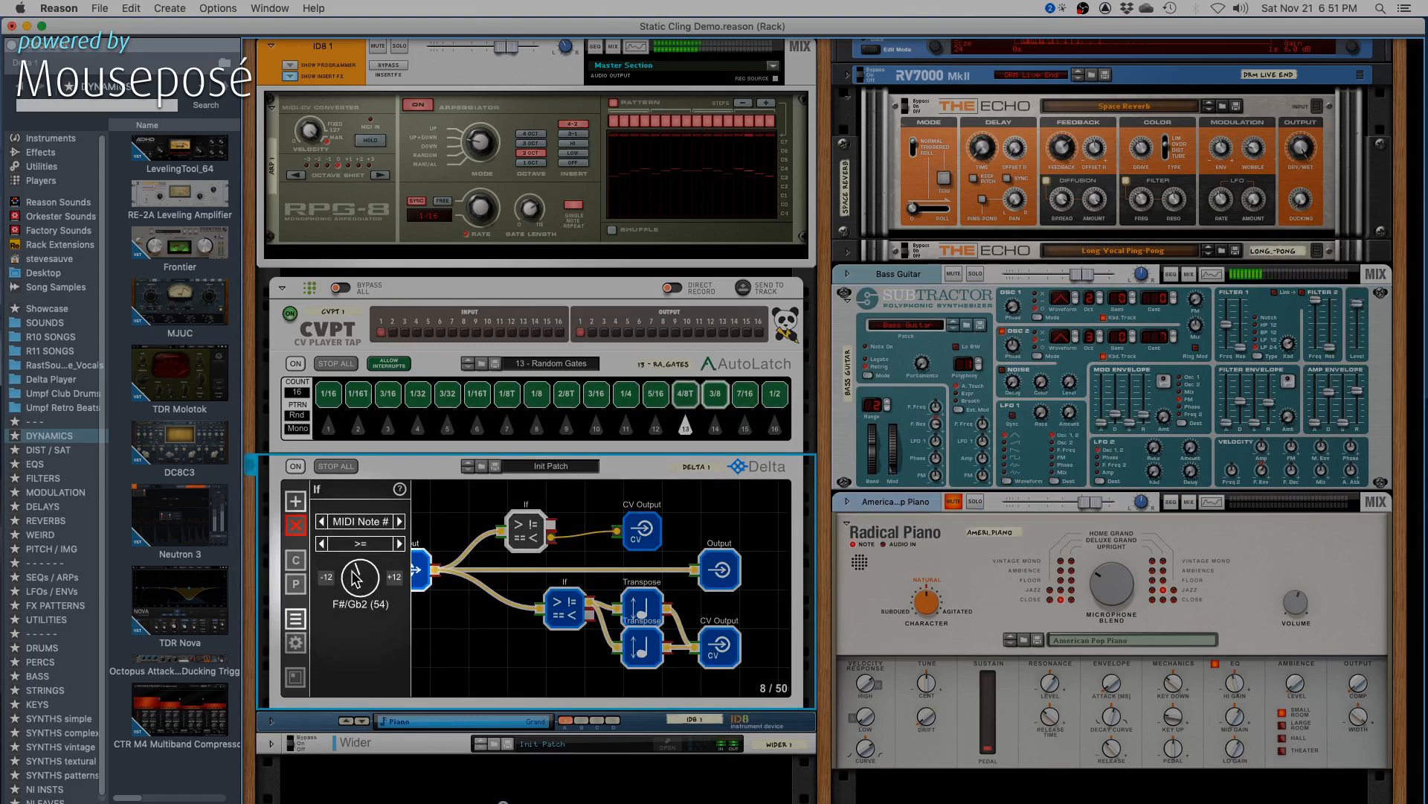
pyautogui.moveTo(355, 579); pyautogui.dragTo(356, 574)
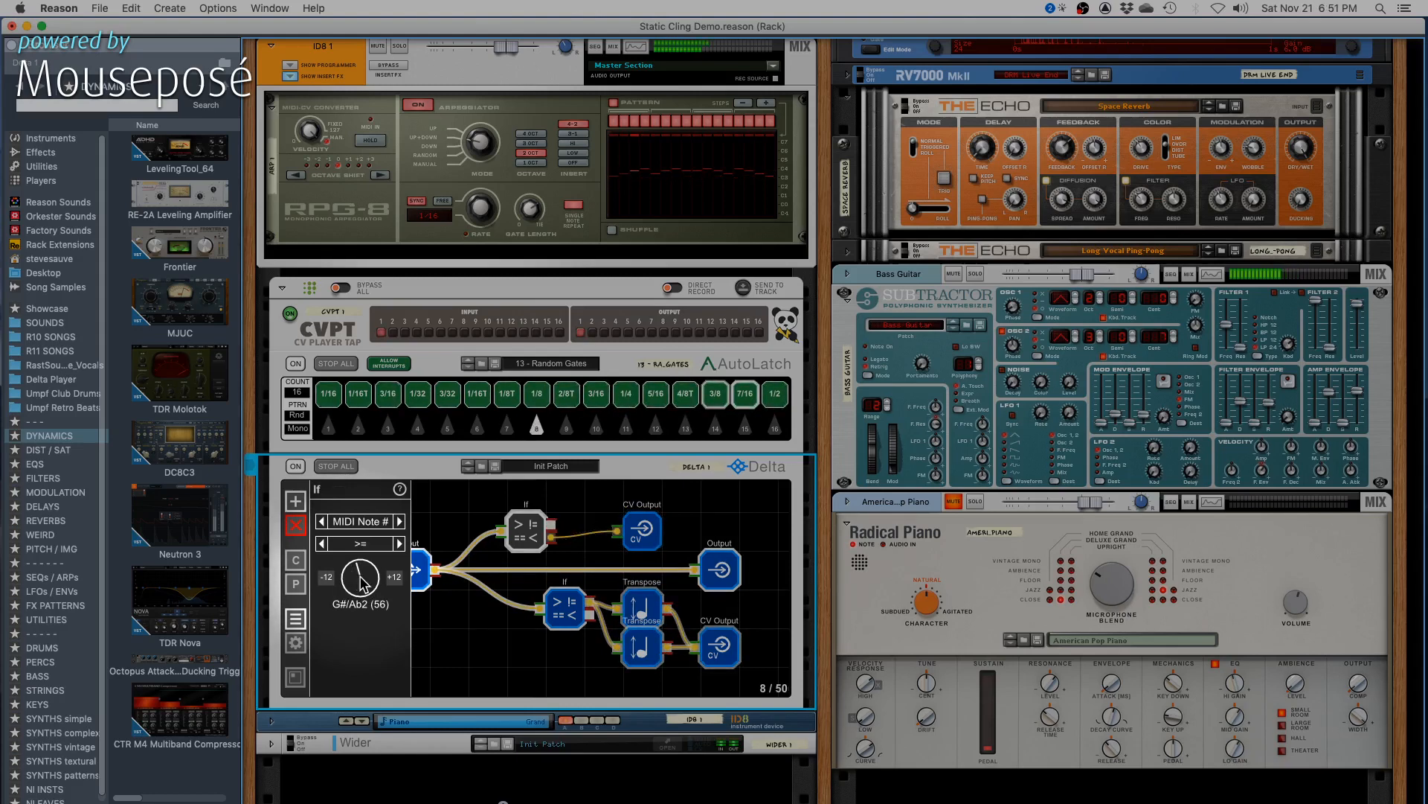
pyautogui.moveTo(361, 578); pyautogui.dragTo(362, 575)
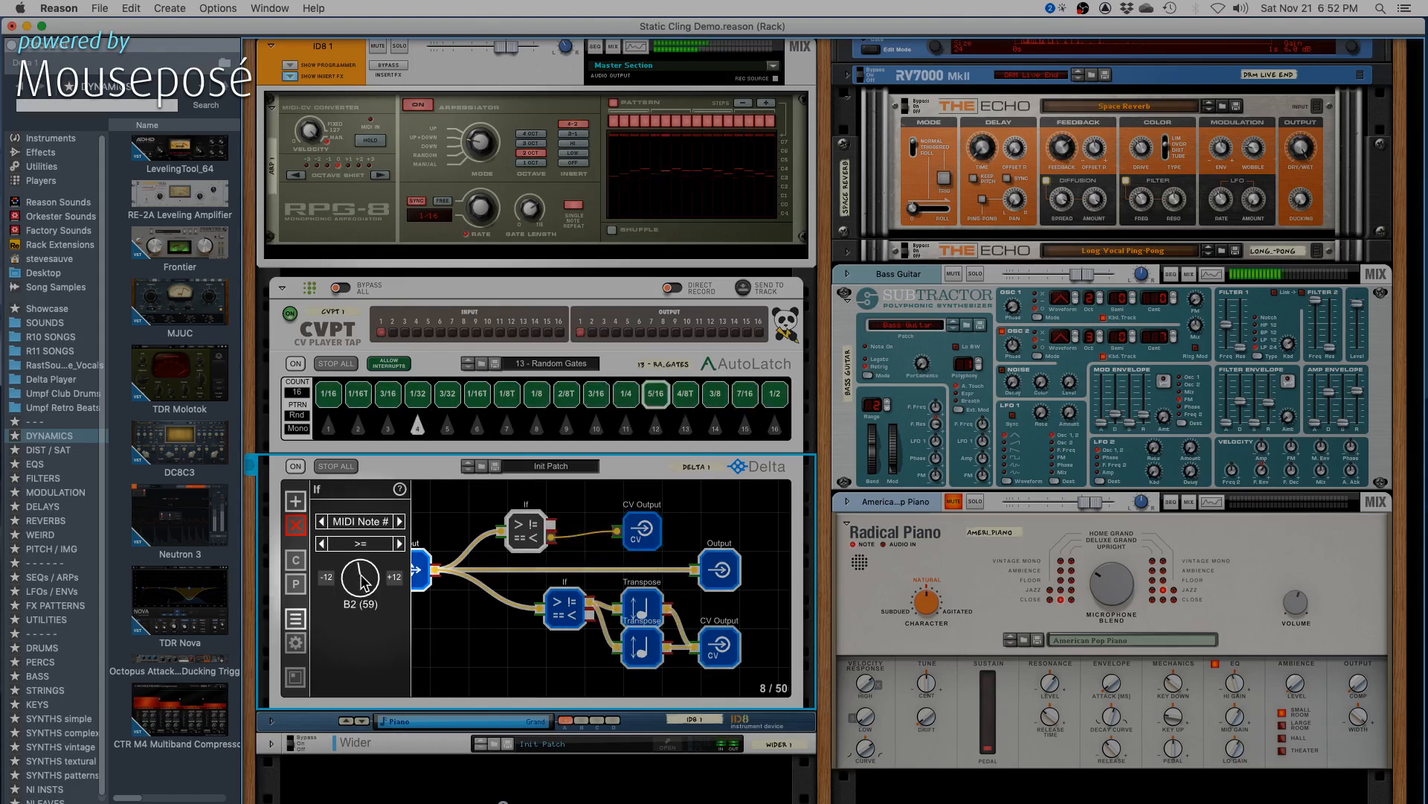
pyautogui.moveTo(362, 579); pyautogui.dragTo(364, 558)
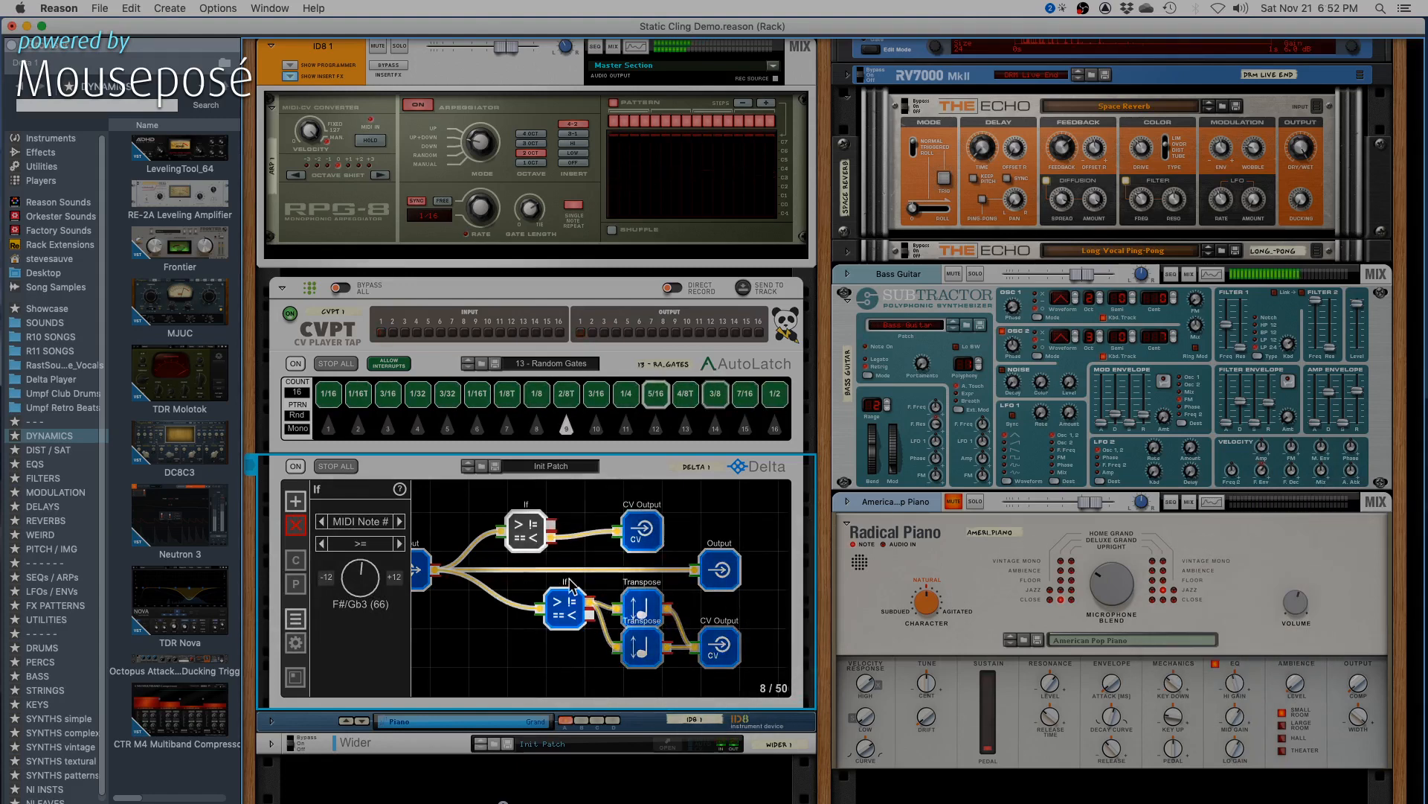
# - Adjust the Bass Guitar Subtractor's amp envelope release, trying shorter values such as 57, 49 and 41
pyautogui.click(1362, 401)
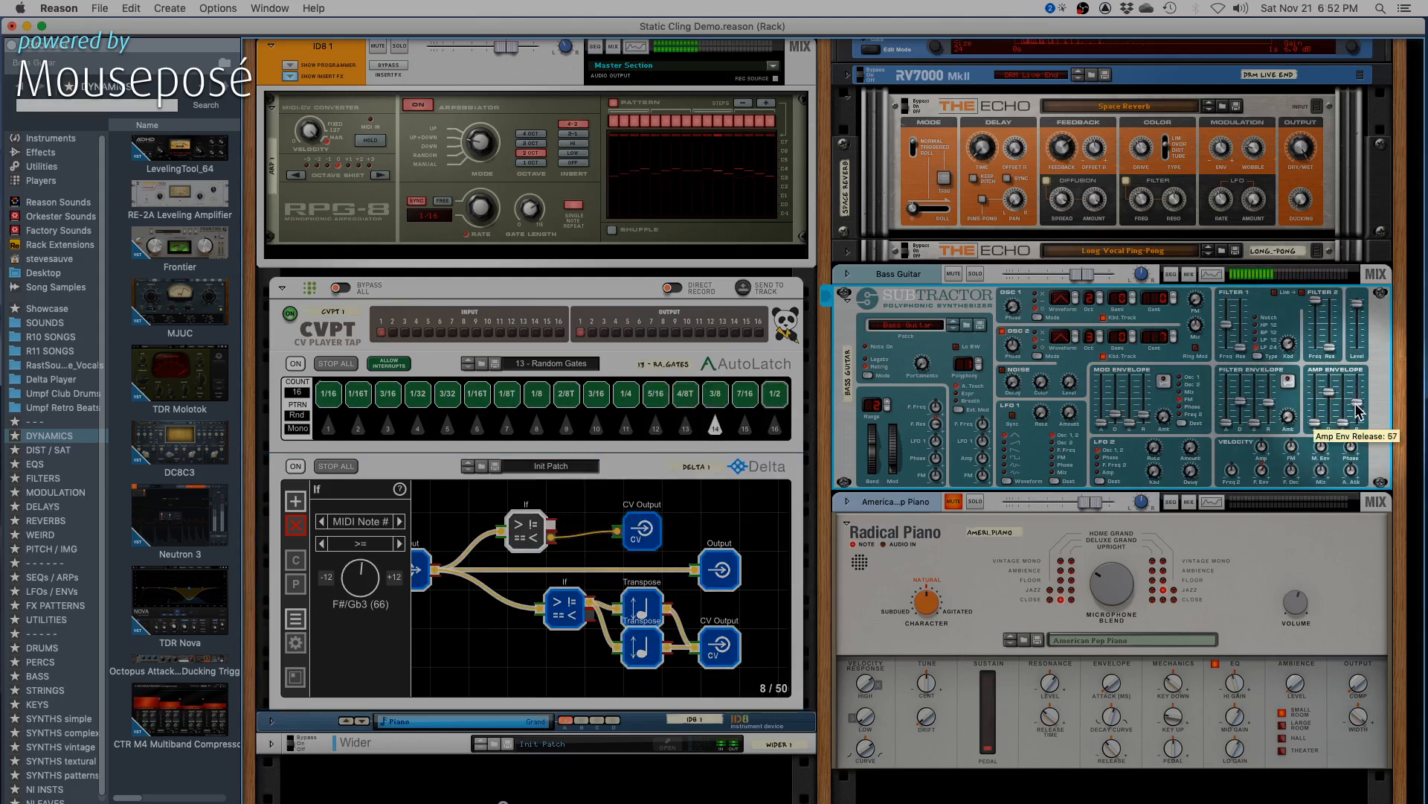
pyautogui.scroll(-4, 1360, 408)
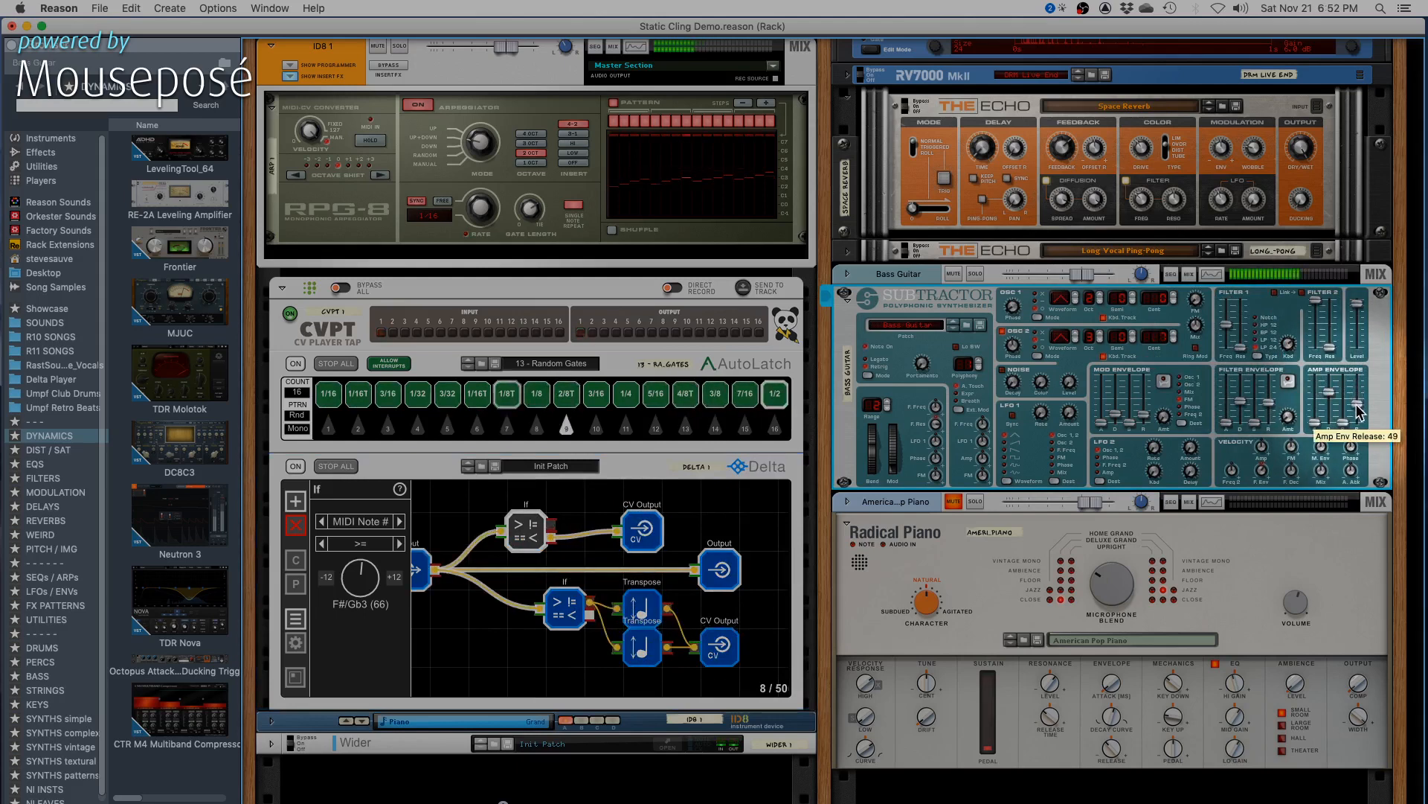
pyautogui.scroll(4, 1360, 408)
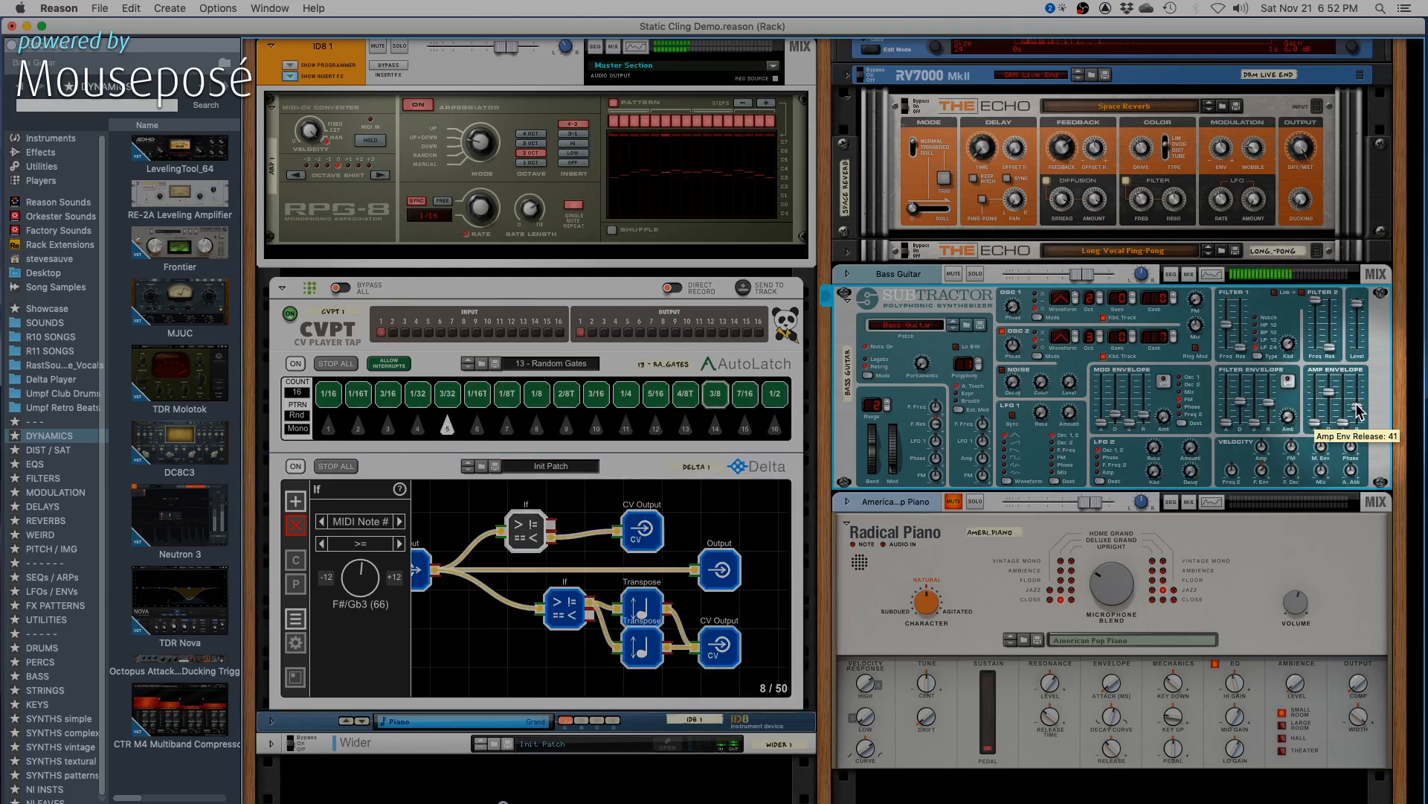
pyautogui.scroll(10, 1359, 405)
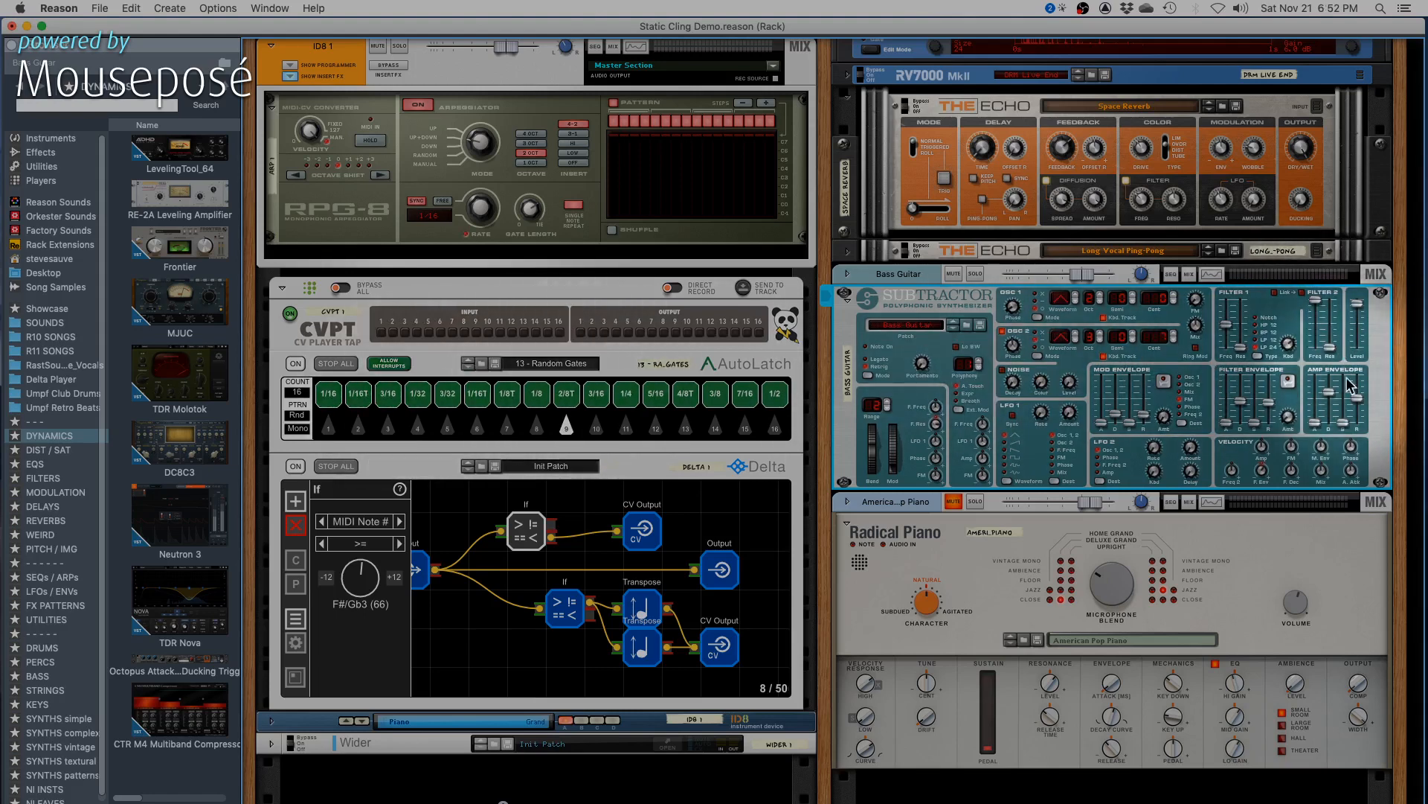
pyautogui.moveTo(1358, 398); pyautogui.dragTo(1358, 409)
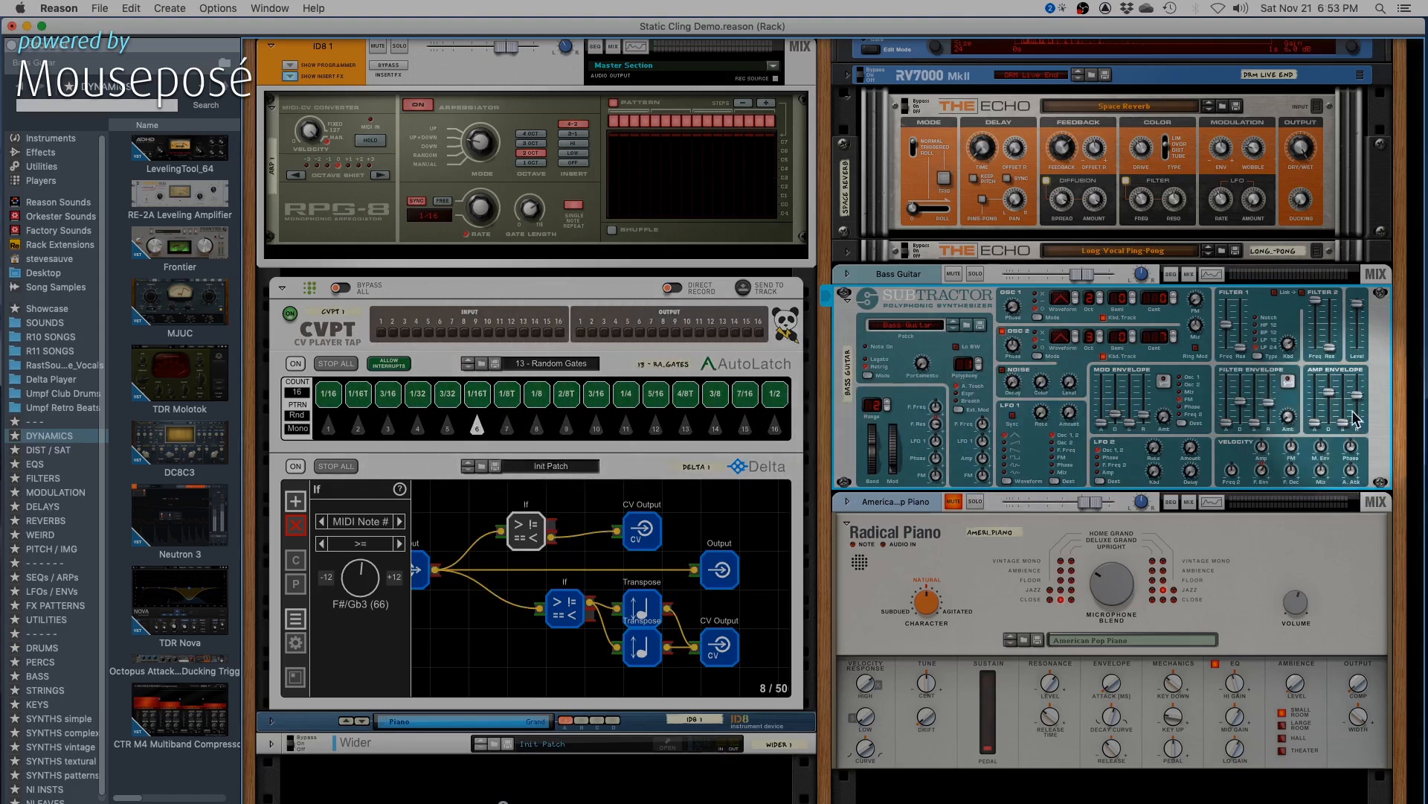
pyautogui.moveTo(1358, 393); pyautogui.dragTo(1359, 391)
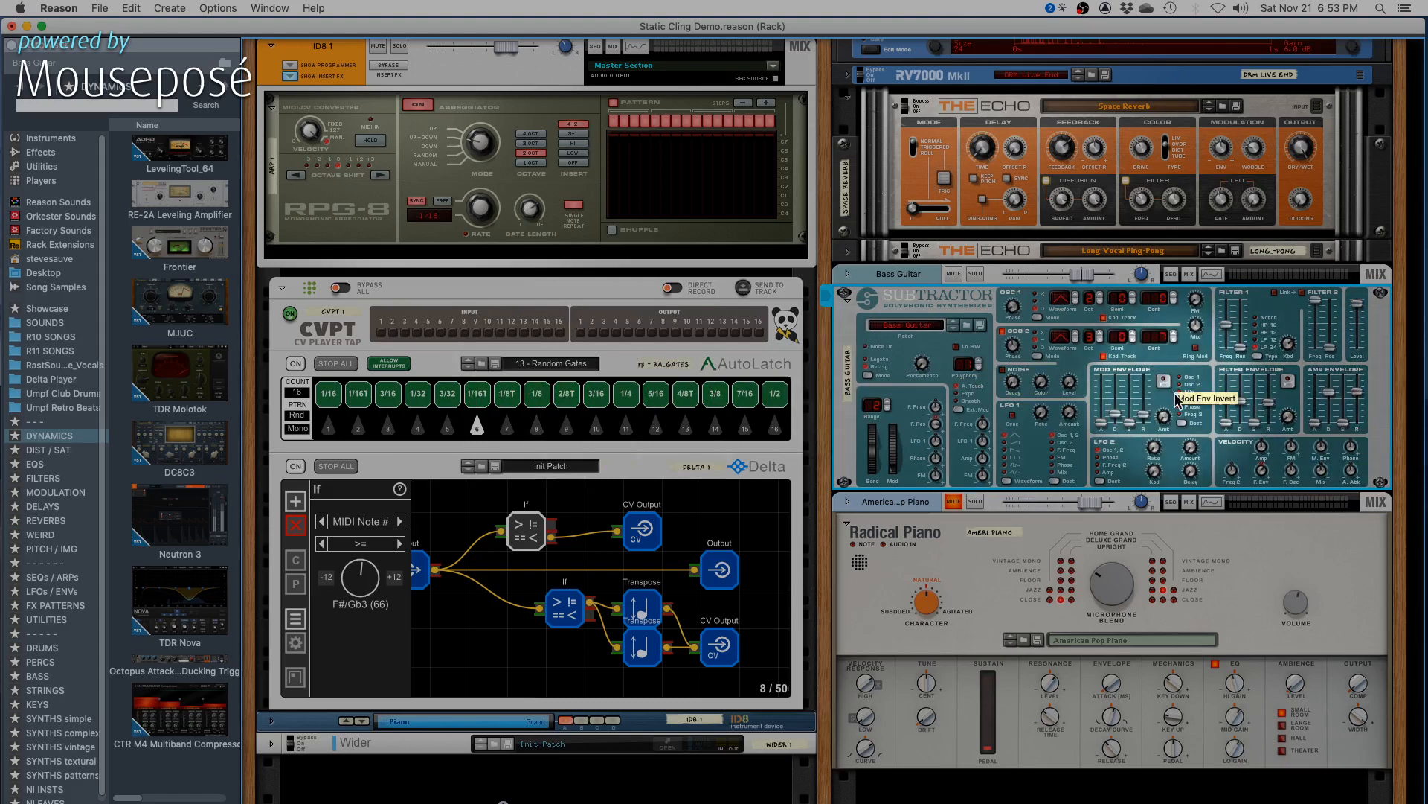
# - Look through AutoLatch's pattern modes and browse its MIDI gate patches, including the Arps, Chords & Melody and Combinators folders, without loading one
pyautogui.click(299, 416)
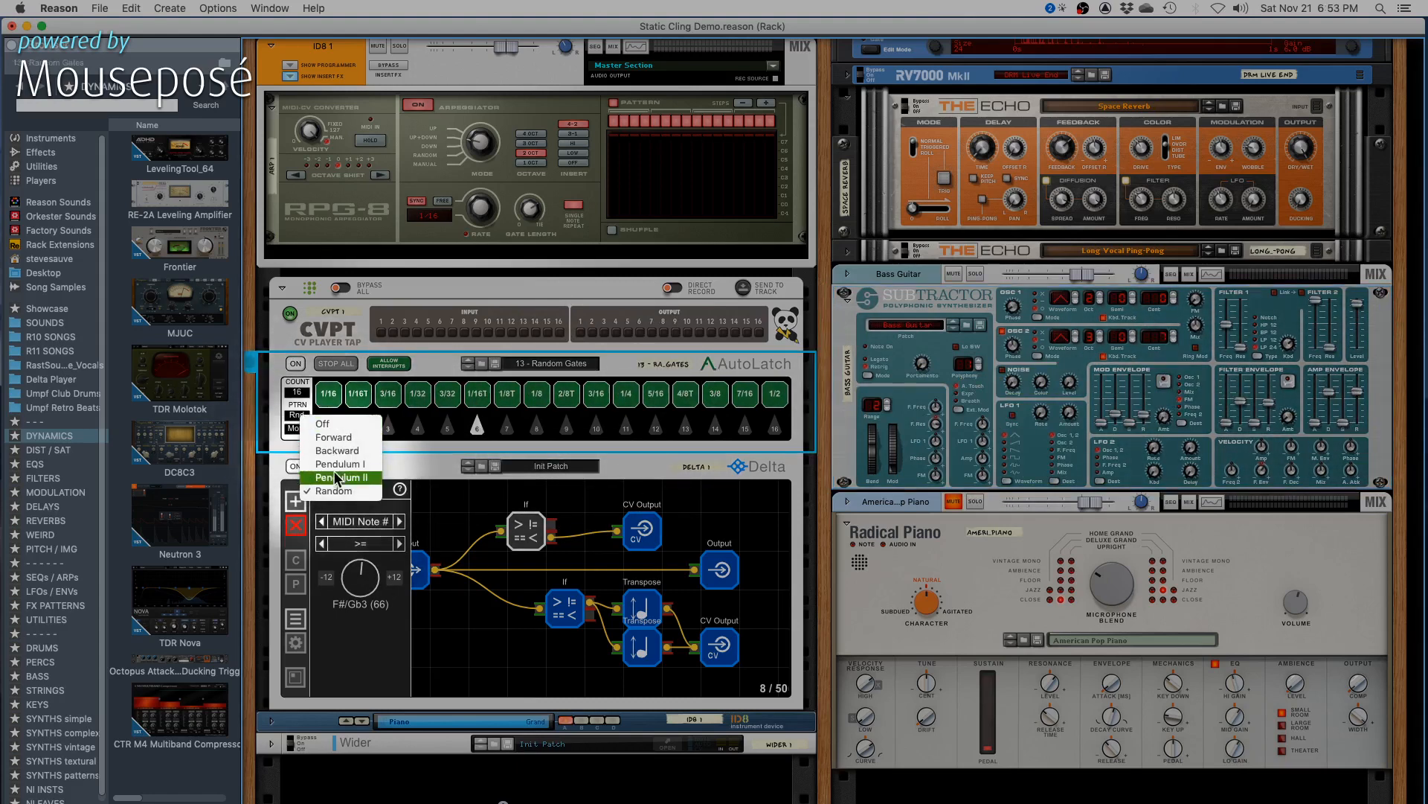
pyautogui.click(442, 362)
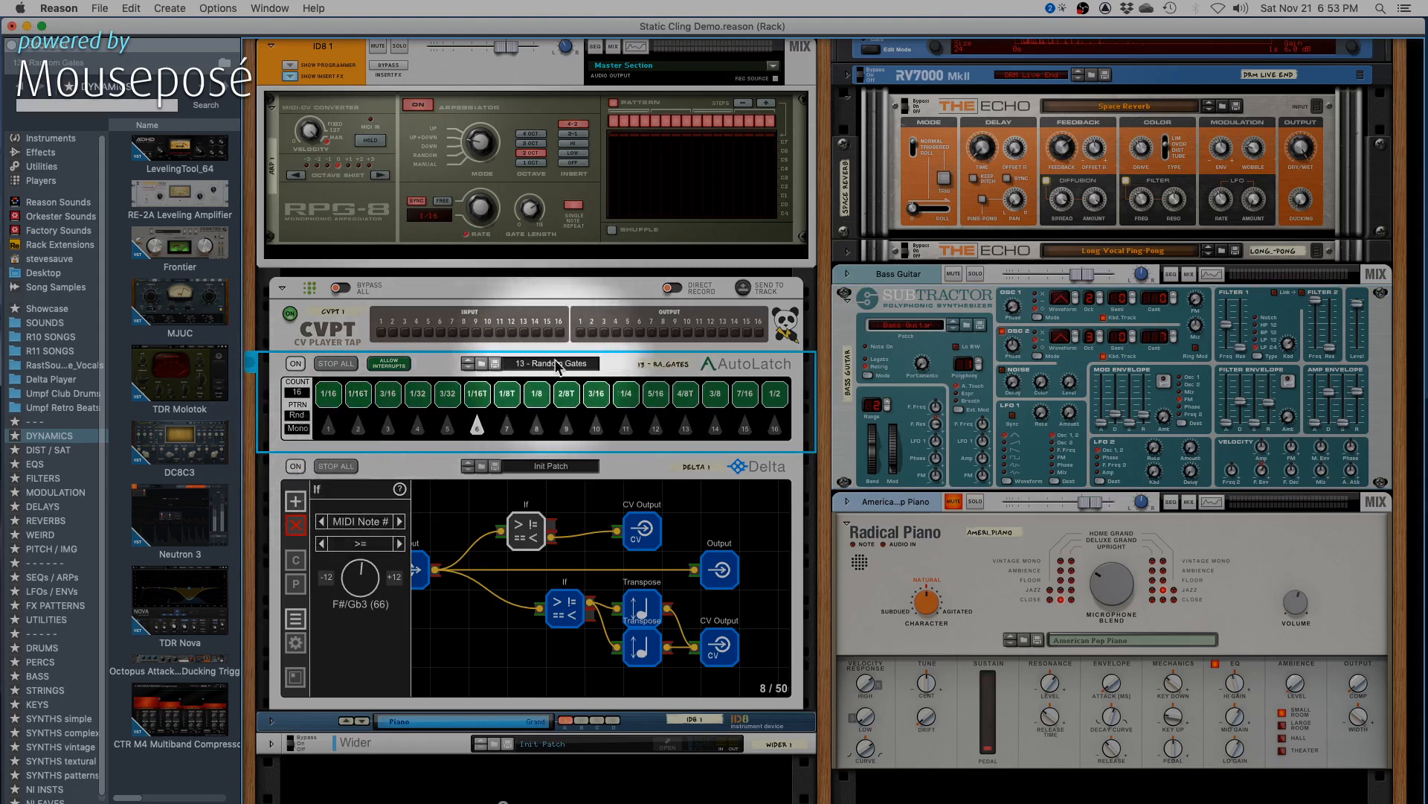
pyautogui.click(481, 363)
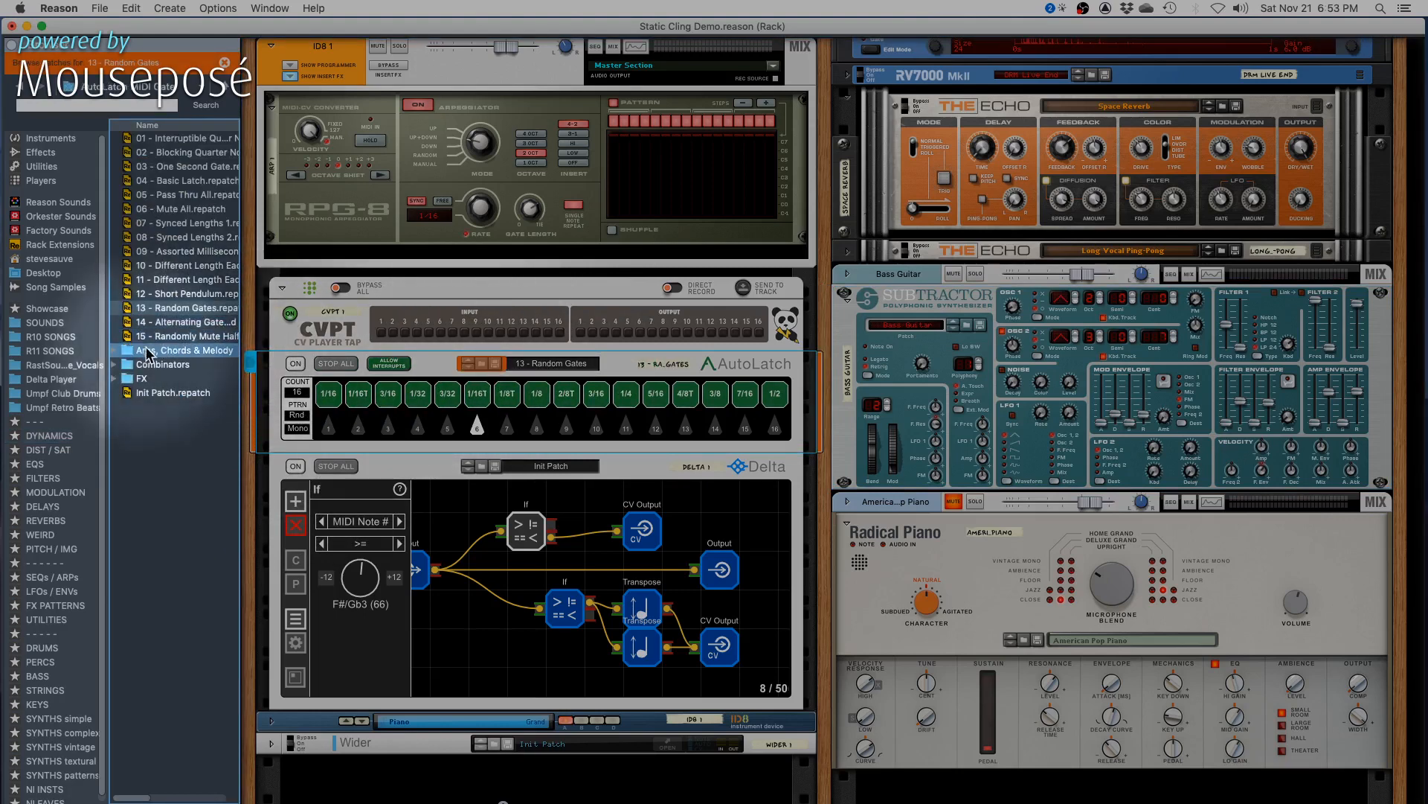
pyautogui.click(113, 350)
pyautogui.click(114, 350)
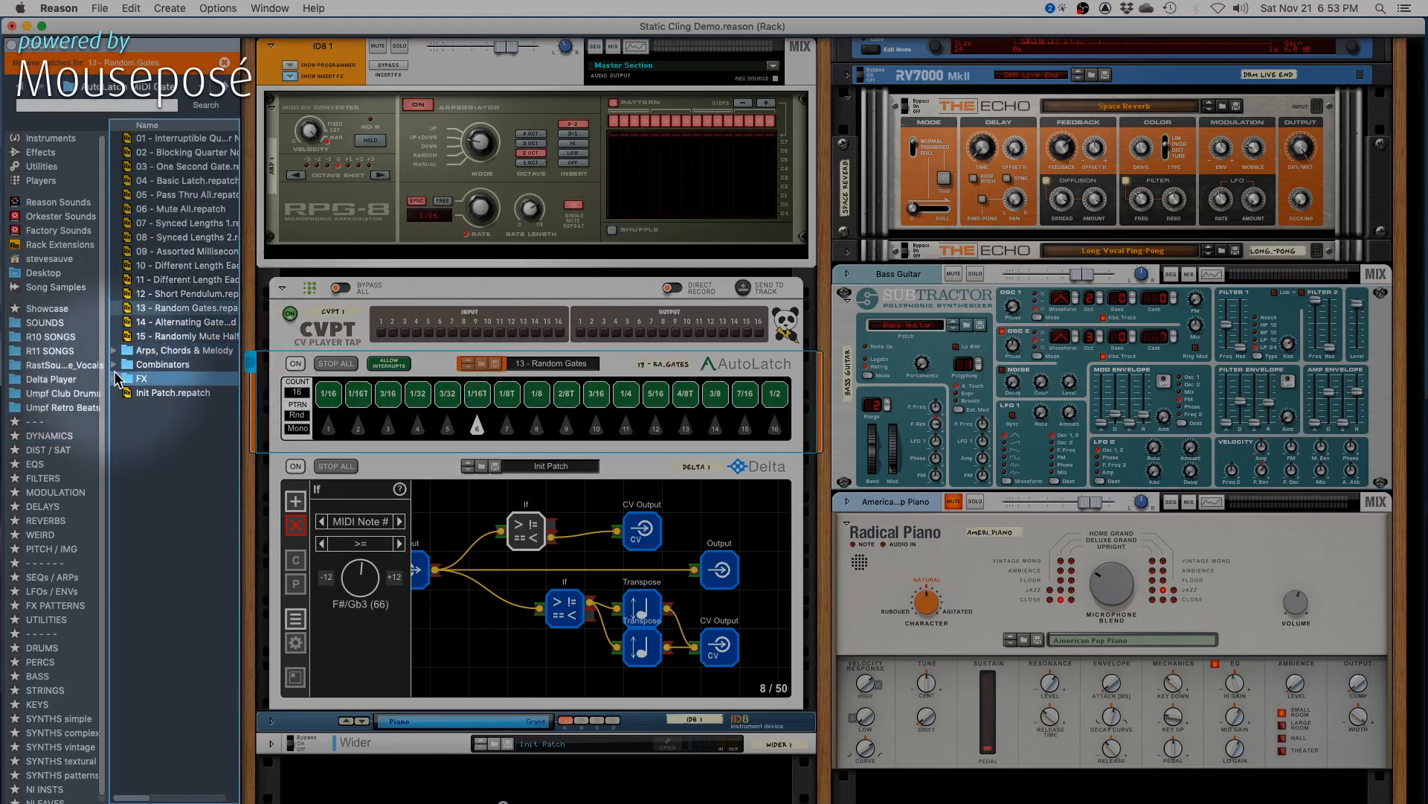
pyautogui.click(114, 365)
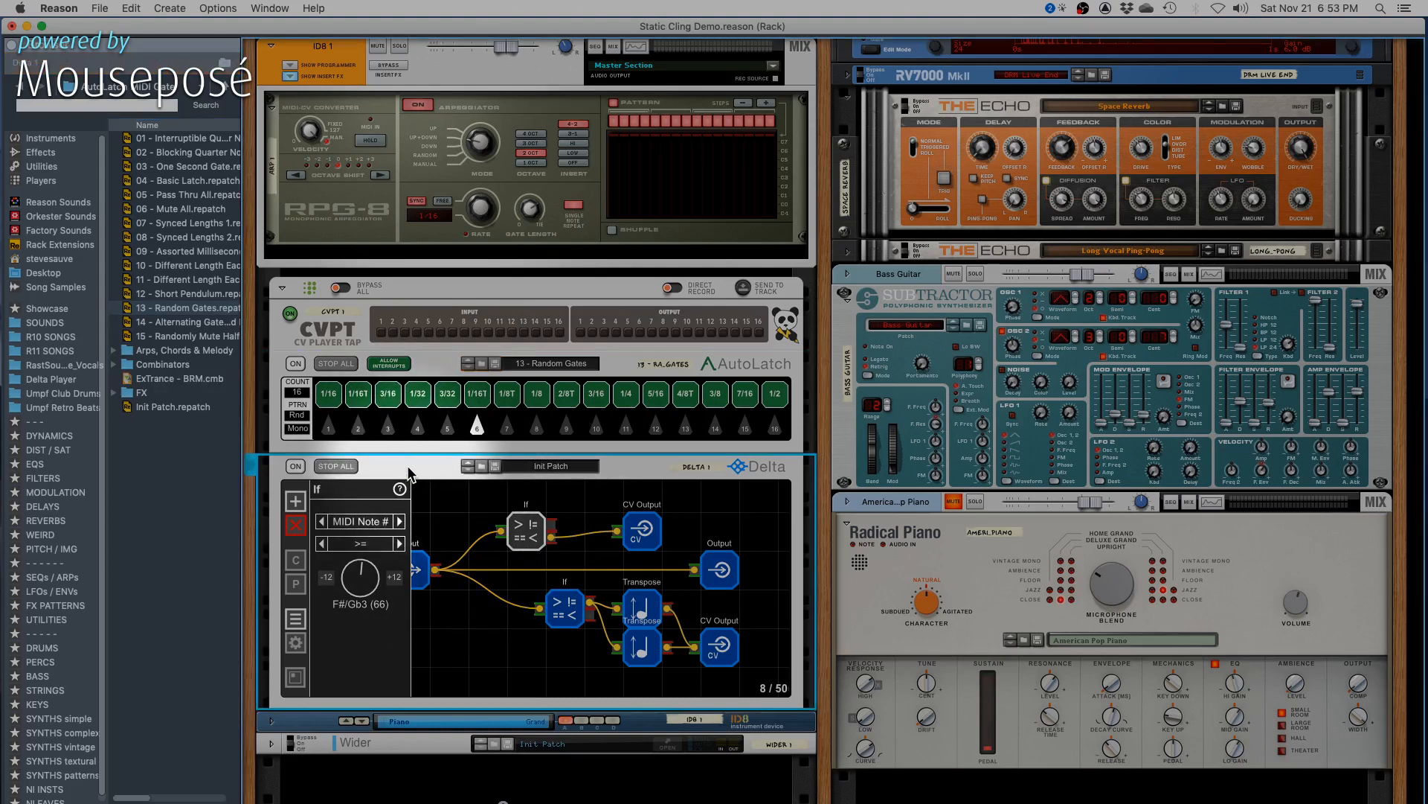
# - Set the upper If node's MIDI note threshold to E2 (52) and touch up the Subtractor's amp envelope release
pyautogui.click(534, 538)
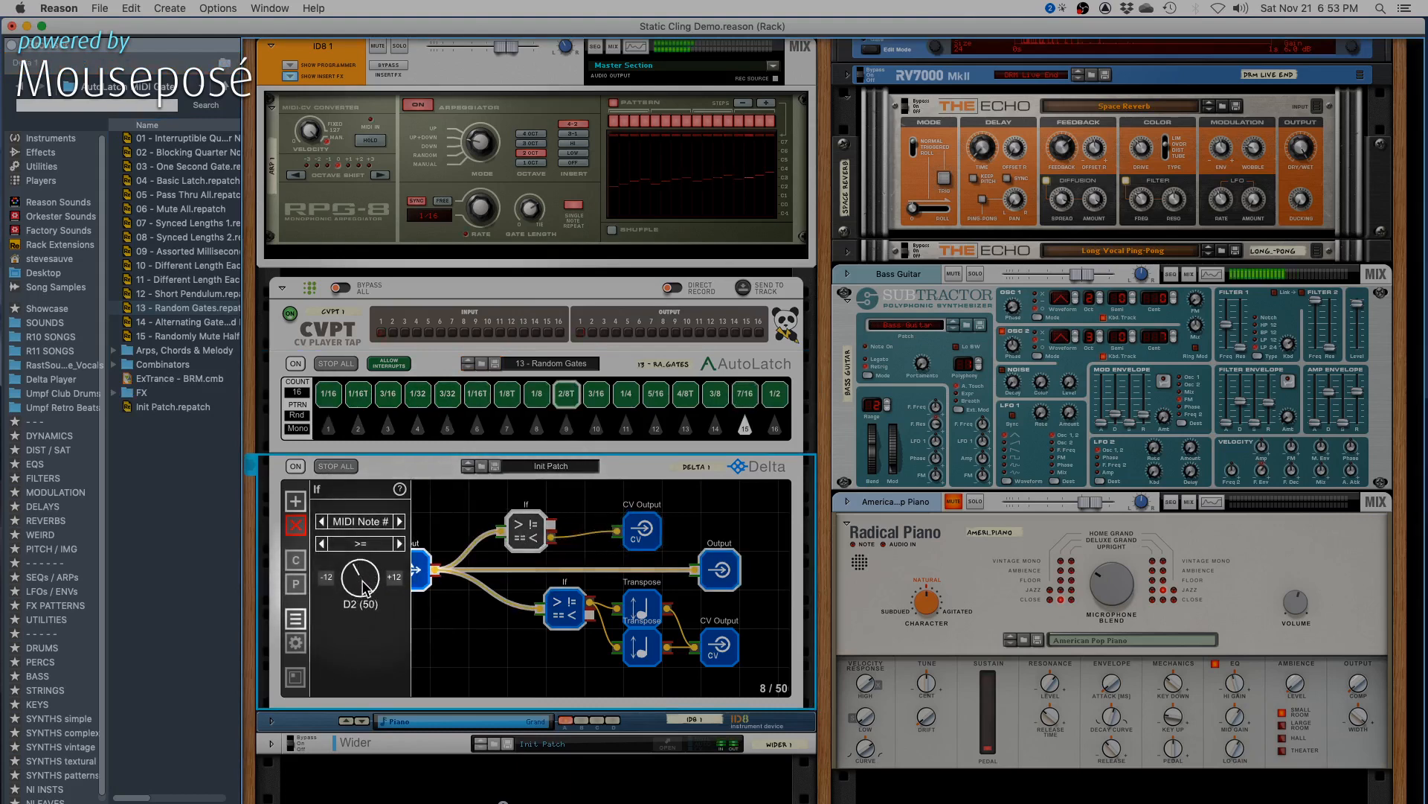
pyautogui.moveTo(364, 590); pyautogui.dragTo(365, 585)
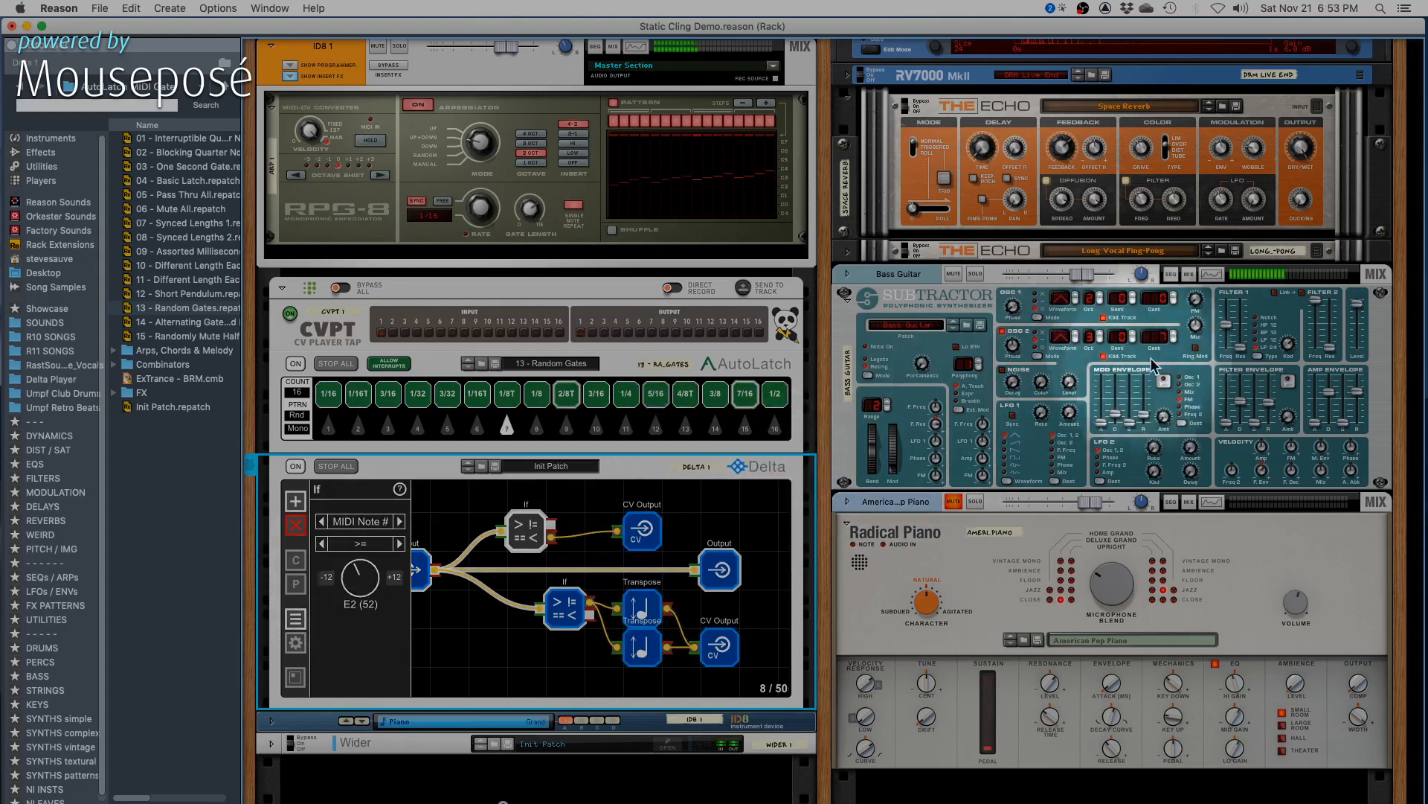
pyautogui.click(1358, 402)
pyautogui.moveTo(1359, 401); pyautogui.dragTo(1358, 402)
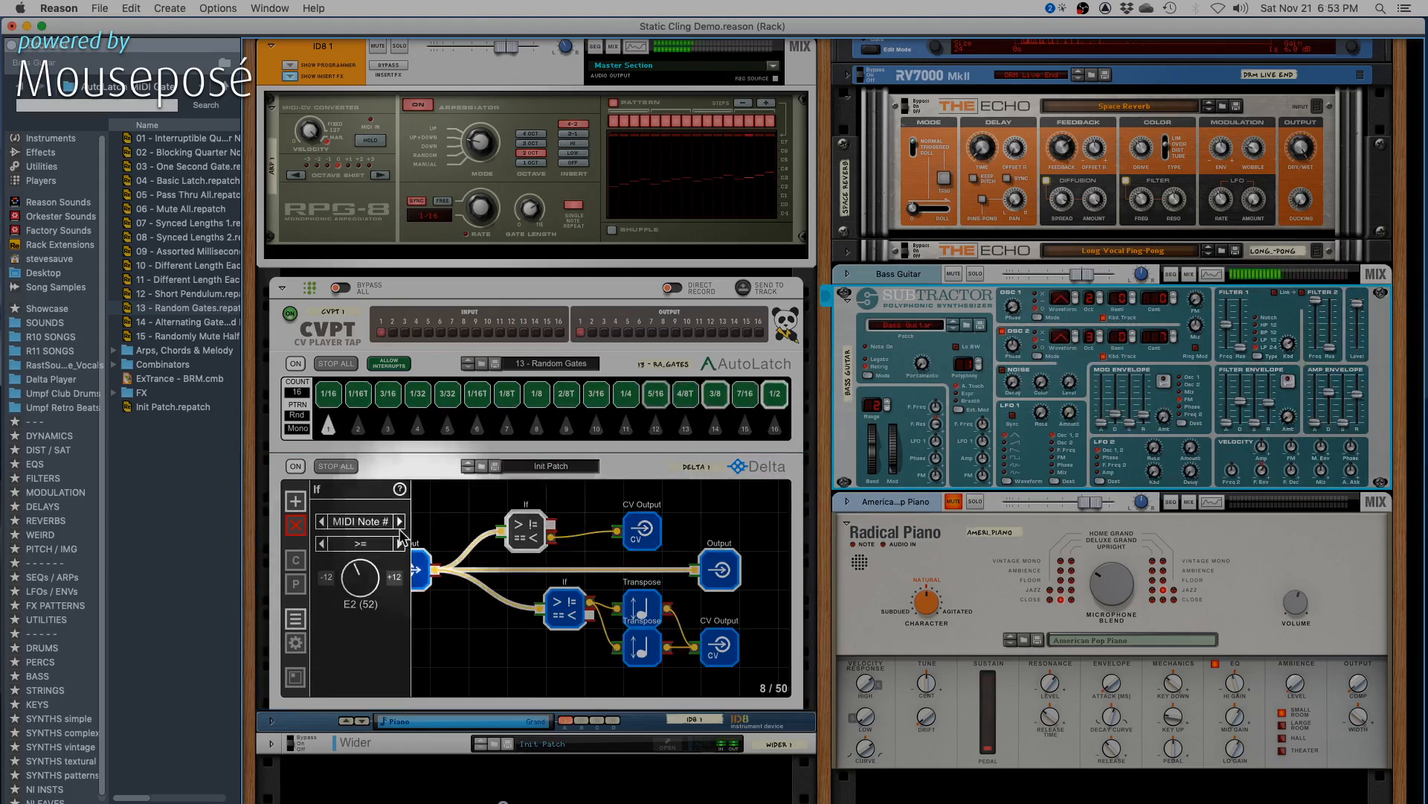
# - Set the upper If node's MIDI note threshold to D#/Eb2 (51) and deselect the node
pyautogui.click(356, 583)
pyautogui.moveTo(356, 582); pyautogui.dragTo(355, 584)
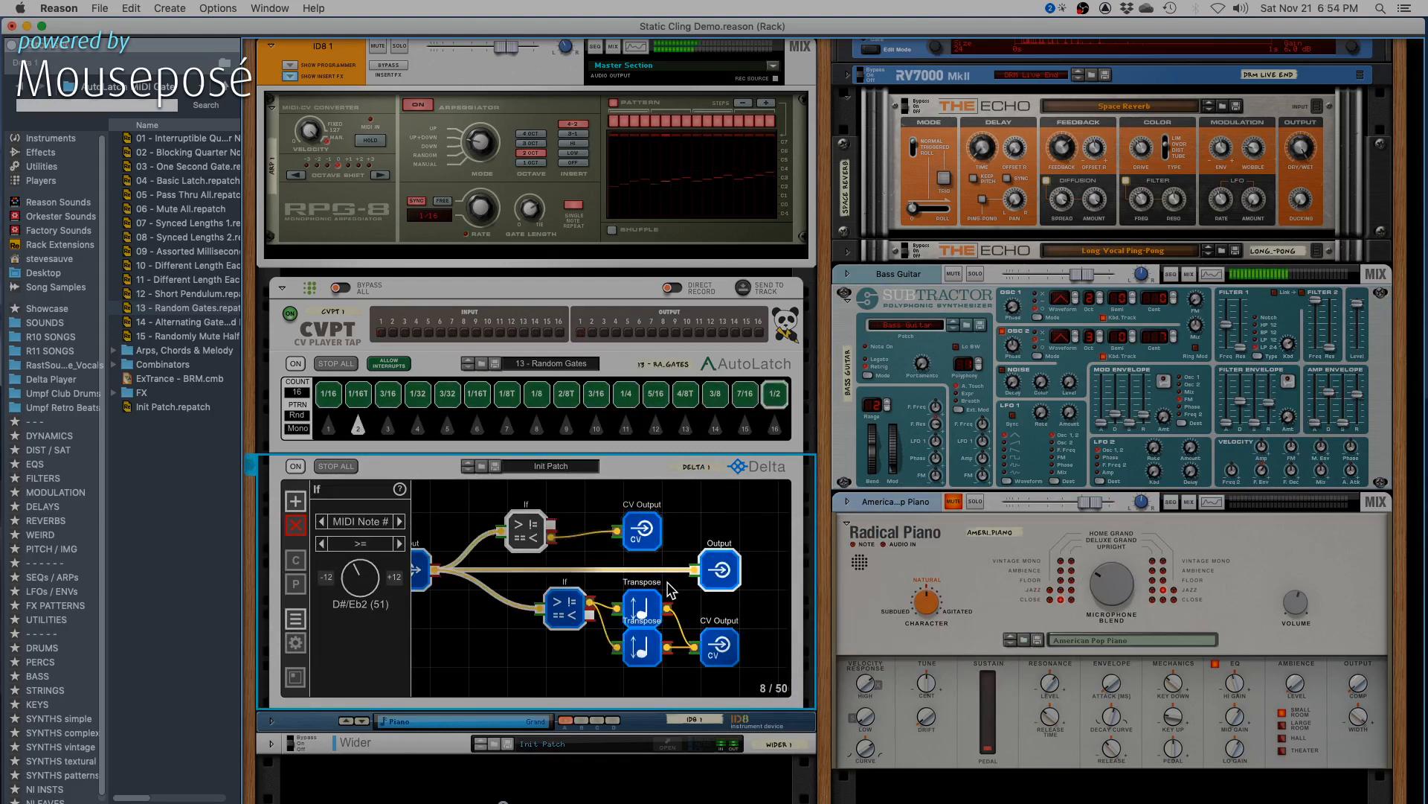
pyautogui.click(467, 635)
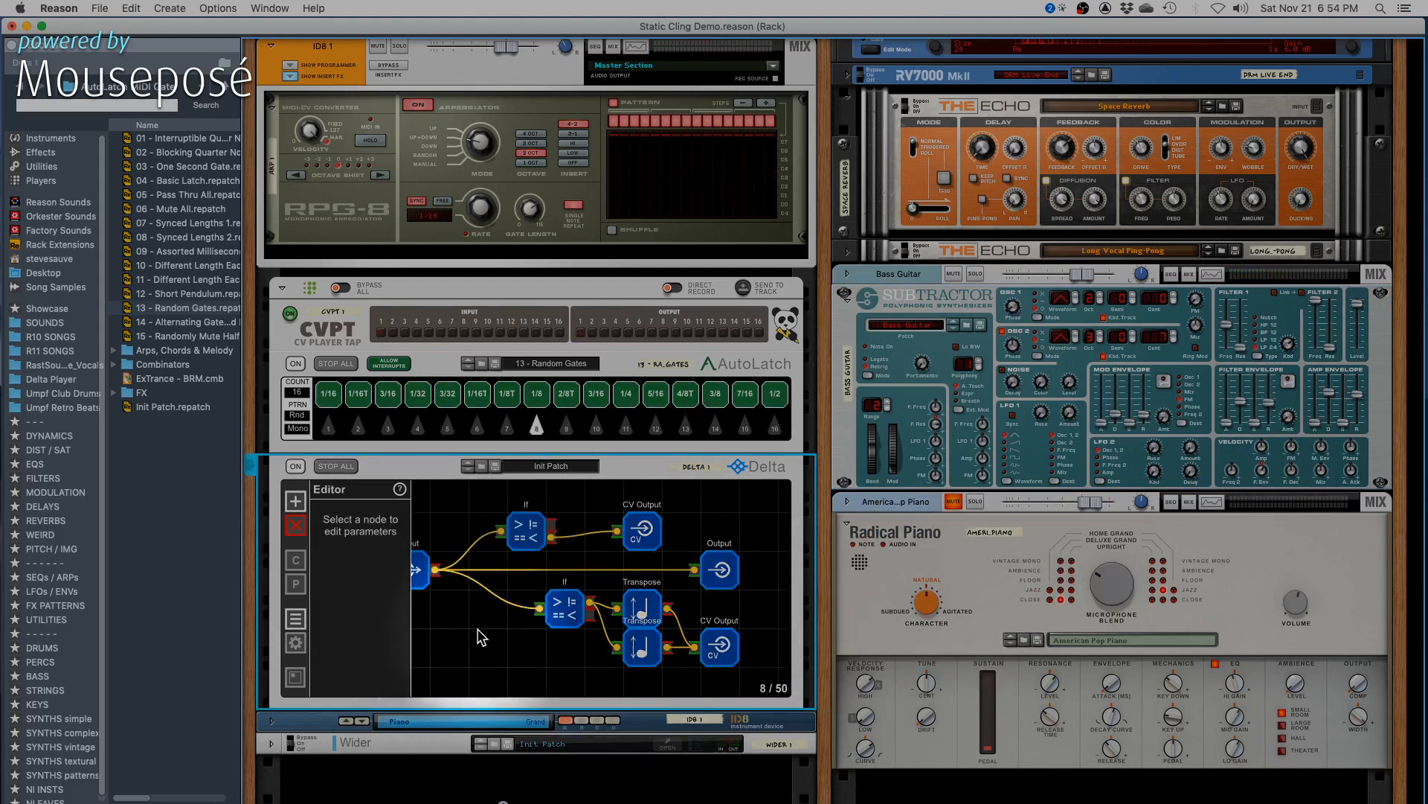
pyautogui.click(526, 530)
pyautogui.click(905, 347)
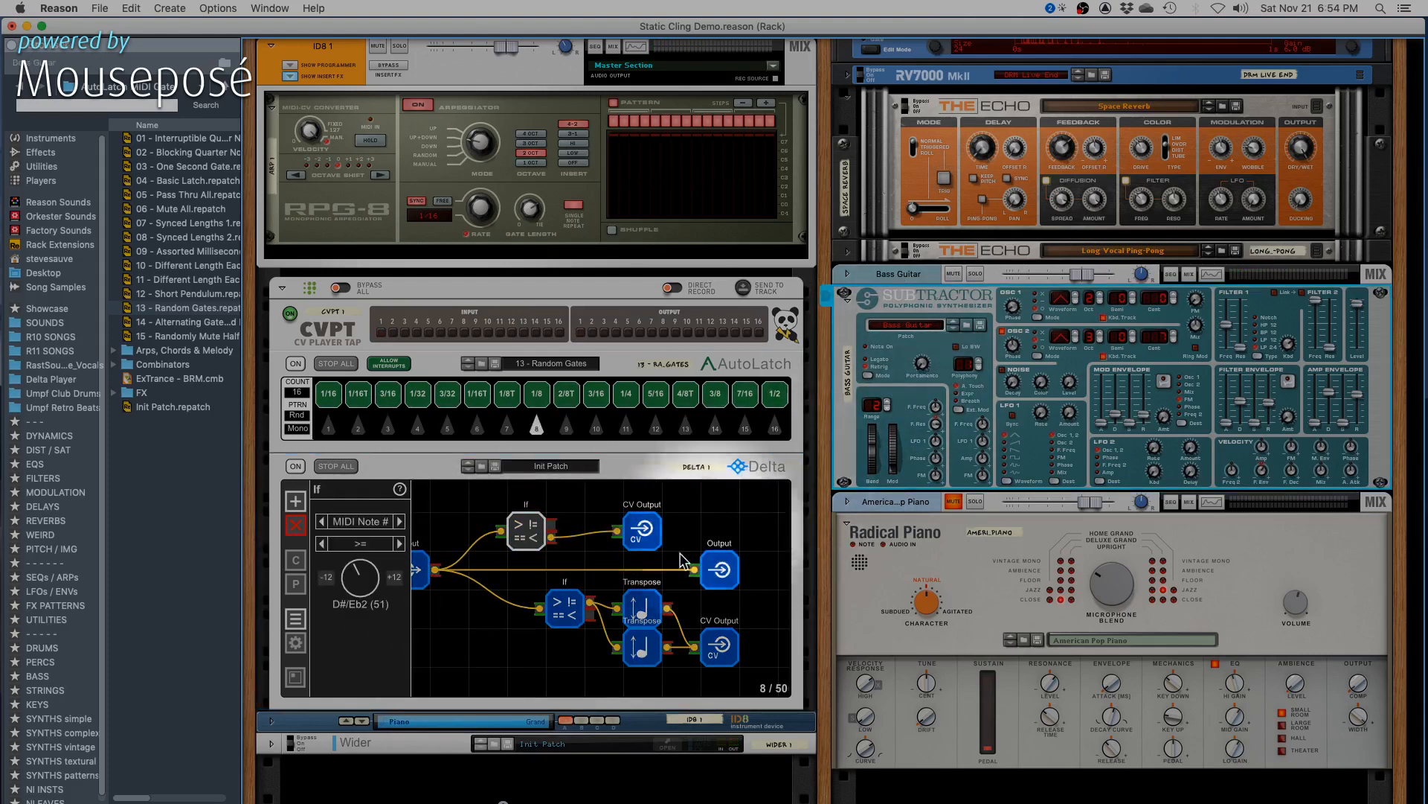
pyautogui.click(514, 648)
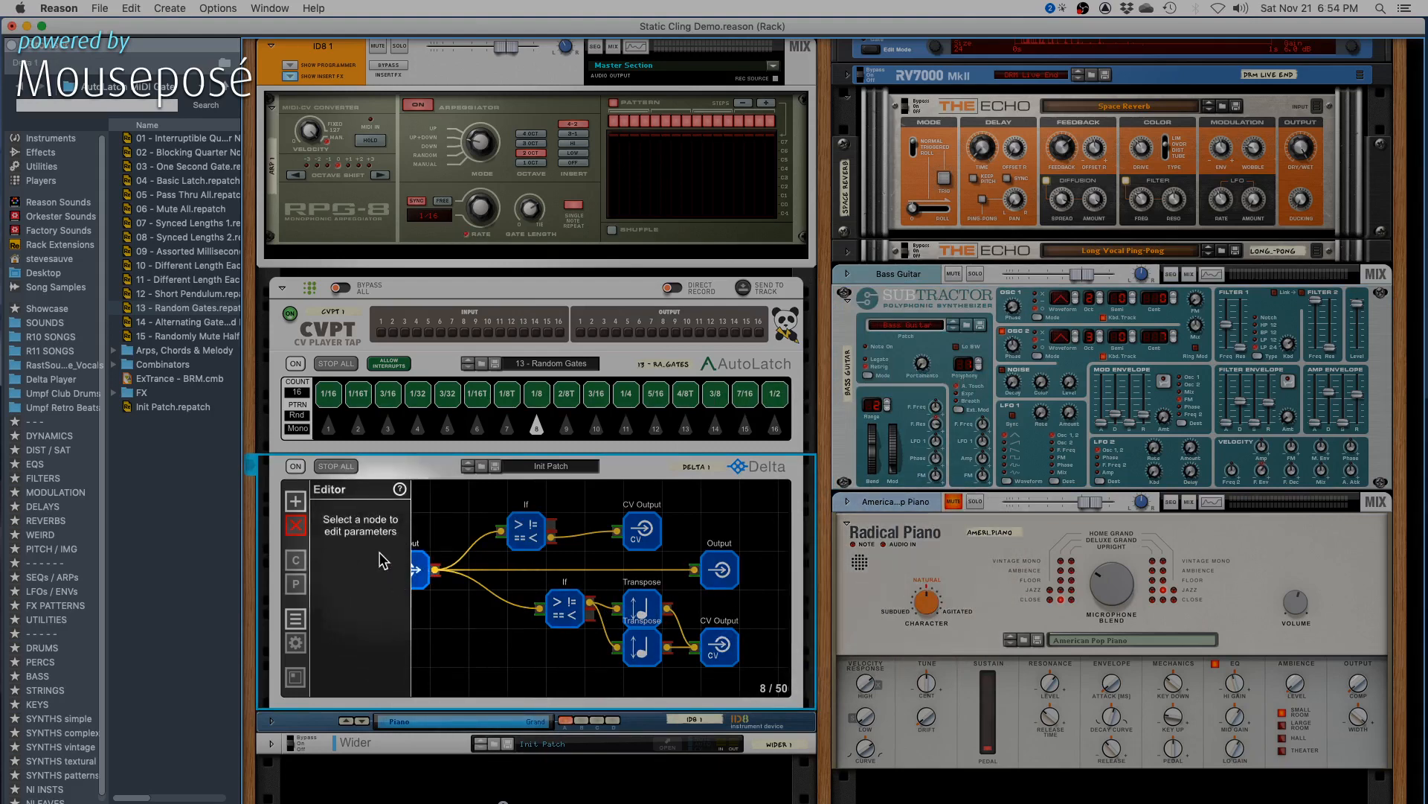
# - Bring Delta's Input node nearer and align the lower If node beneath the upper one, checking the lower CV Output node's channel
pyautogui.moveTo(422, 577); pyautogui.dragTo(449, 575)
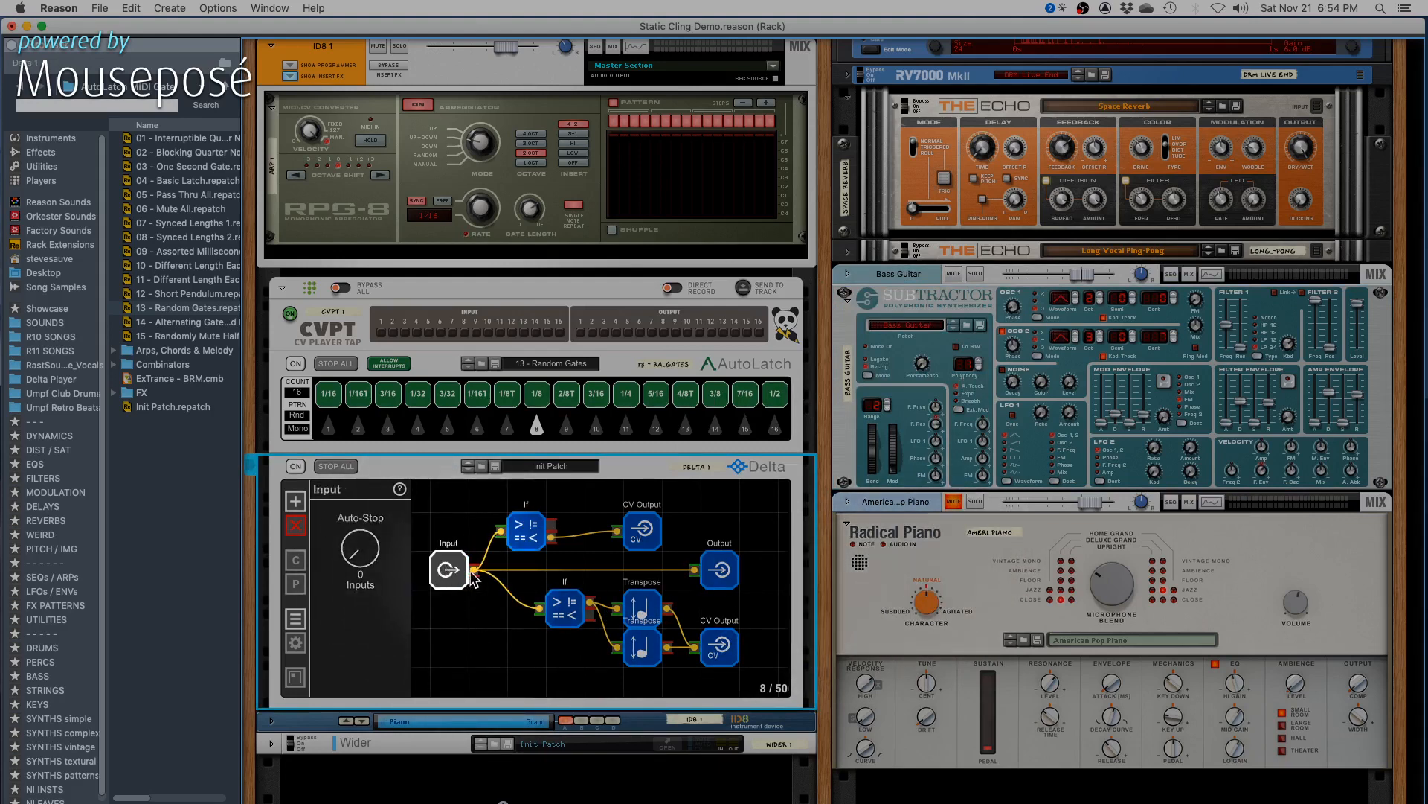
pyautogui.click(570, 617)
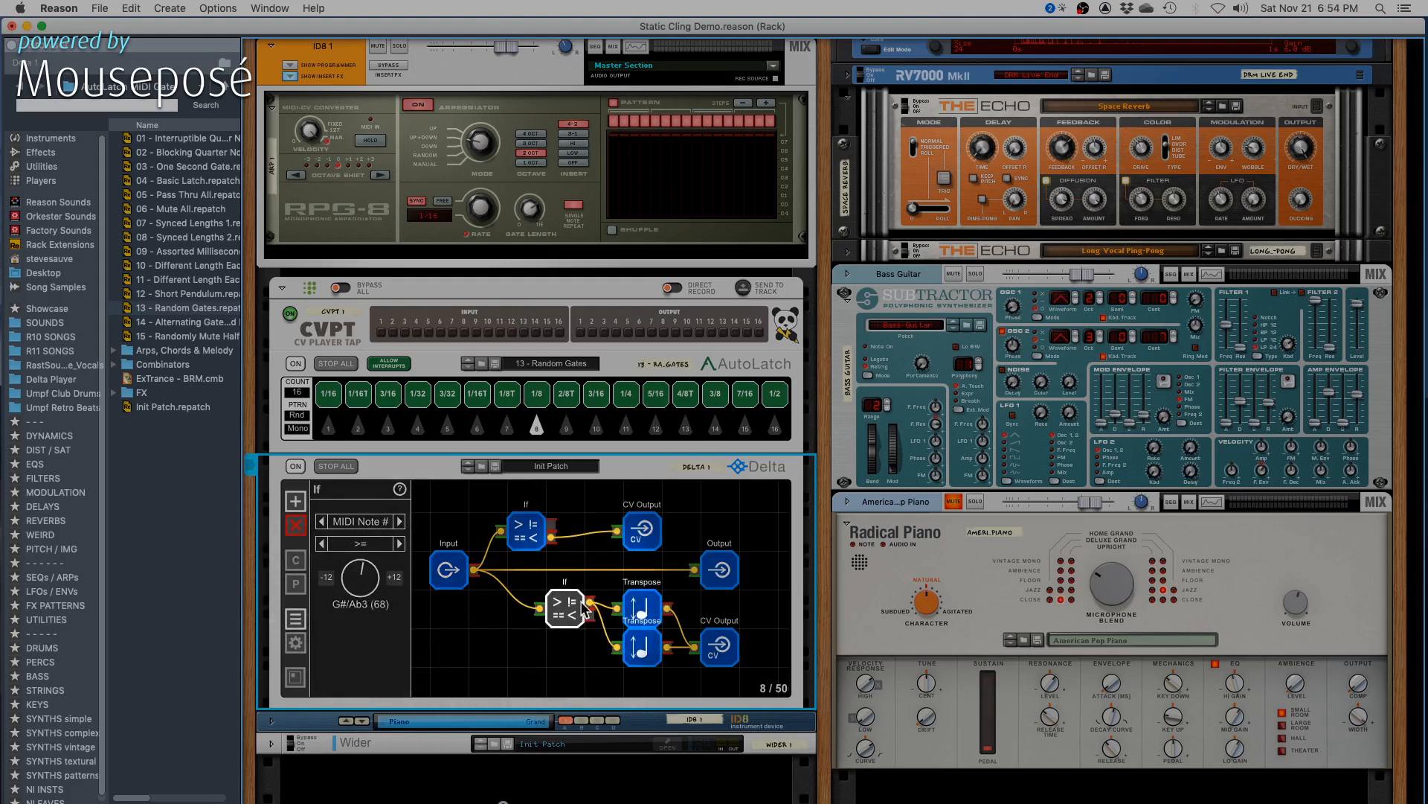
pyautogui.moveTo(548, 606); pyautogui.dragTo(551, 604)
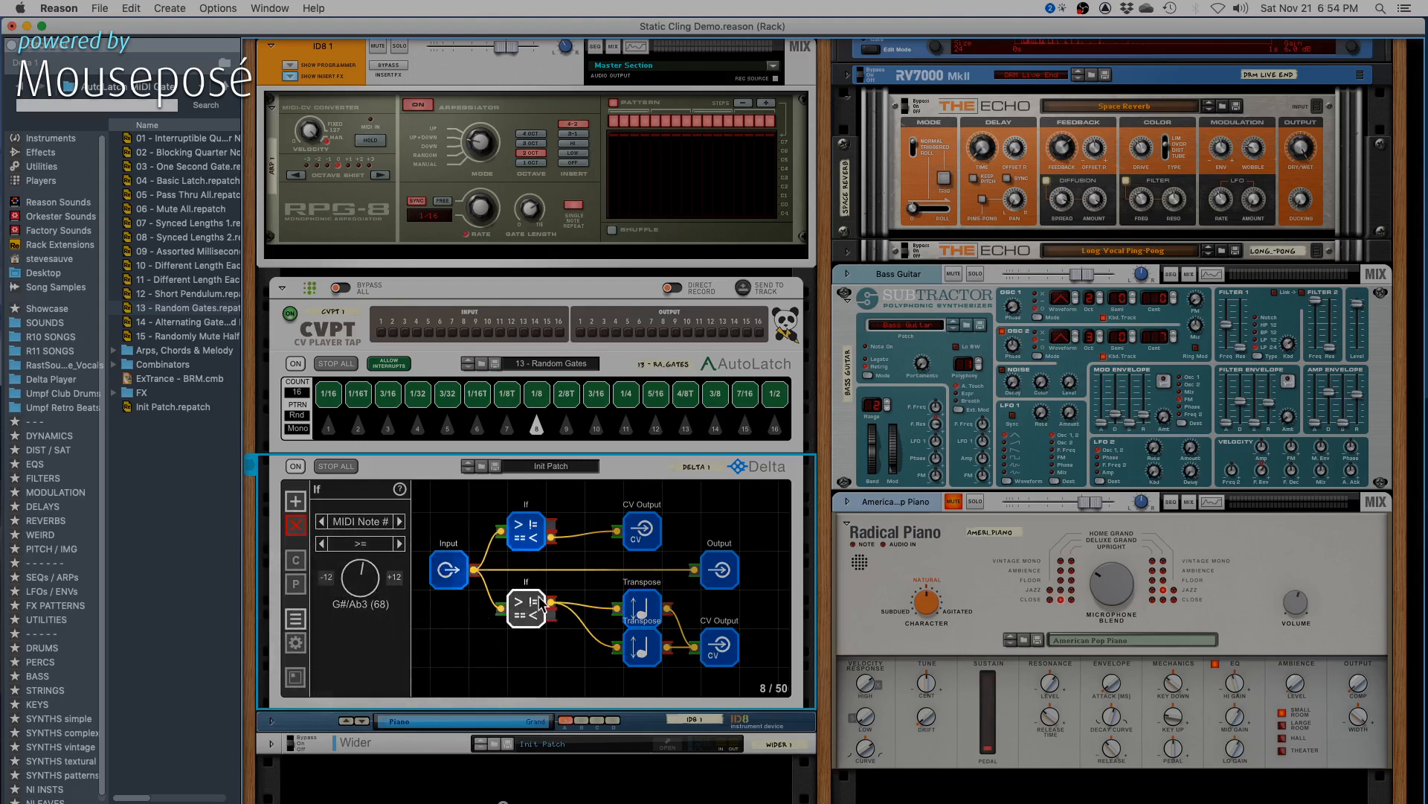
pyautogui.click(725, 646)
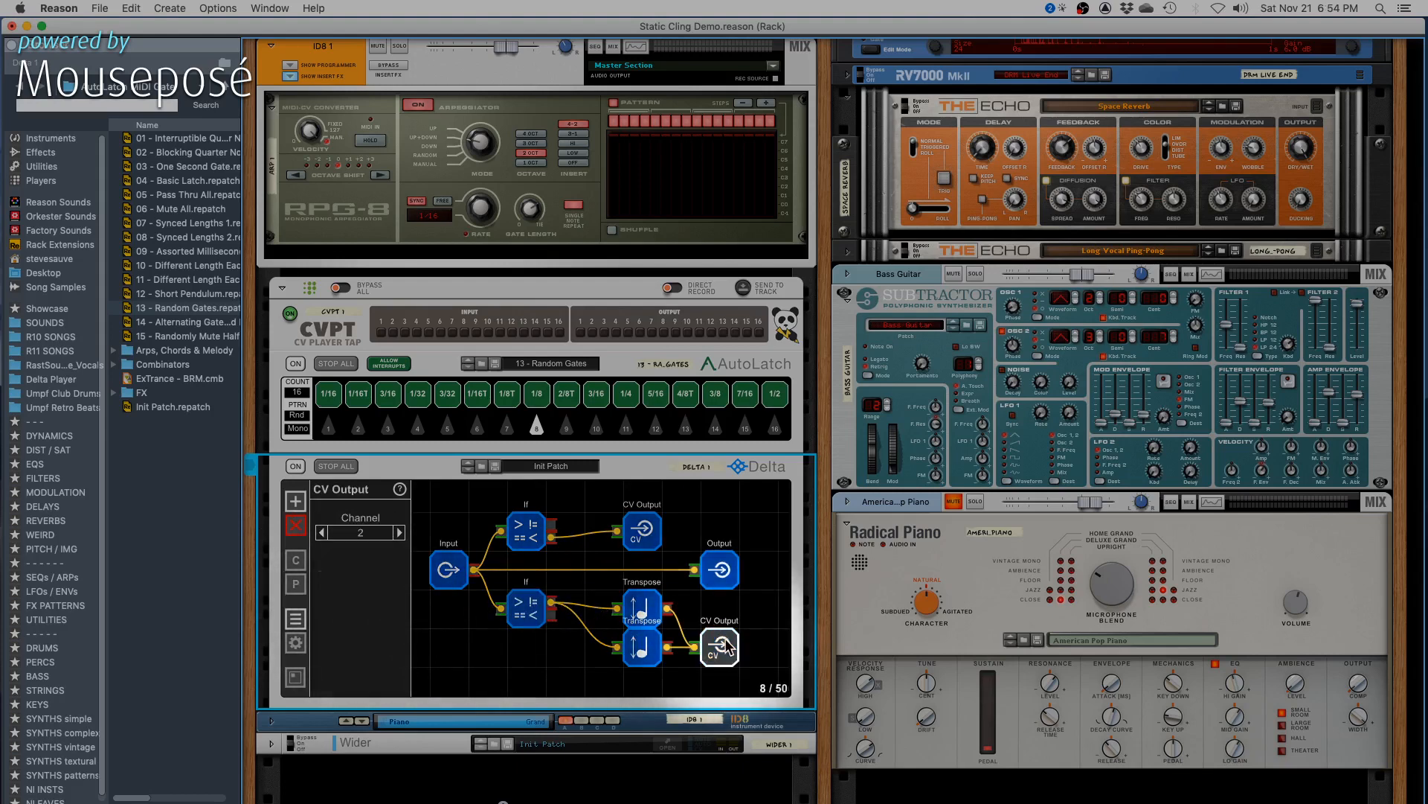
# - Inspect the cabling from Delta's CV outputs to the Subtractor and Radical Piano on the back of the rack
pyautogui.press('Tab')
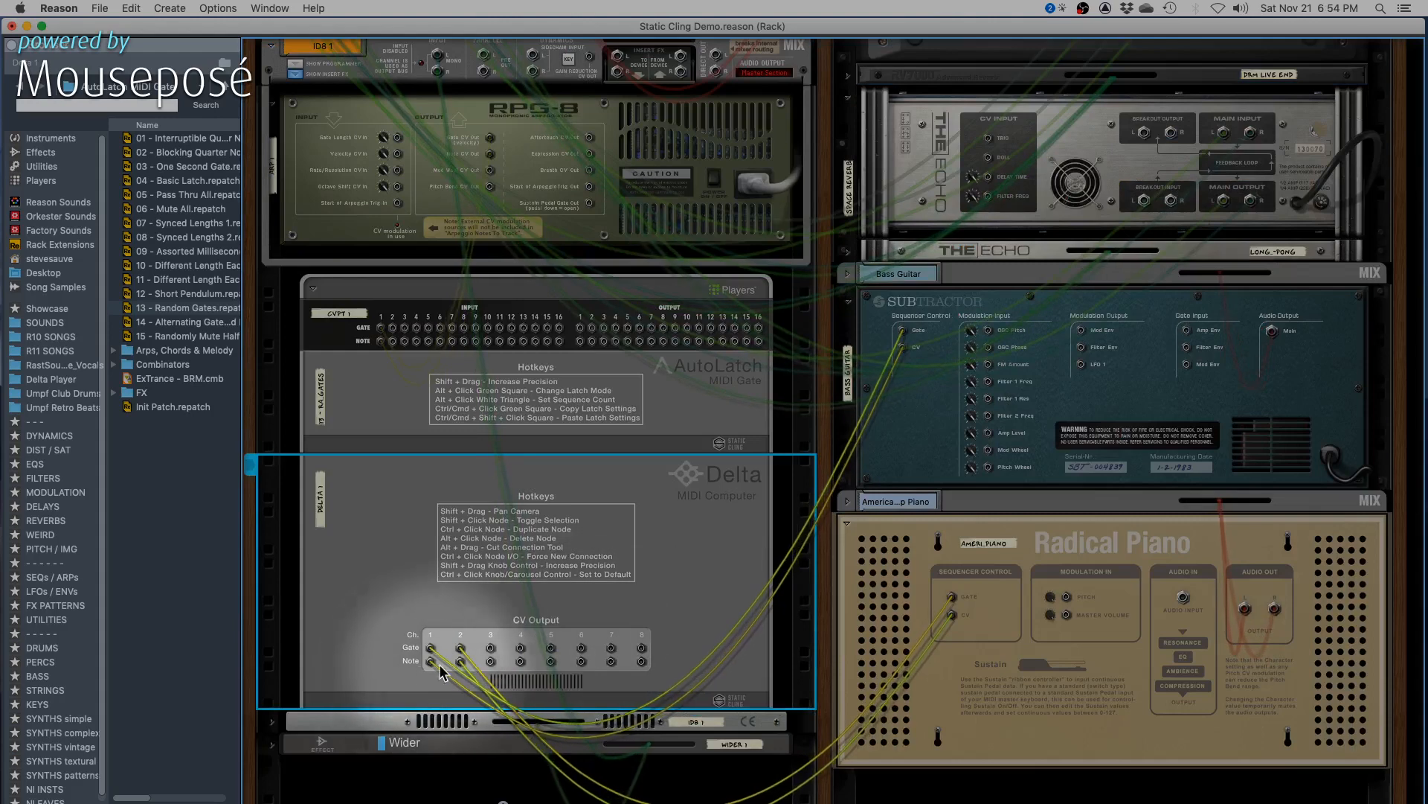
pyautogui.click(1031, 622)
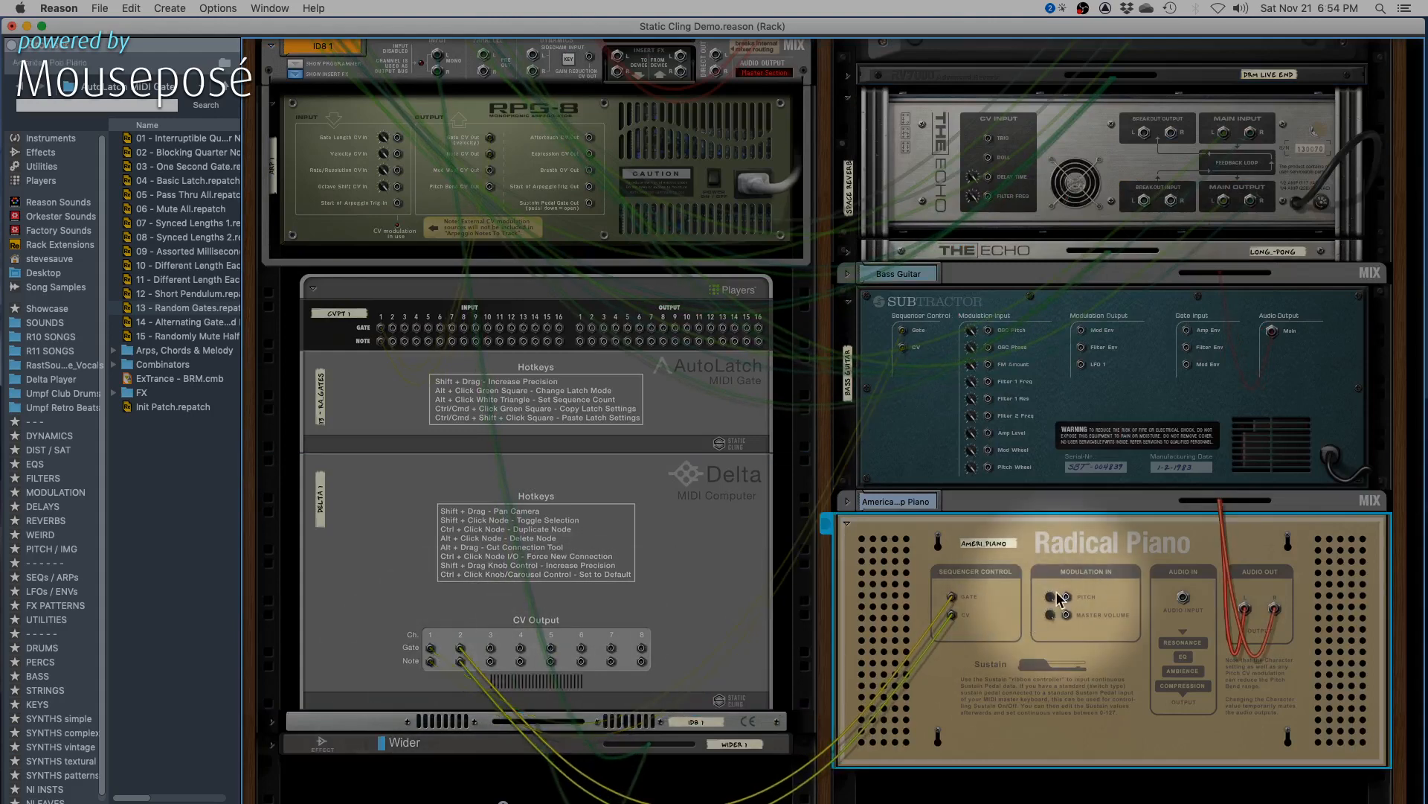
pyautogui.press('Tab')
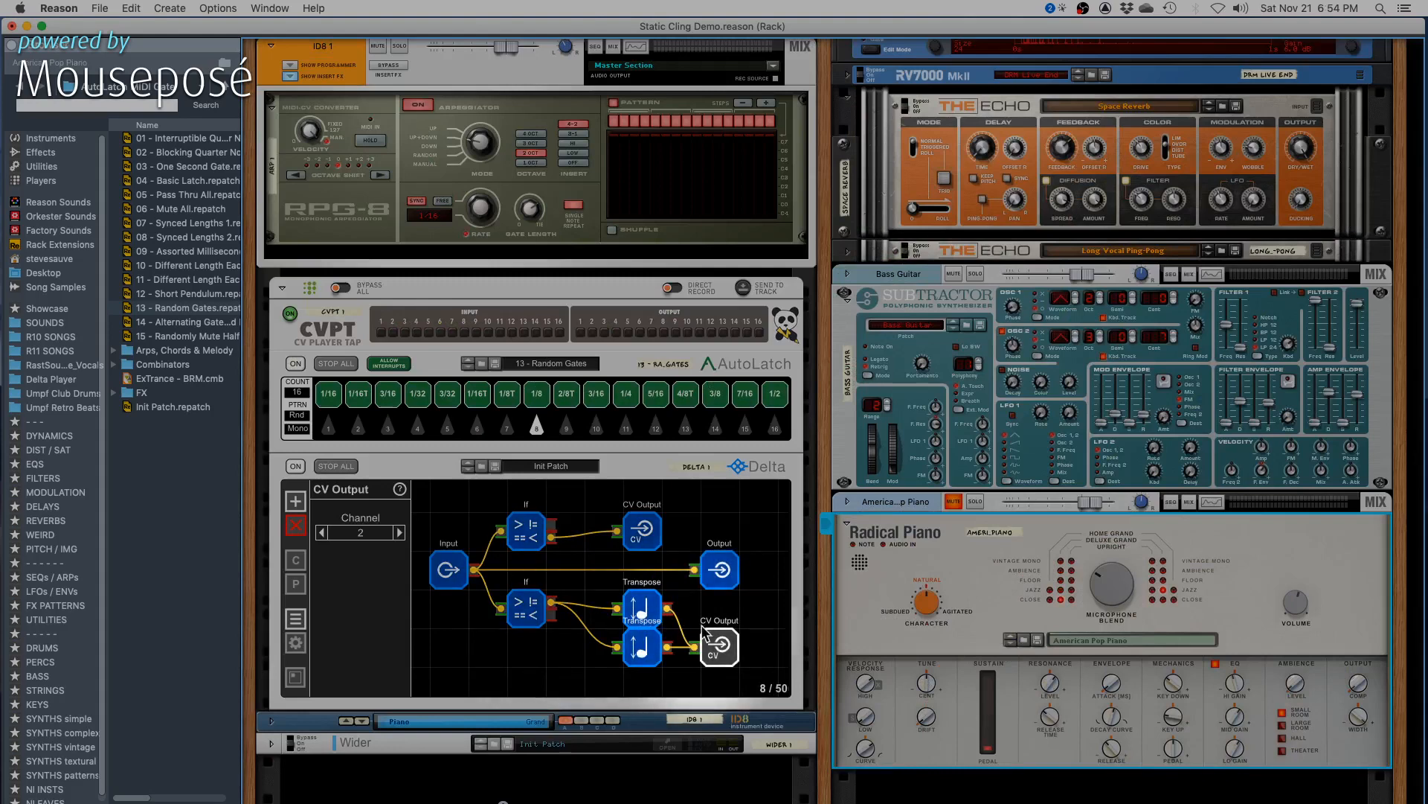
# - Review Delta's lower If node, the Output node, the upper Transpose node and the lower CV Output node's channel
pyautogui.click(530, 611)
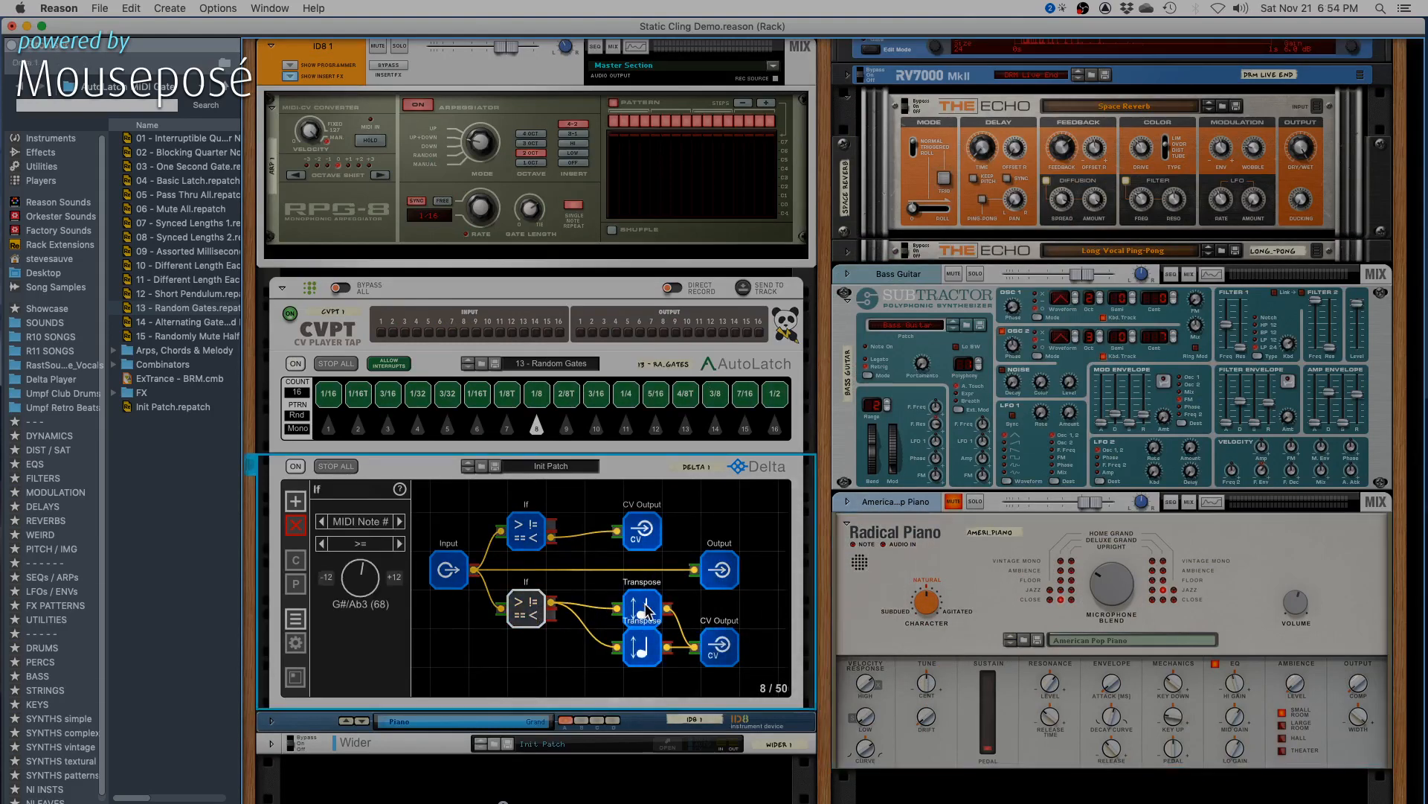
pyautogui.click(642, 529)
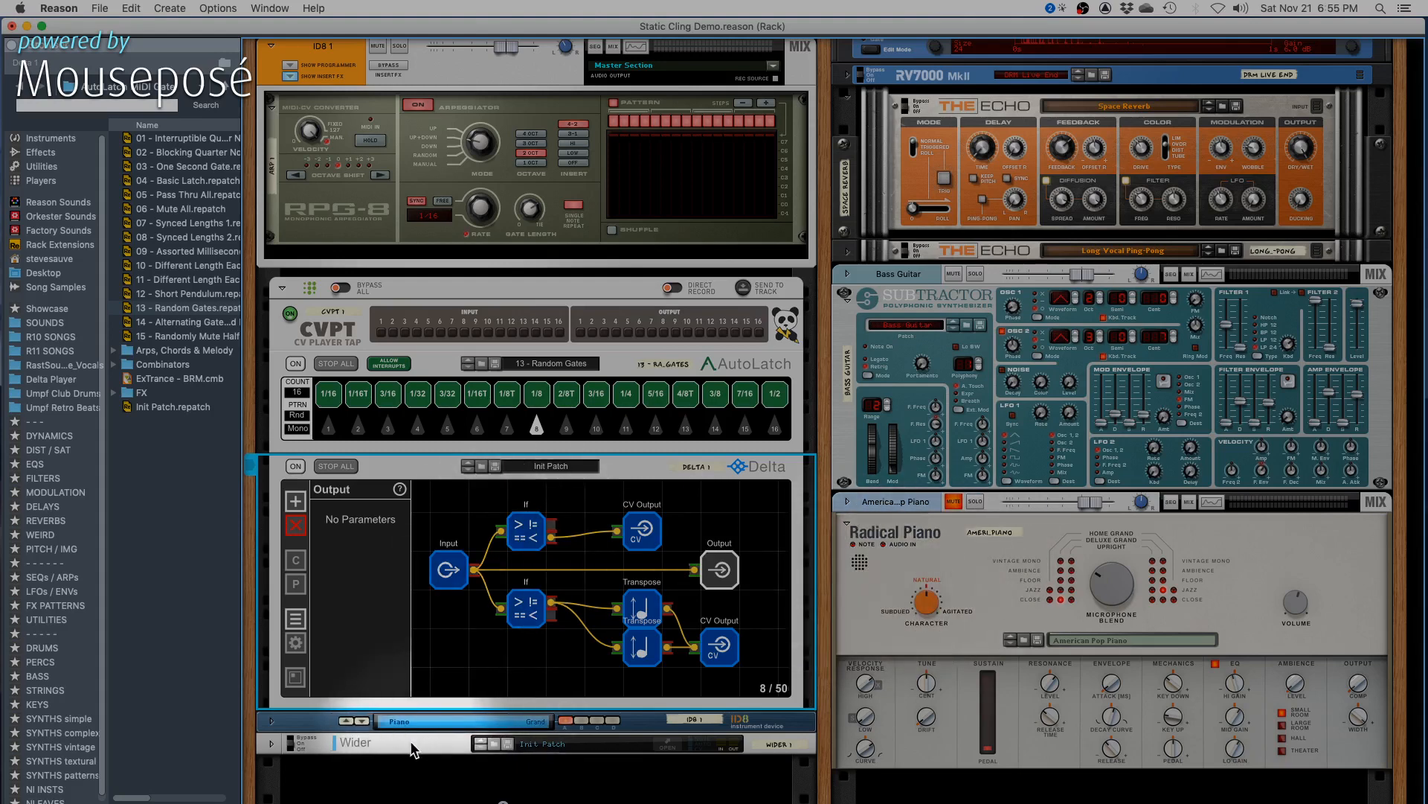
pyautogui.click(925, 547)
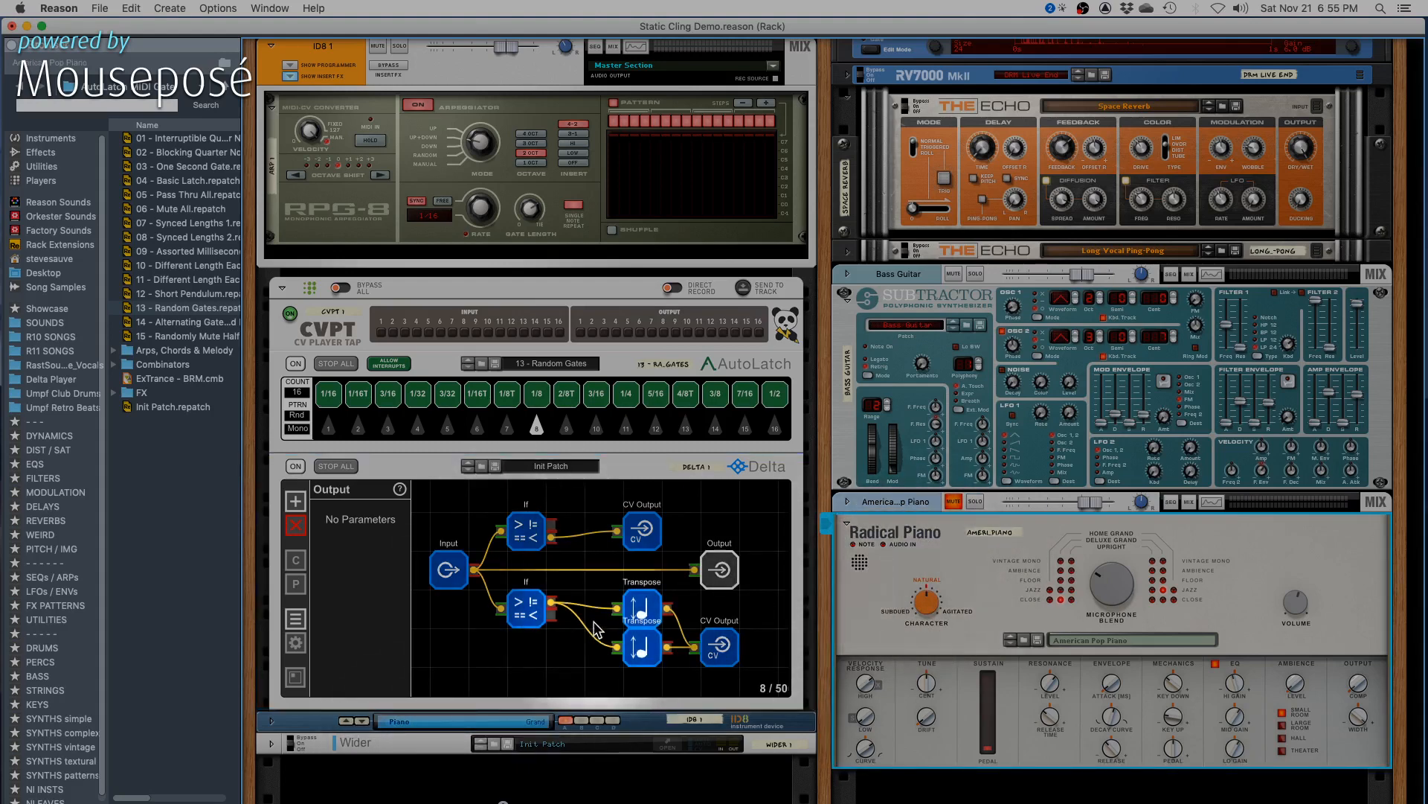
pyautogui.click(644, 607)
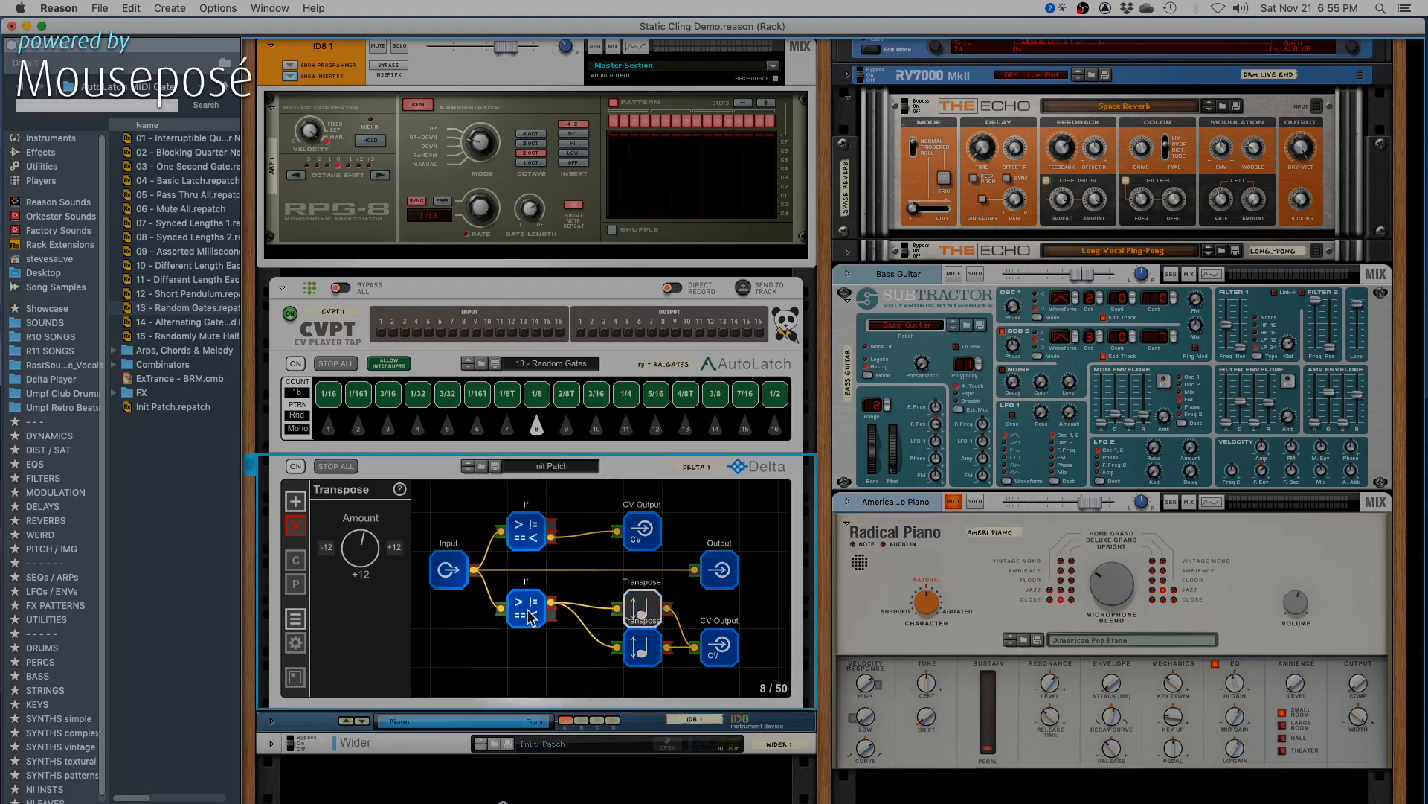
pyautogui.click(719, 646)
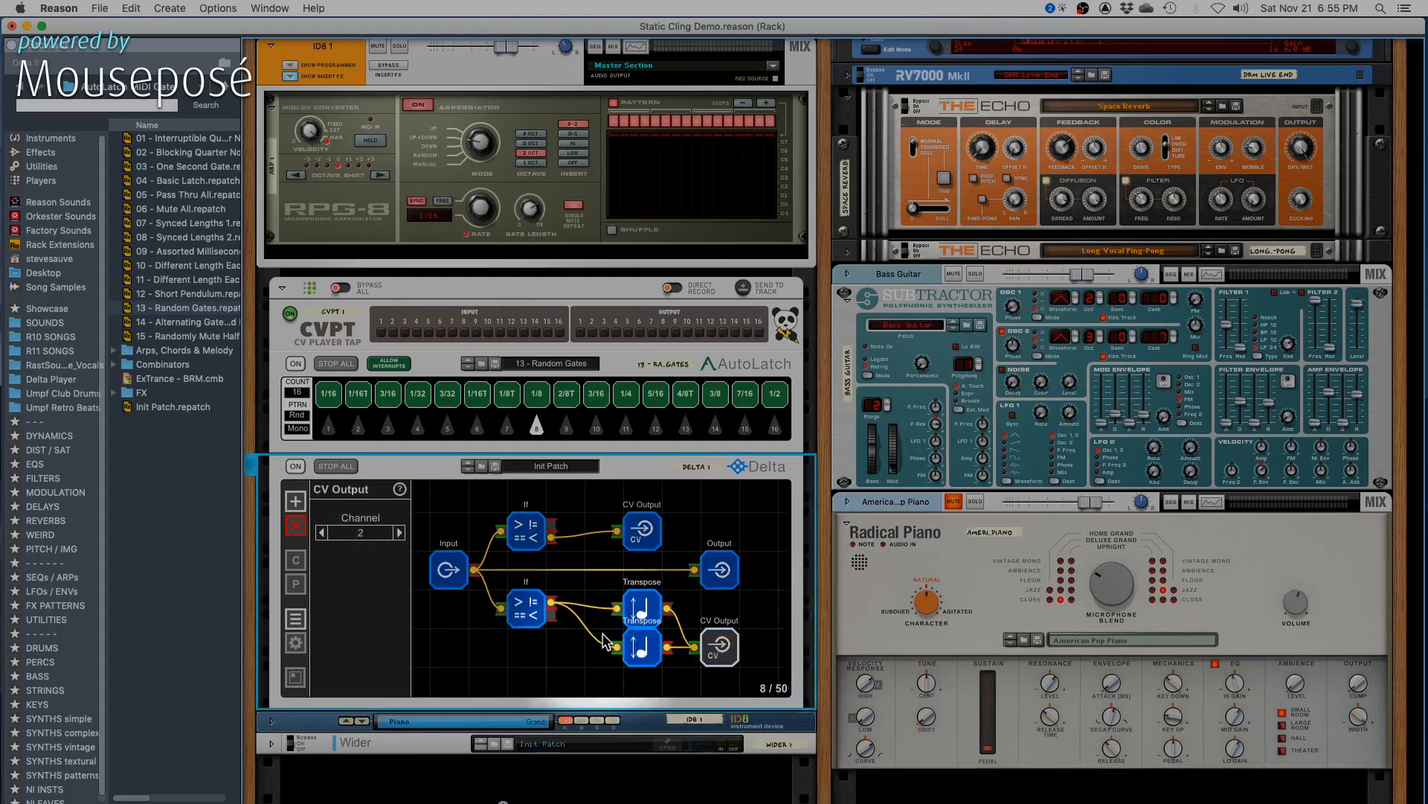
# - Try an amount of +24 on Delta's upper Transpose node and return it to +12
pyautogui.click(641, 609)
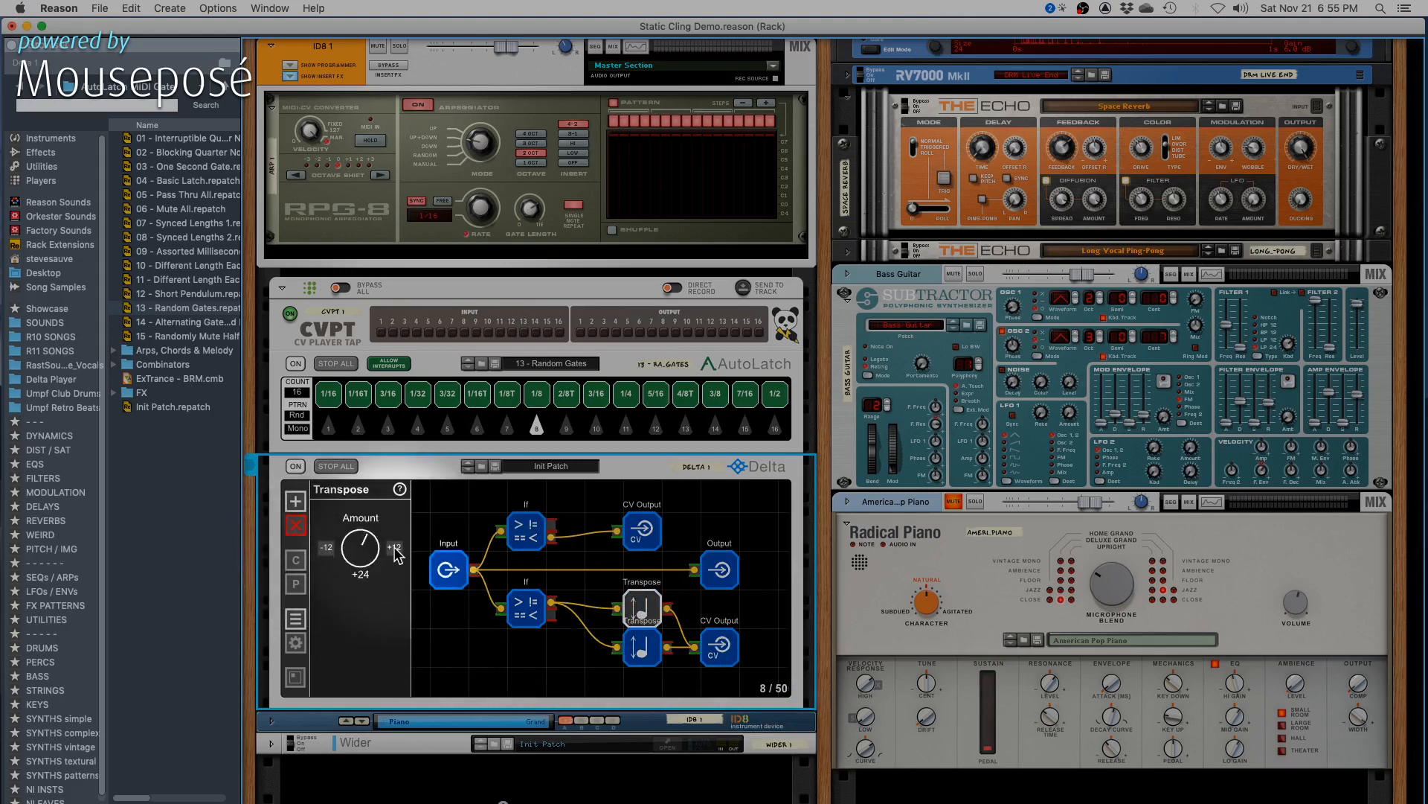
pyautogui.click(330, 549)
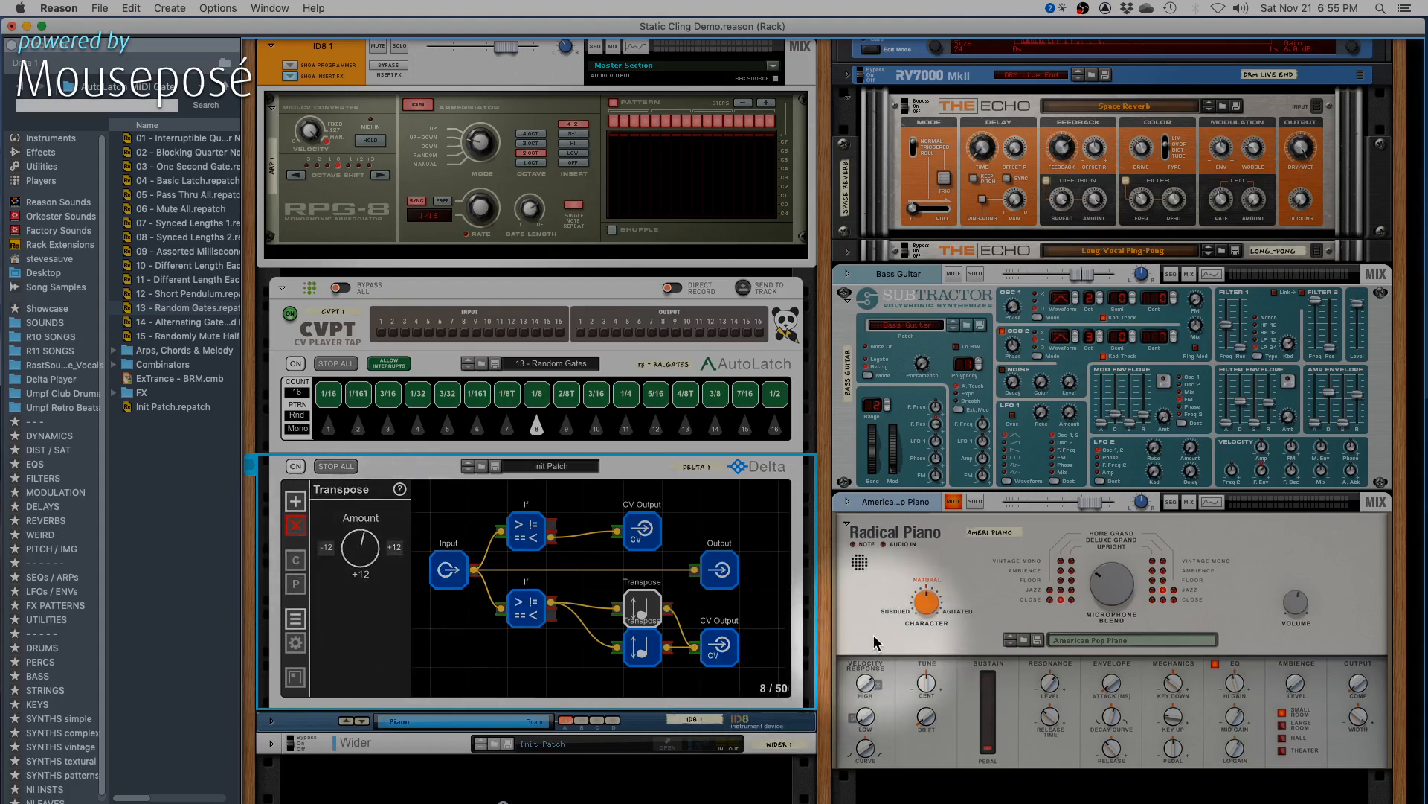
pyautogui.click(874, 565)
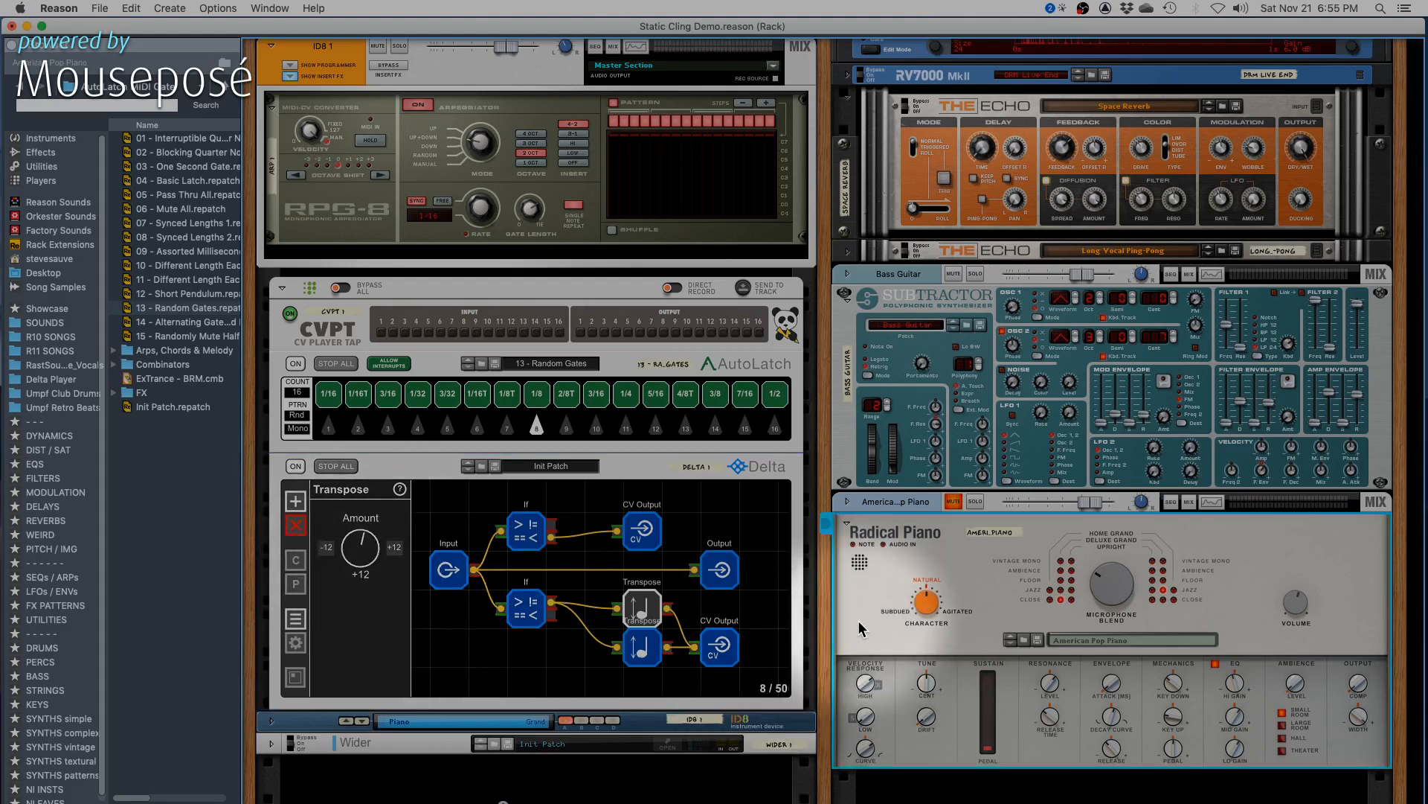
# - Check the lower Transpose node's amount and unmute the American Pop Piano channel
pyautogui.click(643, 649)
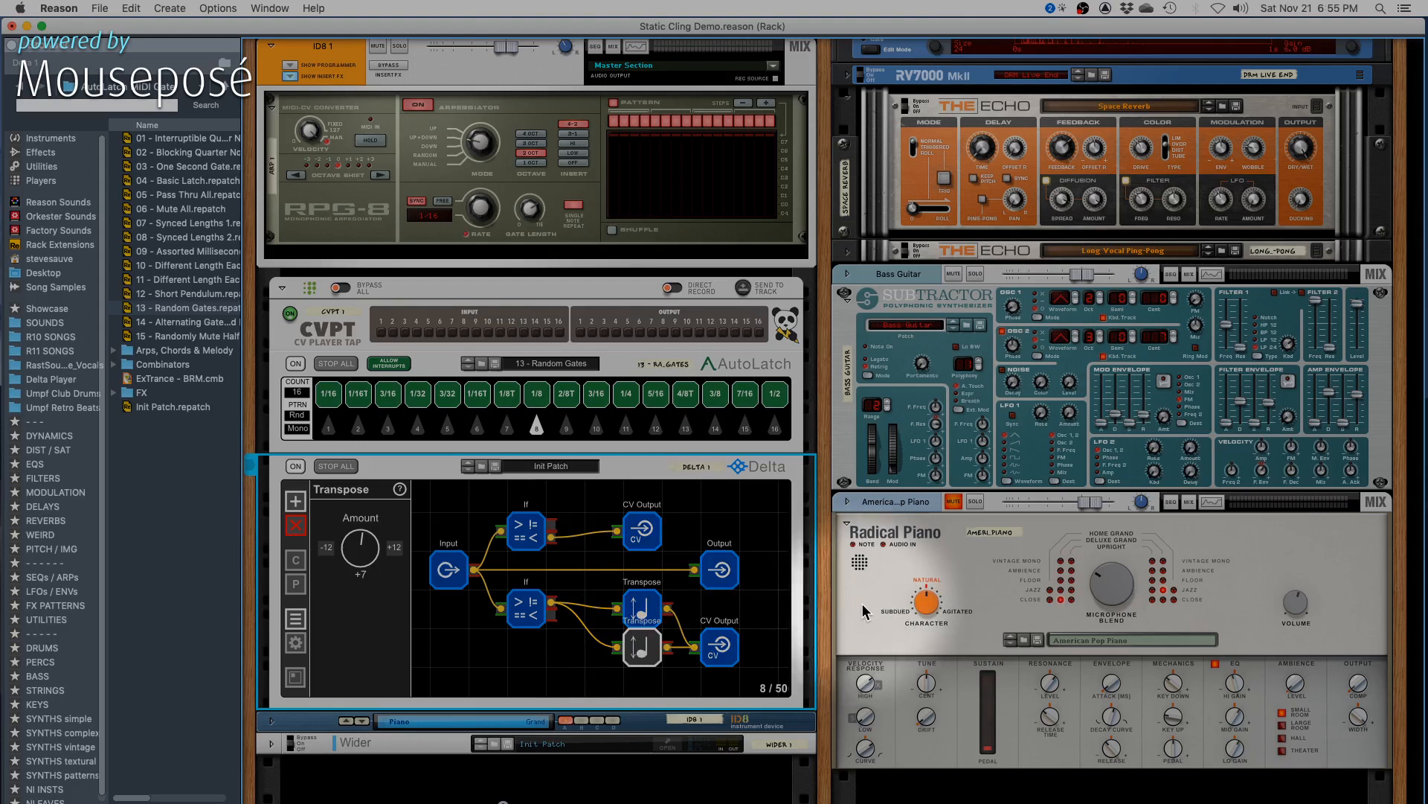
pyautogui.click(955, 502)
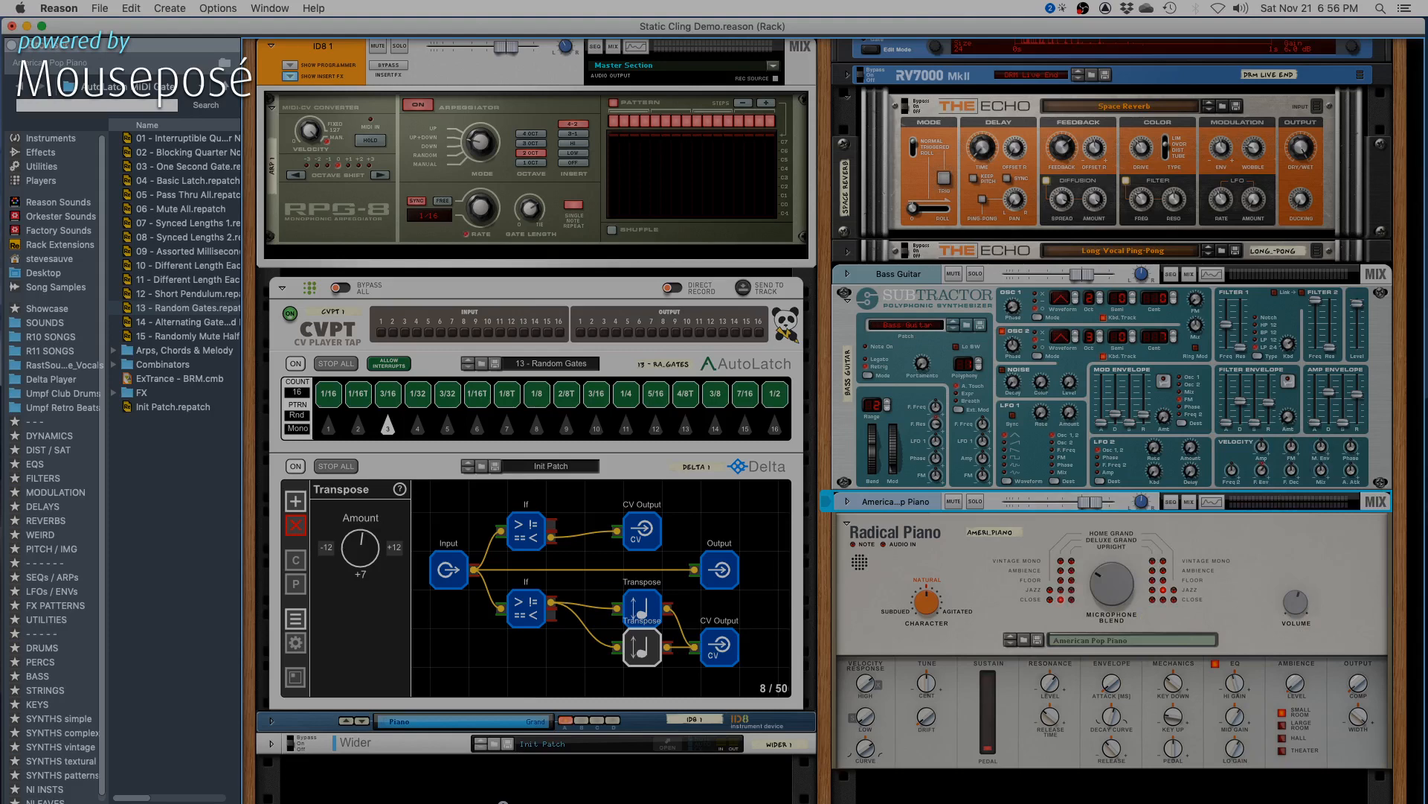
# - Examine the second chord's notes in the sequencer and the Tool Window's pitch transpose options, and return to the rack
pyautogui.moveTo(1427, 46); pyautogui.dragTo(587, 49)
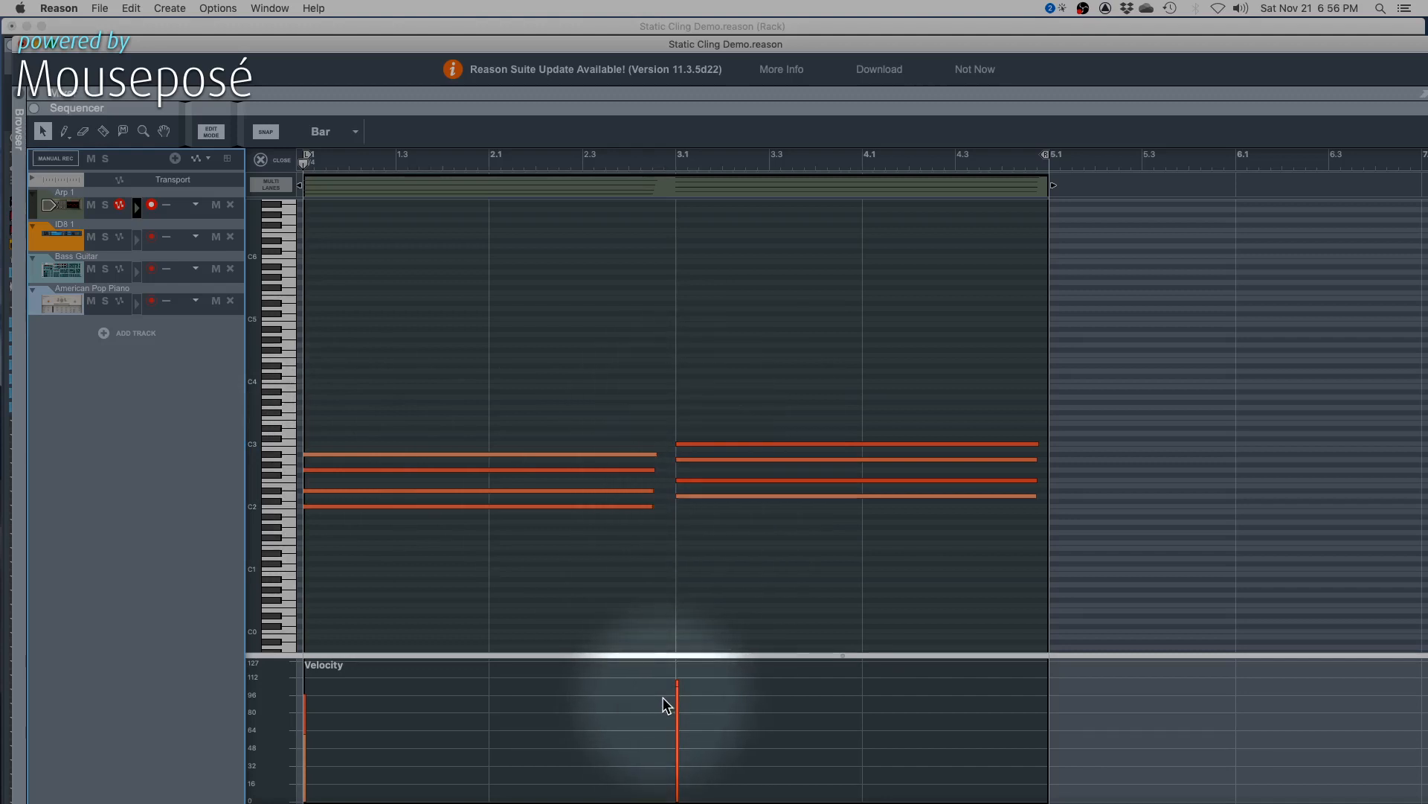
pyautogui.moveTo(694, 400); pyautogui.dragTo(810, 526)
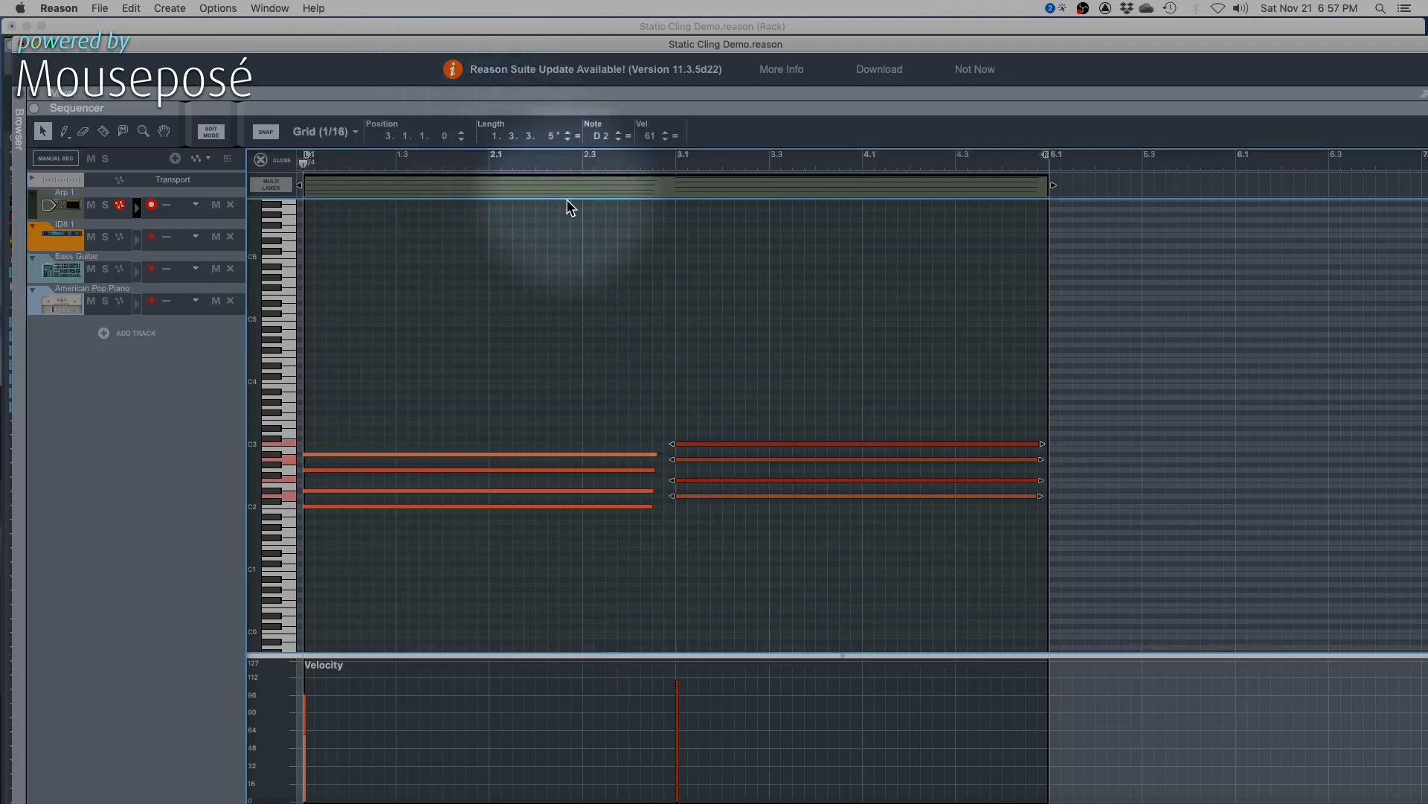
pyautogui.press('F8')
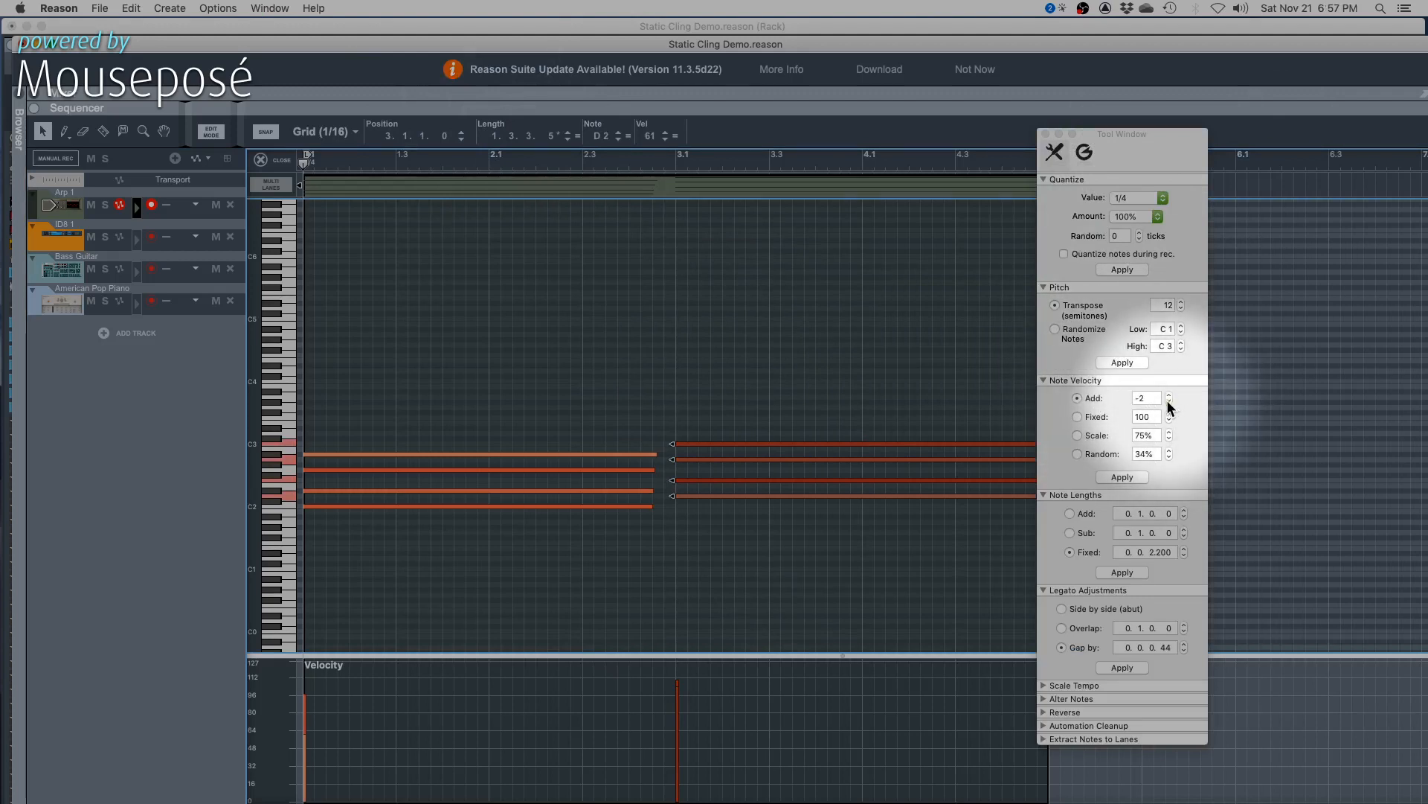
pyautogui.click(1046, 135)
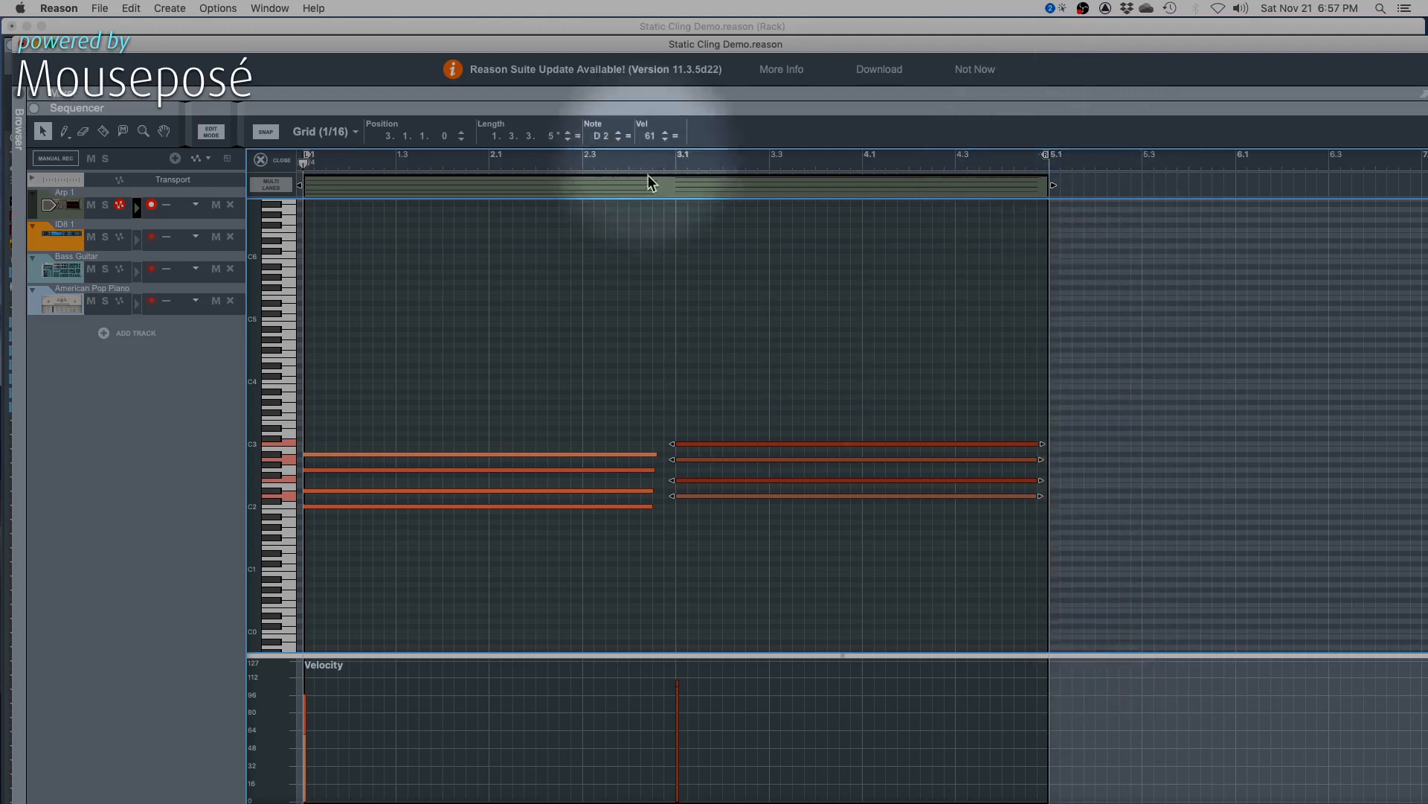
pyautogui.moveTo(608, 42); pyautogui.dragTo(1427, 198)
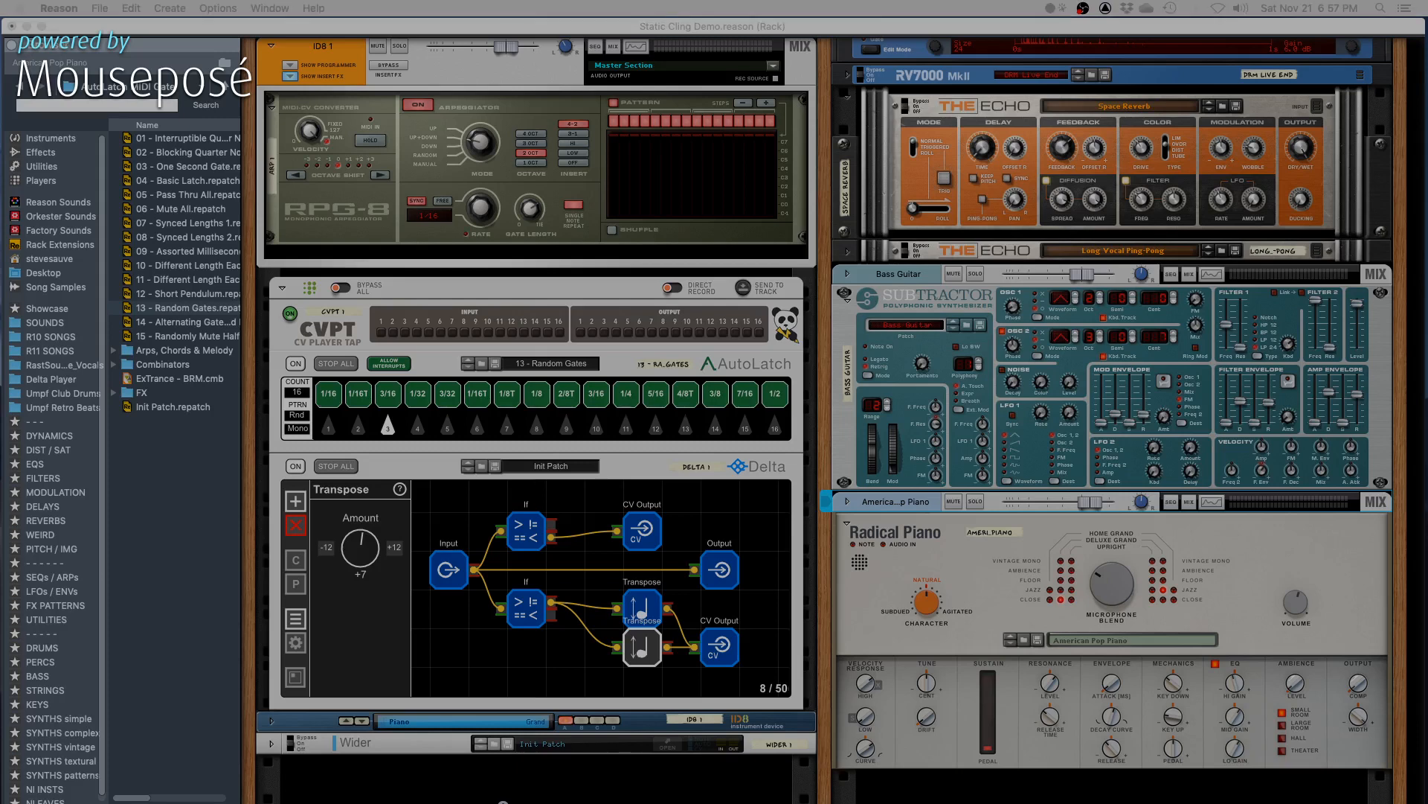
pyautogui.click(896, 30)
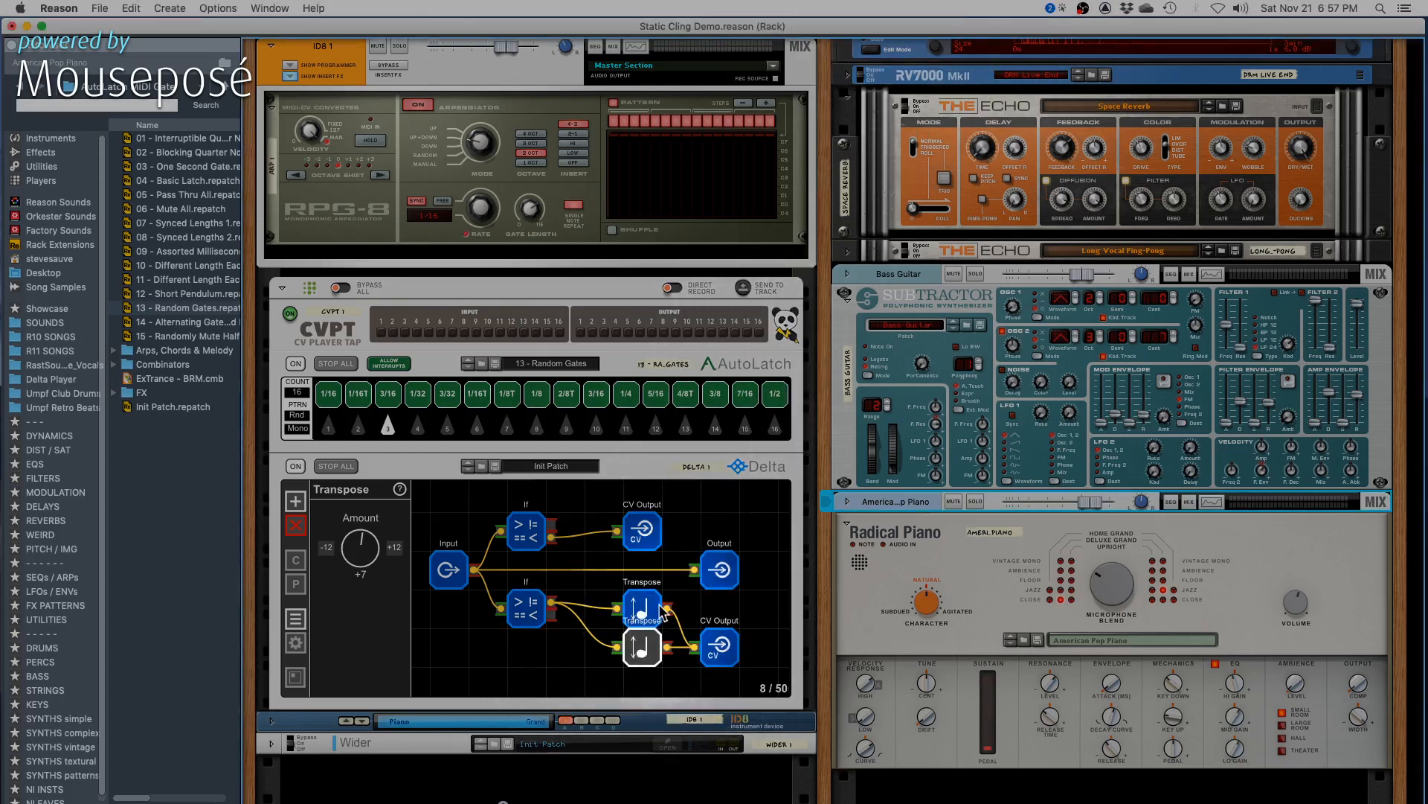
# - Add a Velocity Curve + node beneath Delta's Input node and shift the lower If node over to make room
pyautogui.click(577, 650)
pyautogui.click(641, 655)
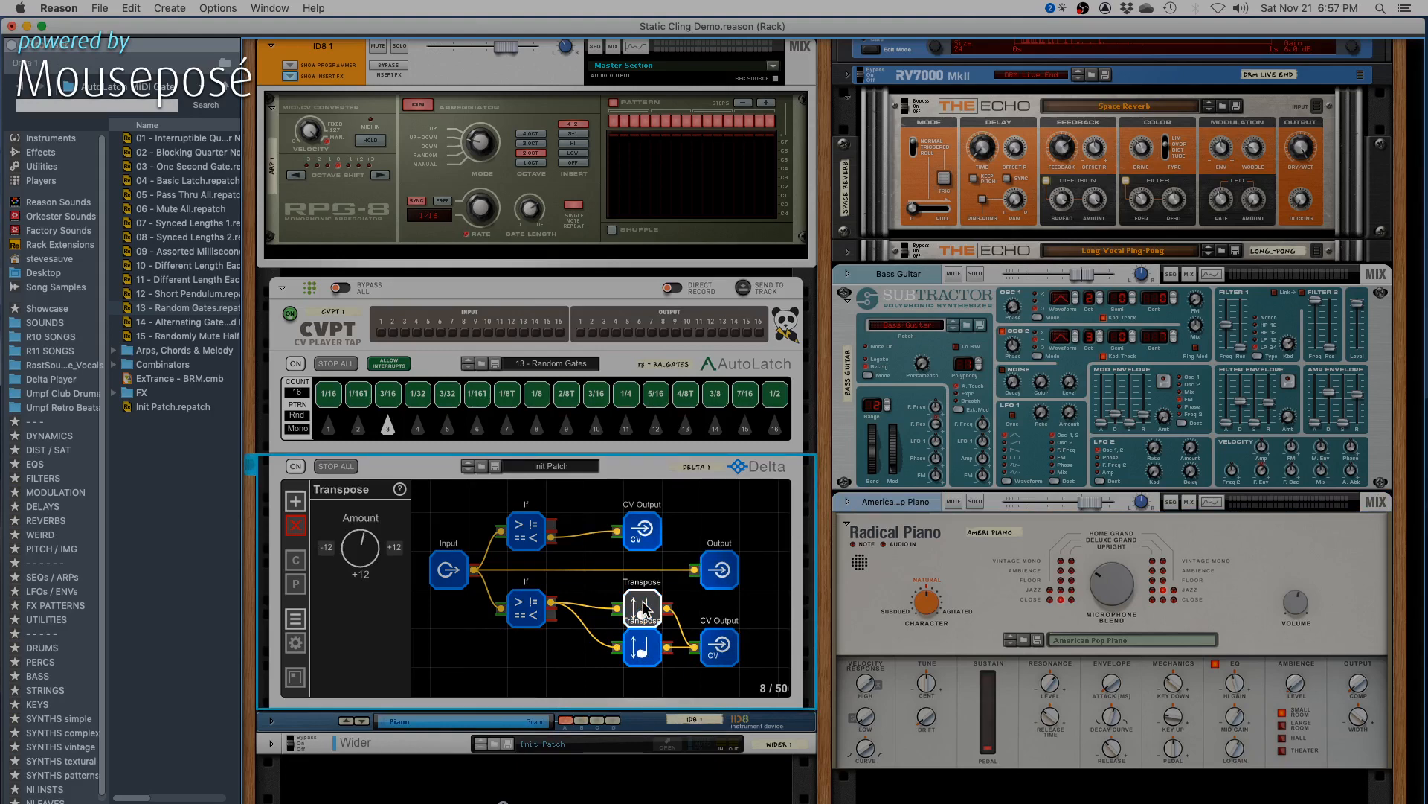
pyautogui.click(527, 664)
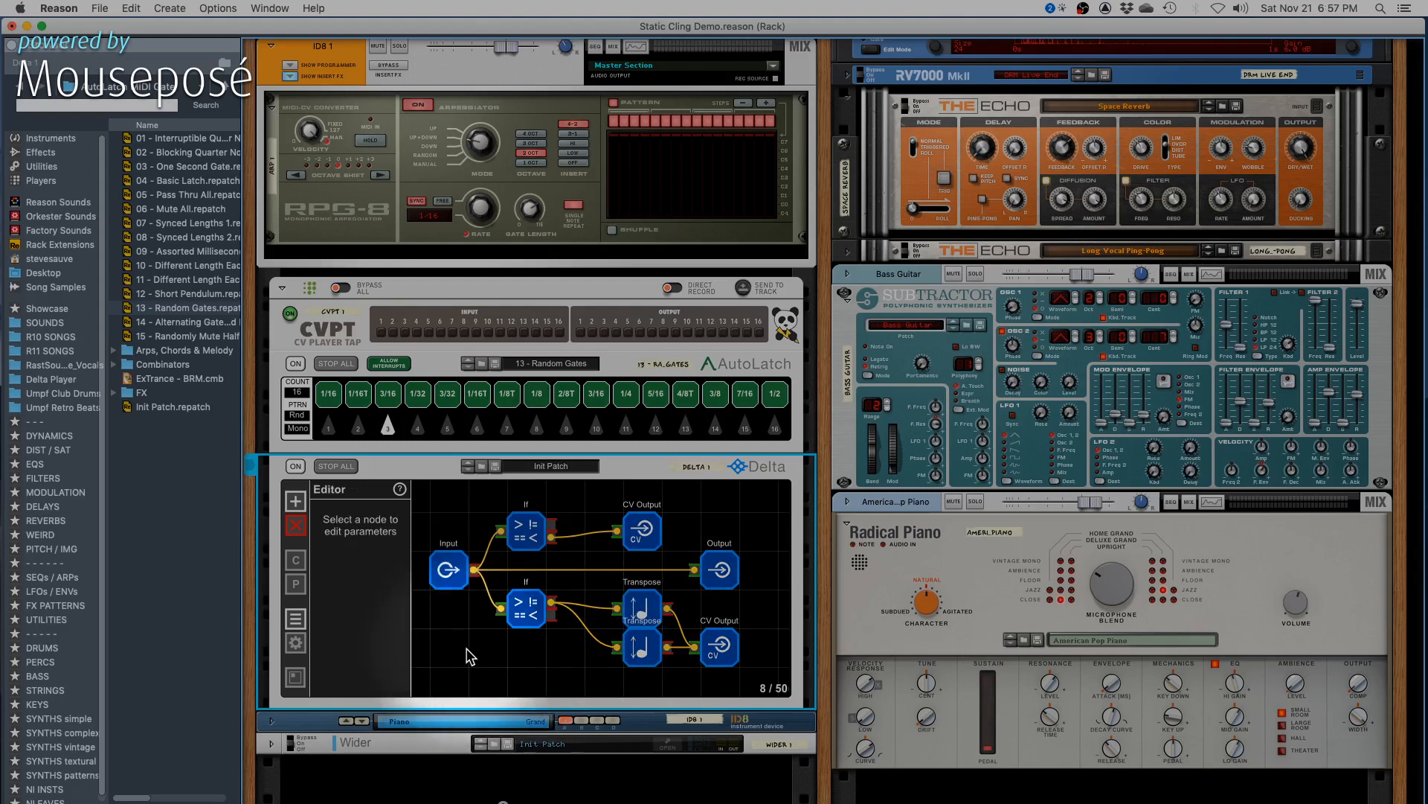
pyautogui.click(295, 501)
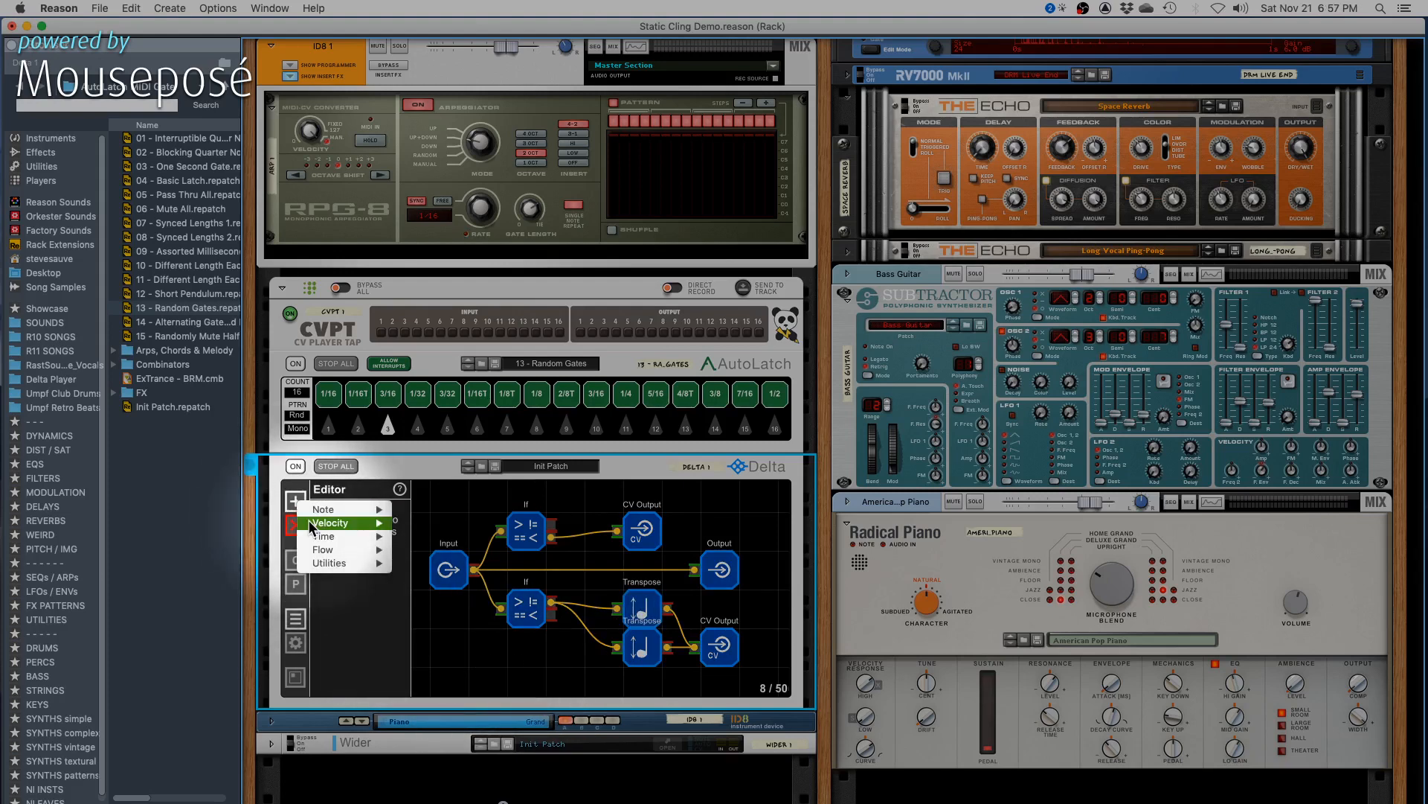
pyautogui.moveTo(319, 522)
pyautogui.click(474, 564)
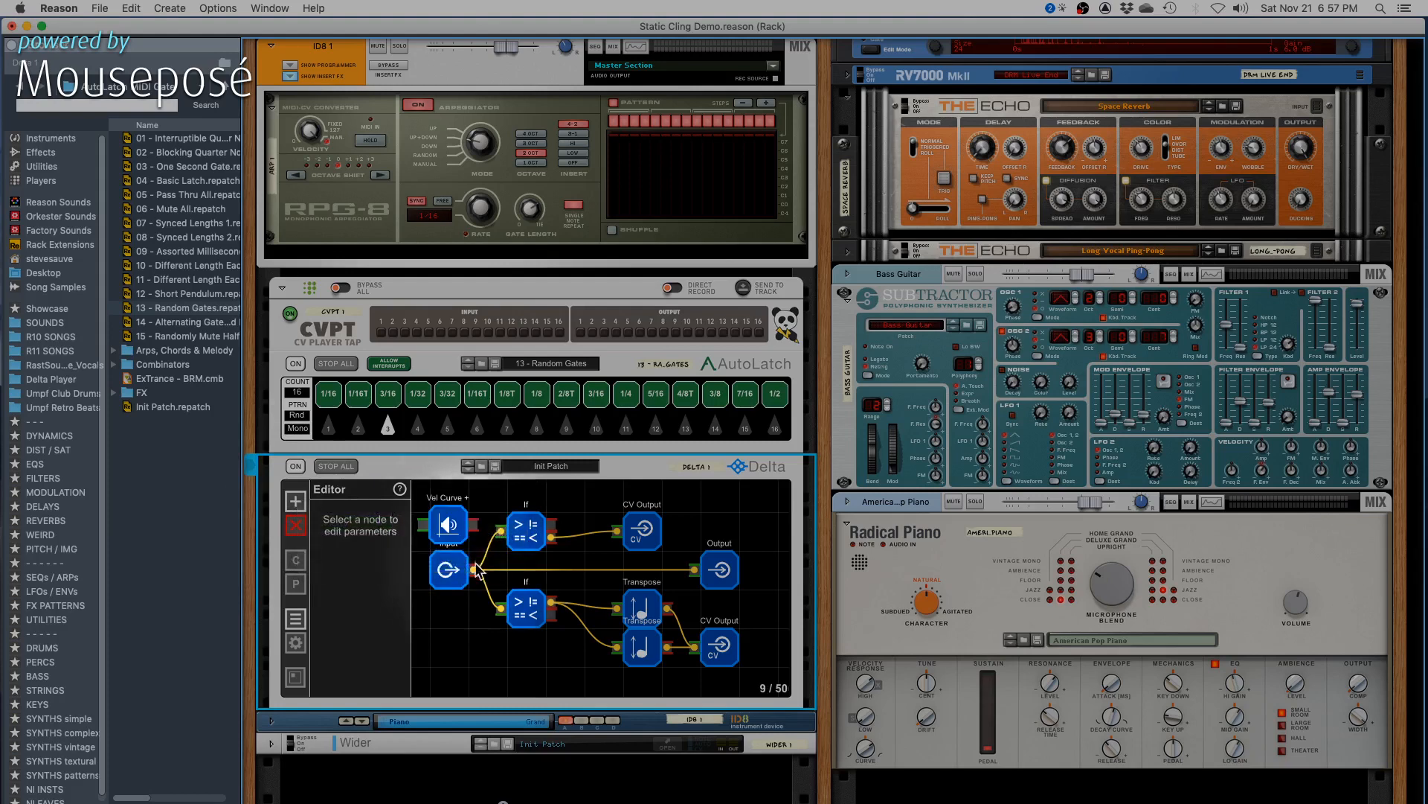
pyautogui.moveTo(448, 569); pyautogui.dragTo(554, 610)
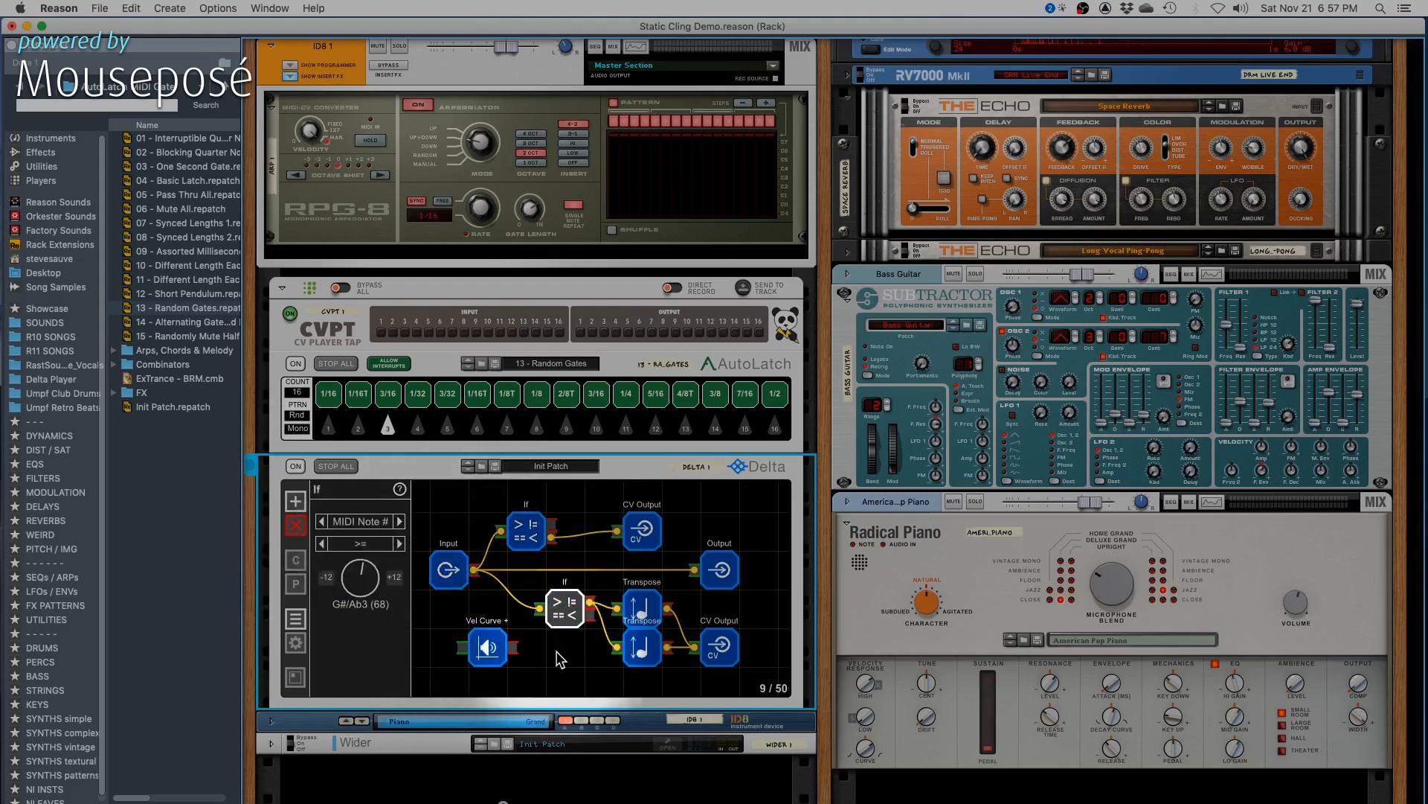
# - Rewire the lower branch so the Input node feeds Vel Curve + and Vel Curve + feeds the lower If node
pyautogui.click(537, 639)
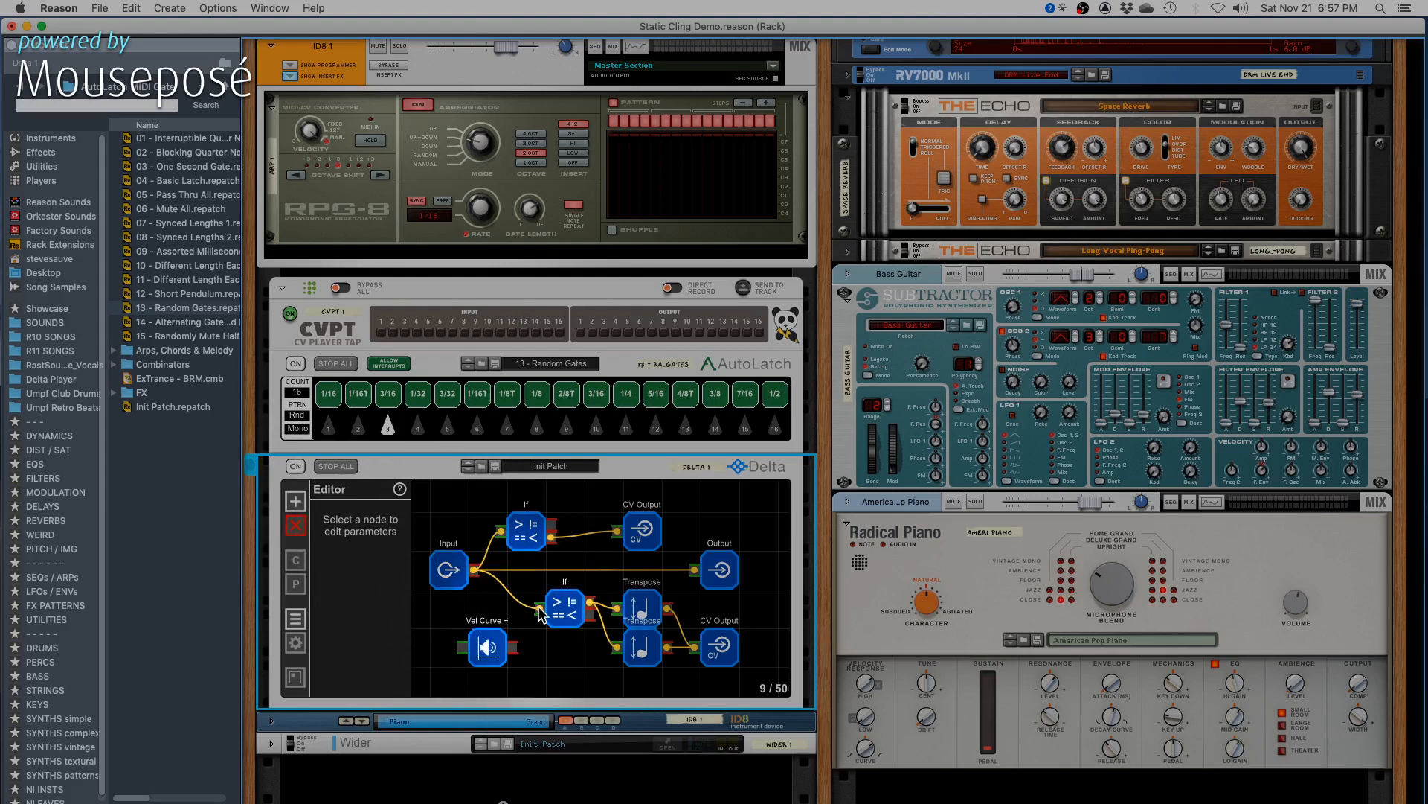
pyautogui.moveTo(538, 606)
pyautogui.mouseDown()
pyautogui.moveTo(457, 641)
pyautogui.moveTo(540, 609)
pyautogui.mouseUp()
pyautogui.click(487, 646)
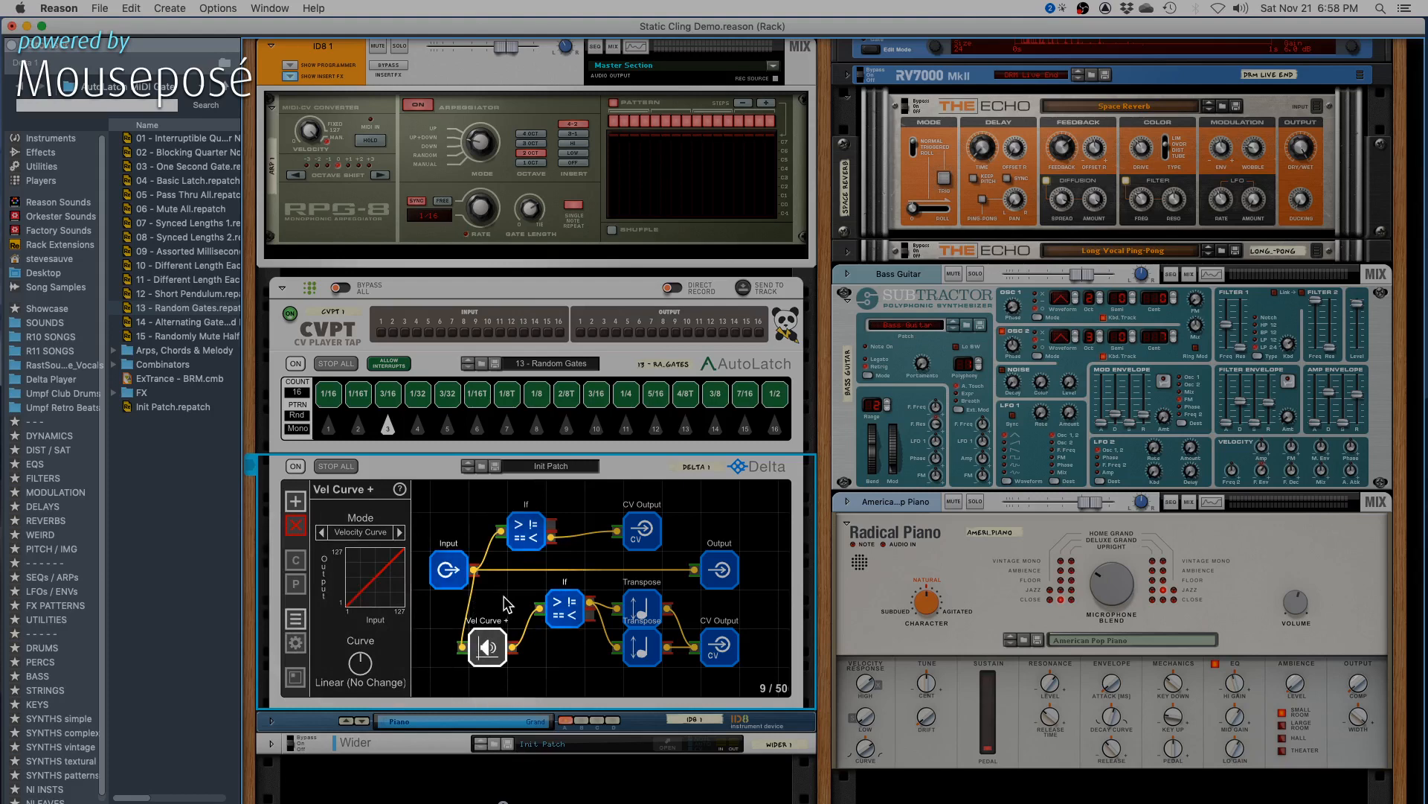
# - Set the Vel Curve + node's curve to Log Curve 3 and play the pattern
pyautogui.click(448, 569)
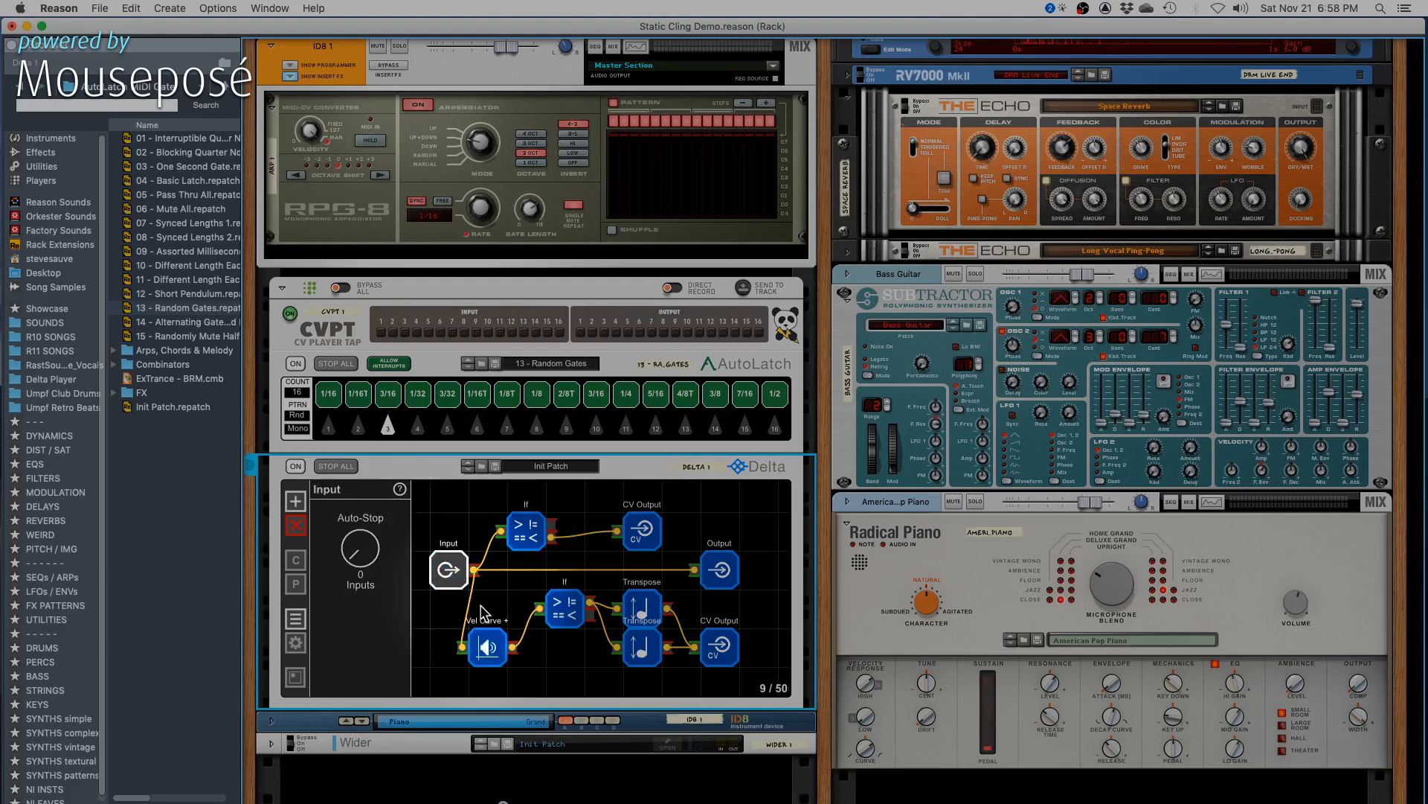
pyautogui.click(487, 646)
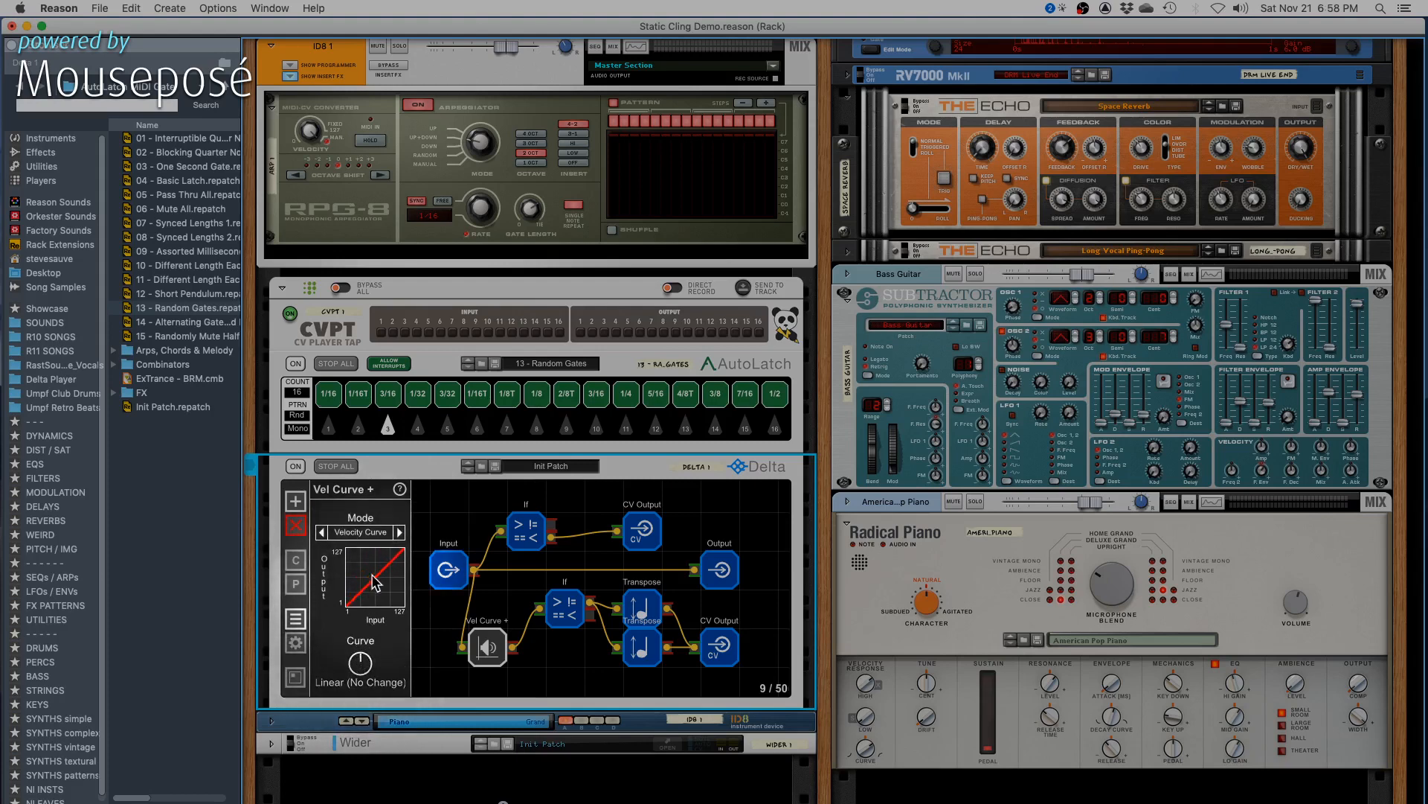
pyautogui.moveTo(357, 664); pyautogui.dragTo(381, 563)
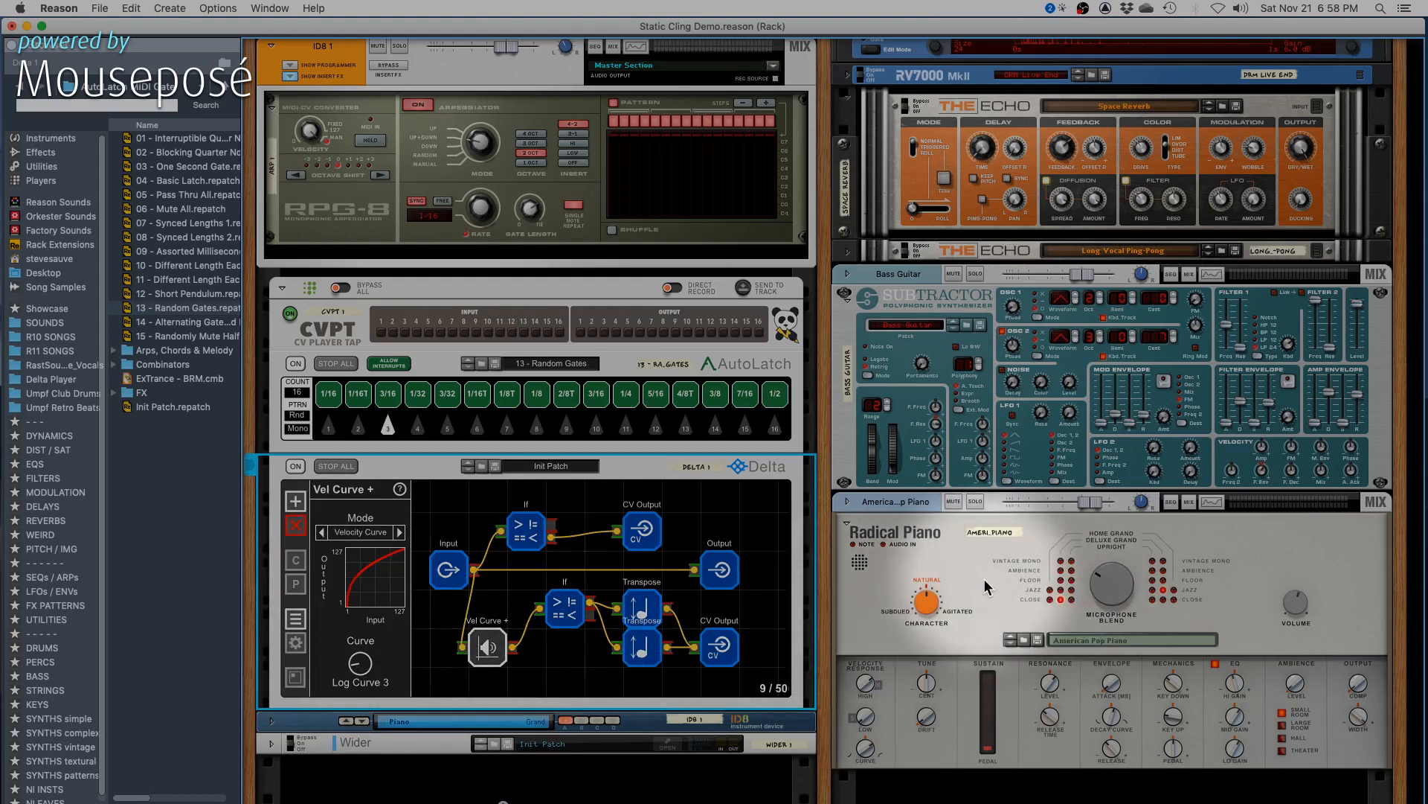
pyautogui.press('space')
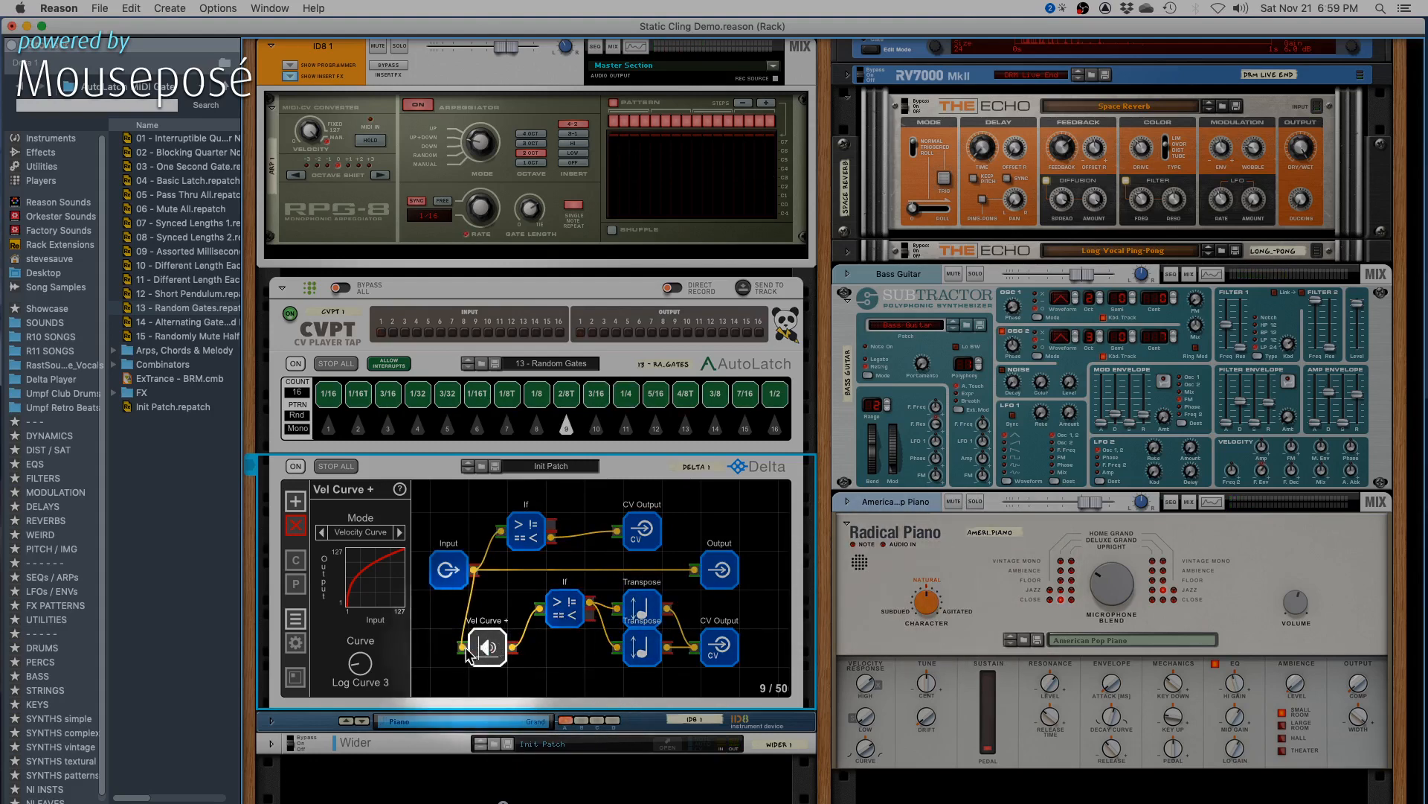
# - Move the Vel Curve + node away from the lower If node and place a new Offset Velocity node beside it
pyautogui.moveTo(487, 648); pyautogui.dragTo(449, 647)
pyautogui.click(524, 655)
pyautogui.click(295, 501)
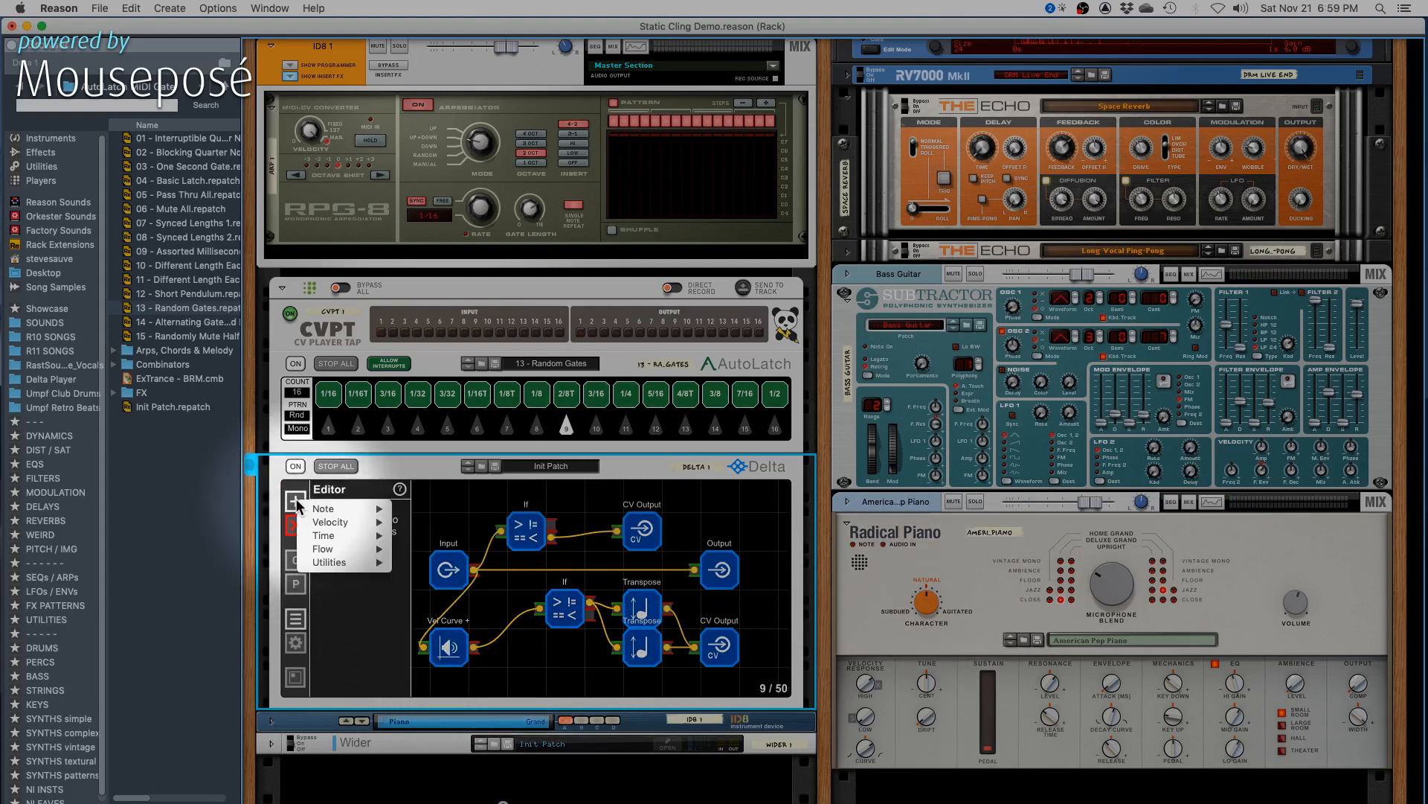
pyautogui.moveTo(310, 525)
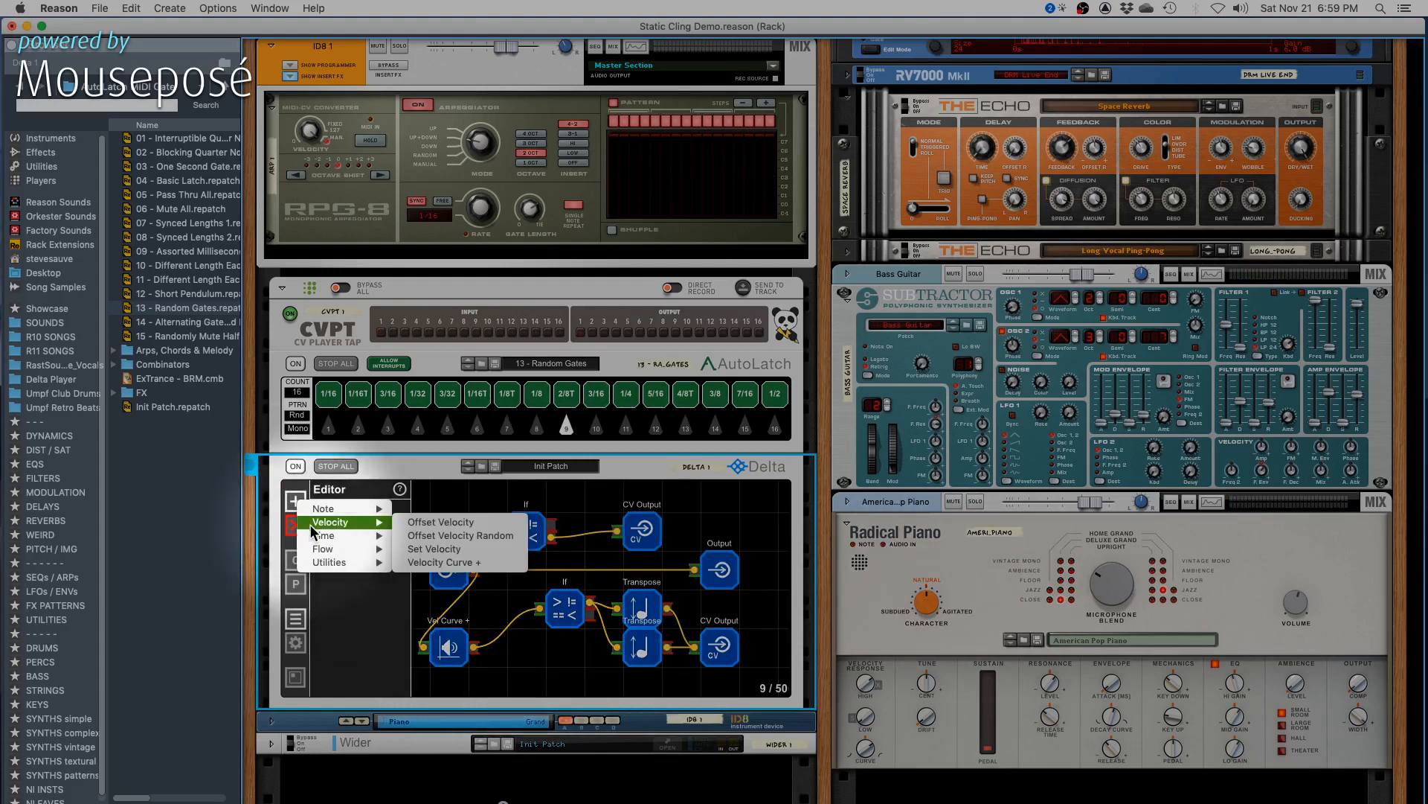
pyautogui.click(490, 521)
pyautogui.moveTo(448, 524); pyautogui.dragTo(526, 647)
# - Connect Vel Curve + to Offset Velocity and Offset Velocity to the lower If node's input
pyautogui.click(568, 614)
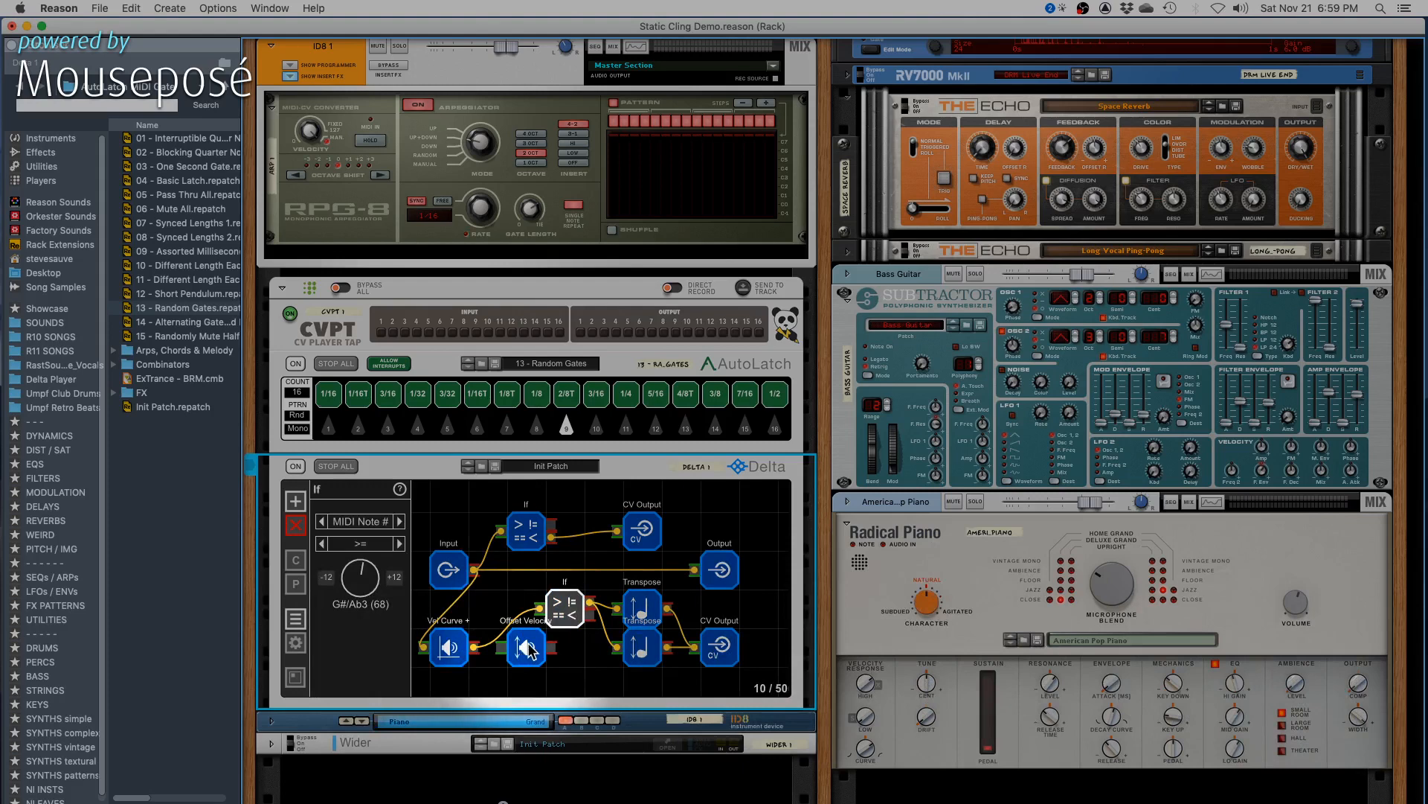
pyautogui.moveTo(542, 609); pyautogui.dragTo(501, 648)
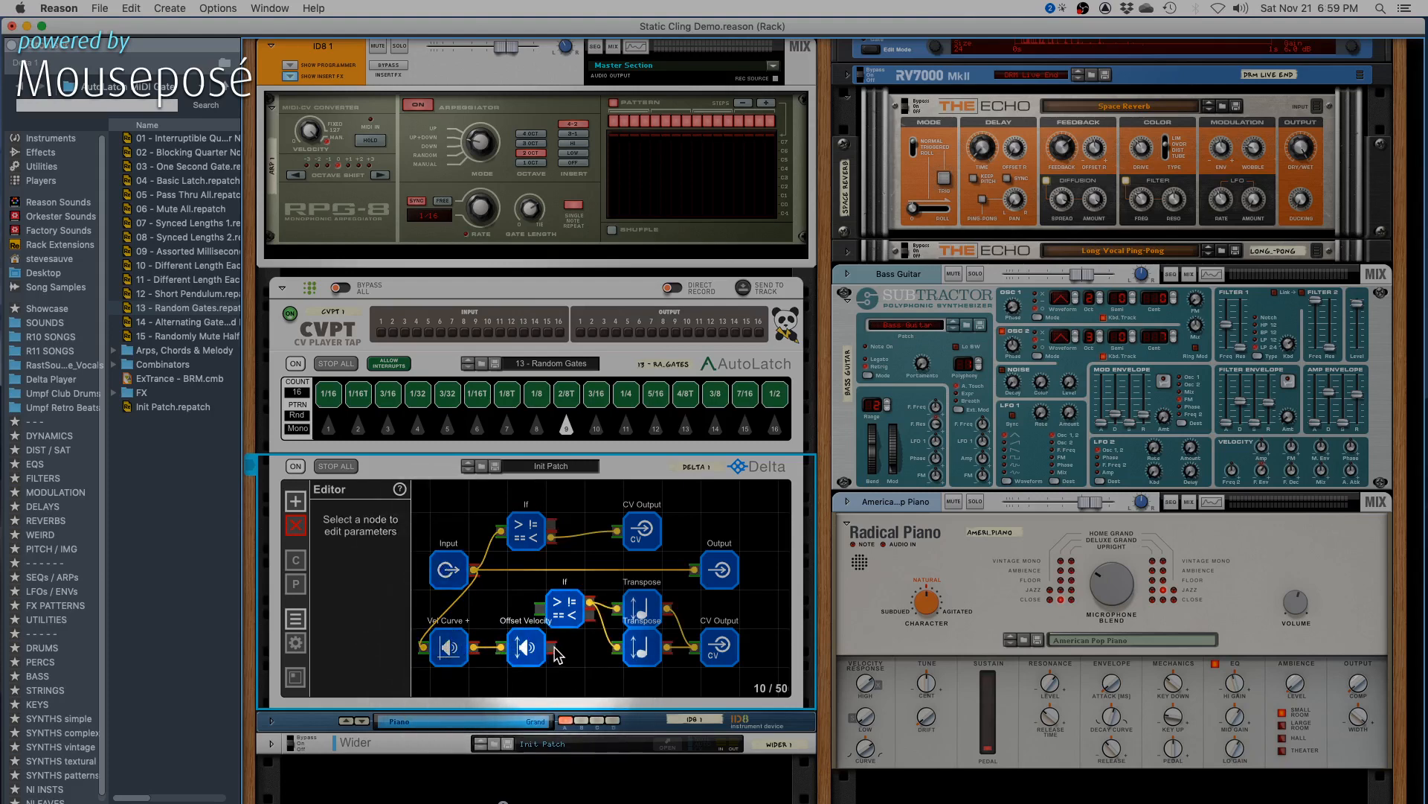
pyautogui.moveTo(552, 646); pyautogui.dragTo(543, 611)
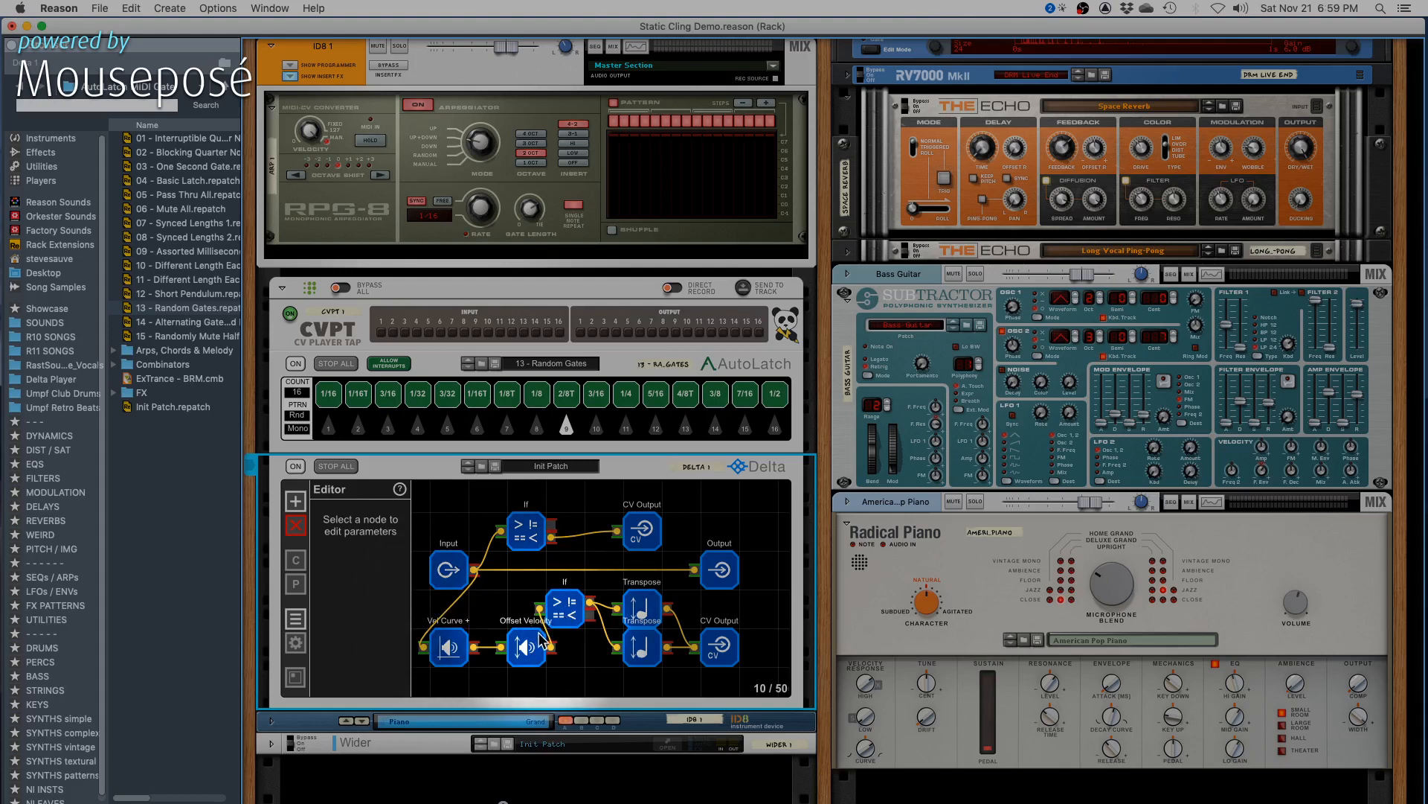
# - Move the lower CV Output, both Transpose nodes and the lower If node farther along the branch to untangle it from Offset Velocity
pyautogui.click(544, 642)
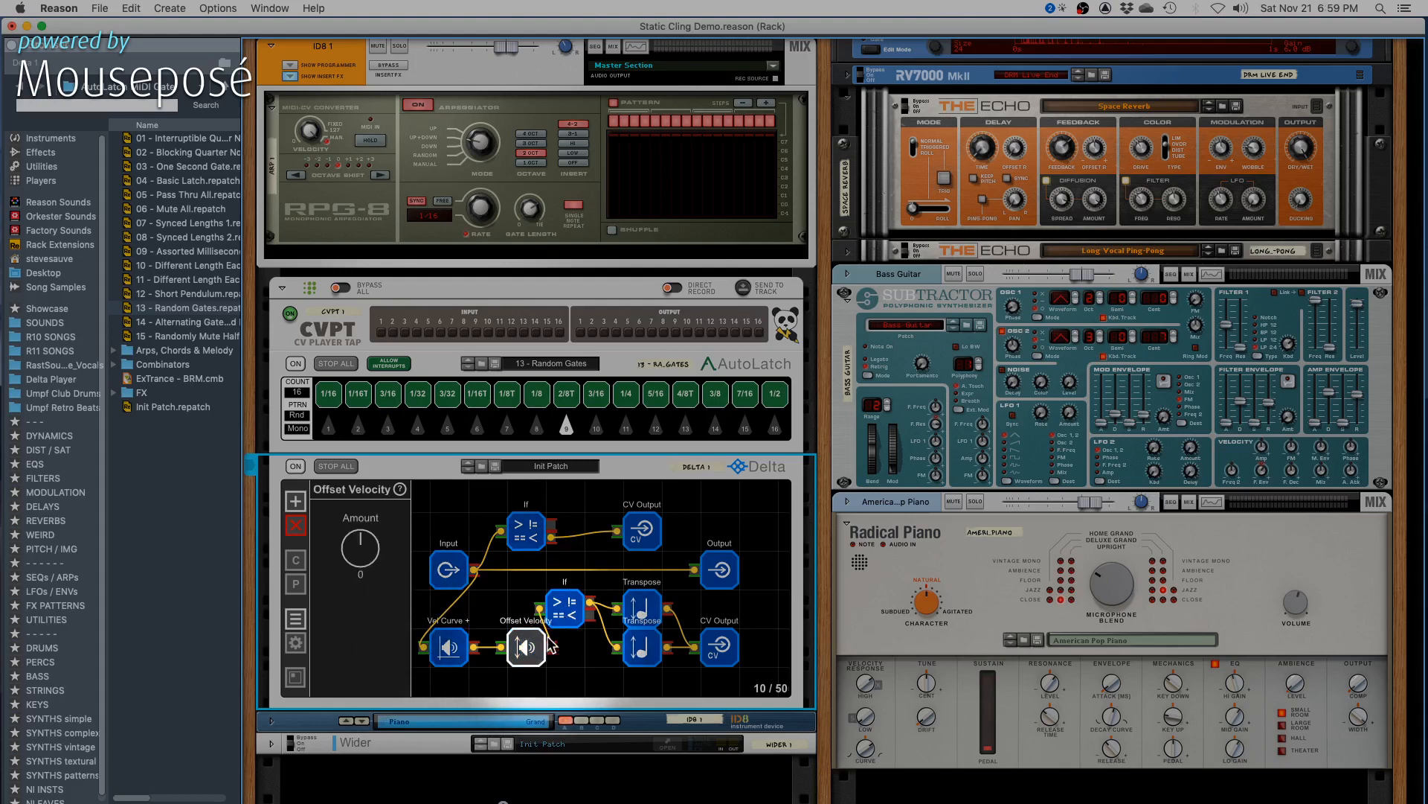
pyautogui.moveTo(718, 646); pyautogui.dragTo(759, 645)
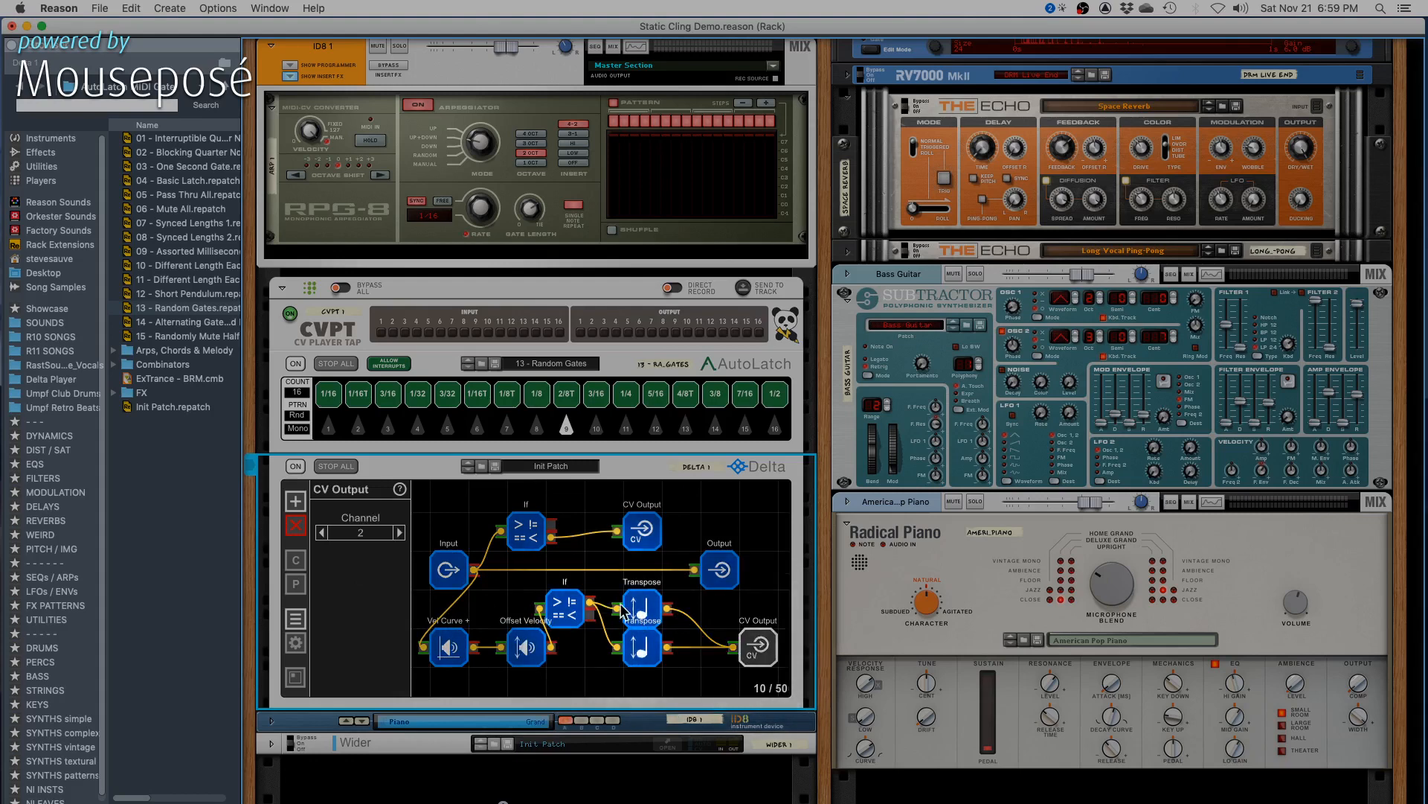
pyautogui.moveTo(635, 609); pyautogui.dragTo(676, 648)
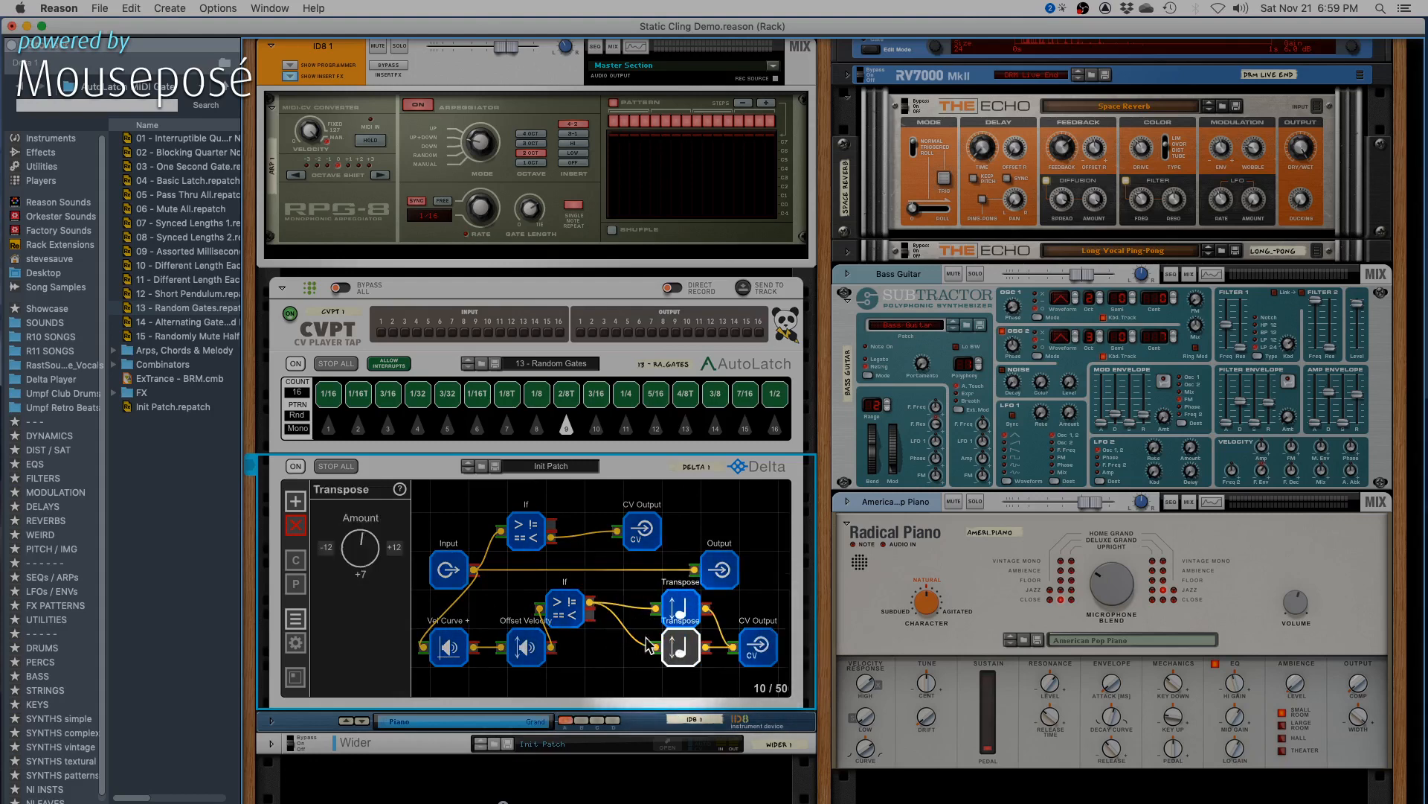
pyautogui.moveTo(565, 607); pyautogui.dragTo(604, 608)
pyautogui.moveTo(533, 649)
pyautogui.mouseDown()
pyautogui.moveTo(573, 649)
pyautogui.moveTo(510, 653)
pyautogui.mouseUp()
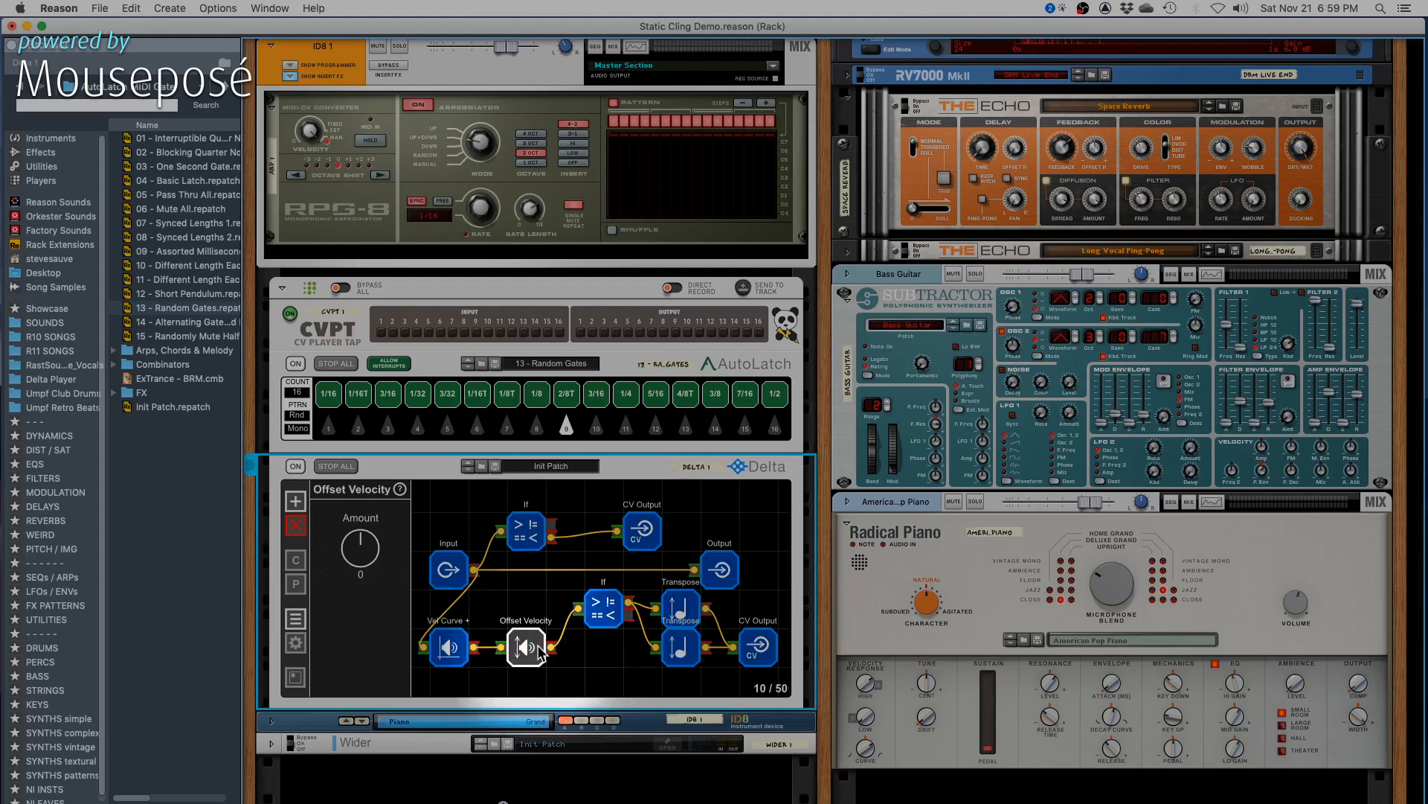
pyautogui.click(617, 668)
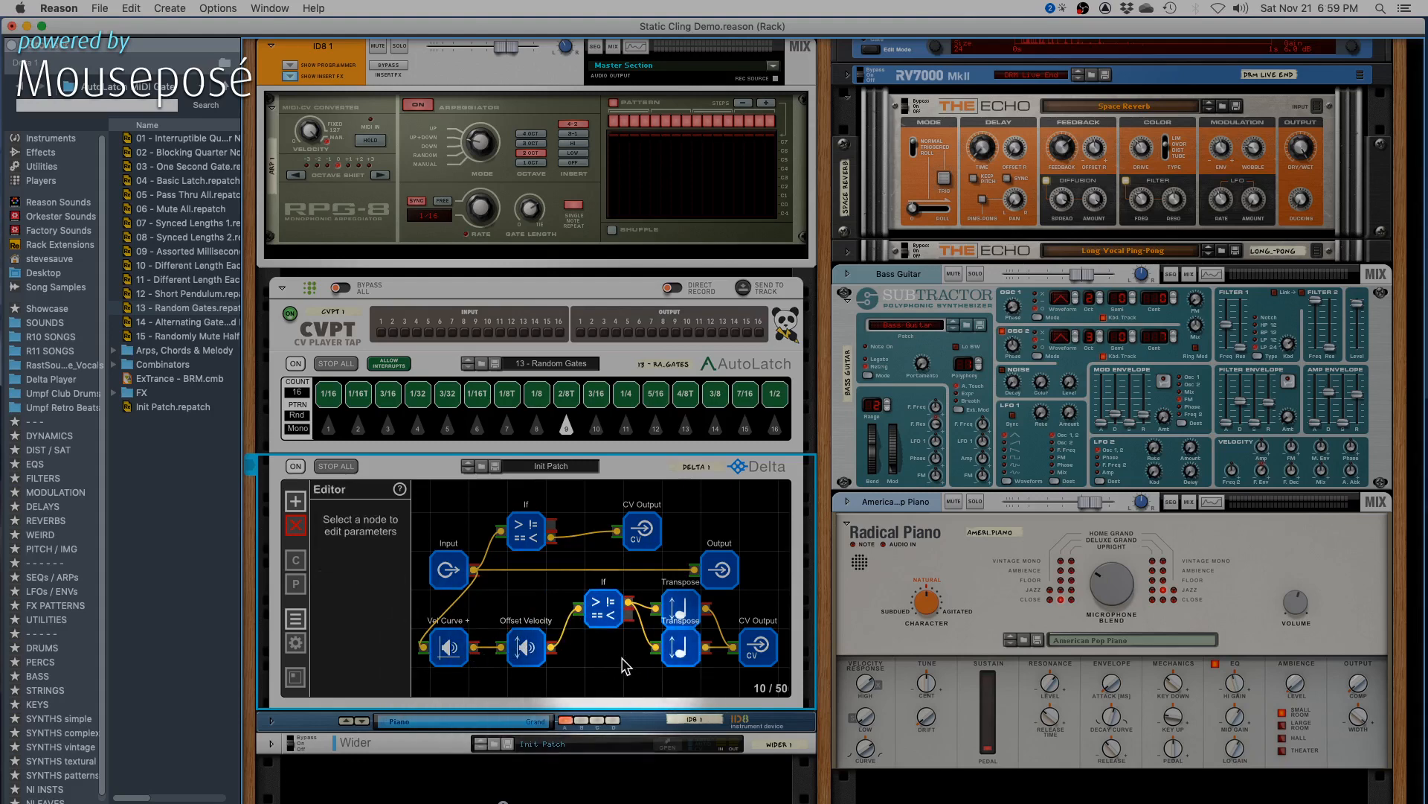
# - Set the Offset Velocity node's amount to -44 and inspect Delta's CV output cabling on the rear of the rack
pyautogui.click(526, 651)
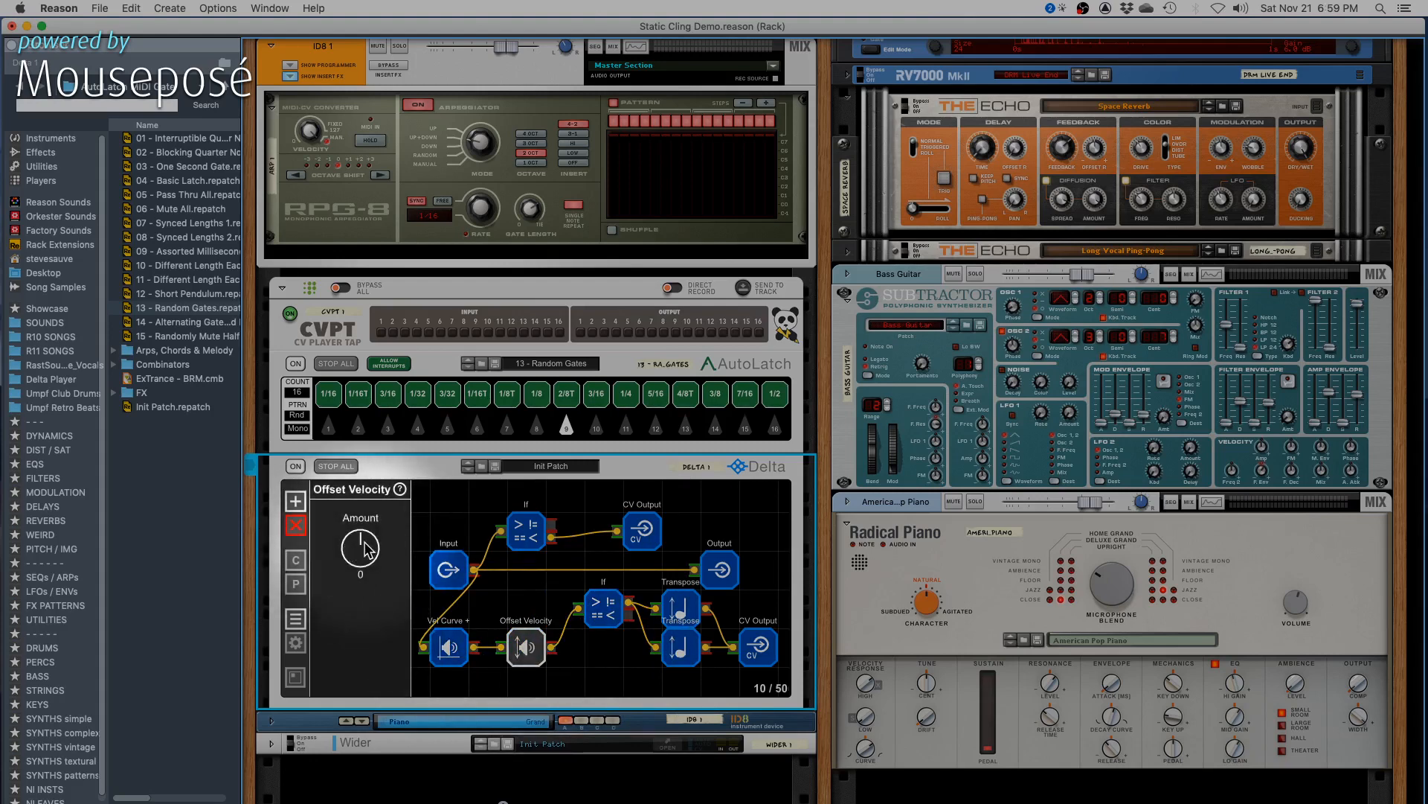
pyautogui.moveTo(365, 549); pyautogui.dragTo(364, 574)
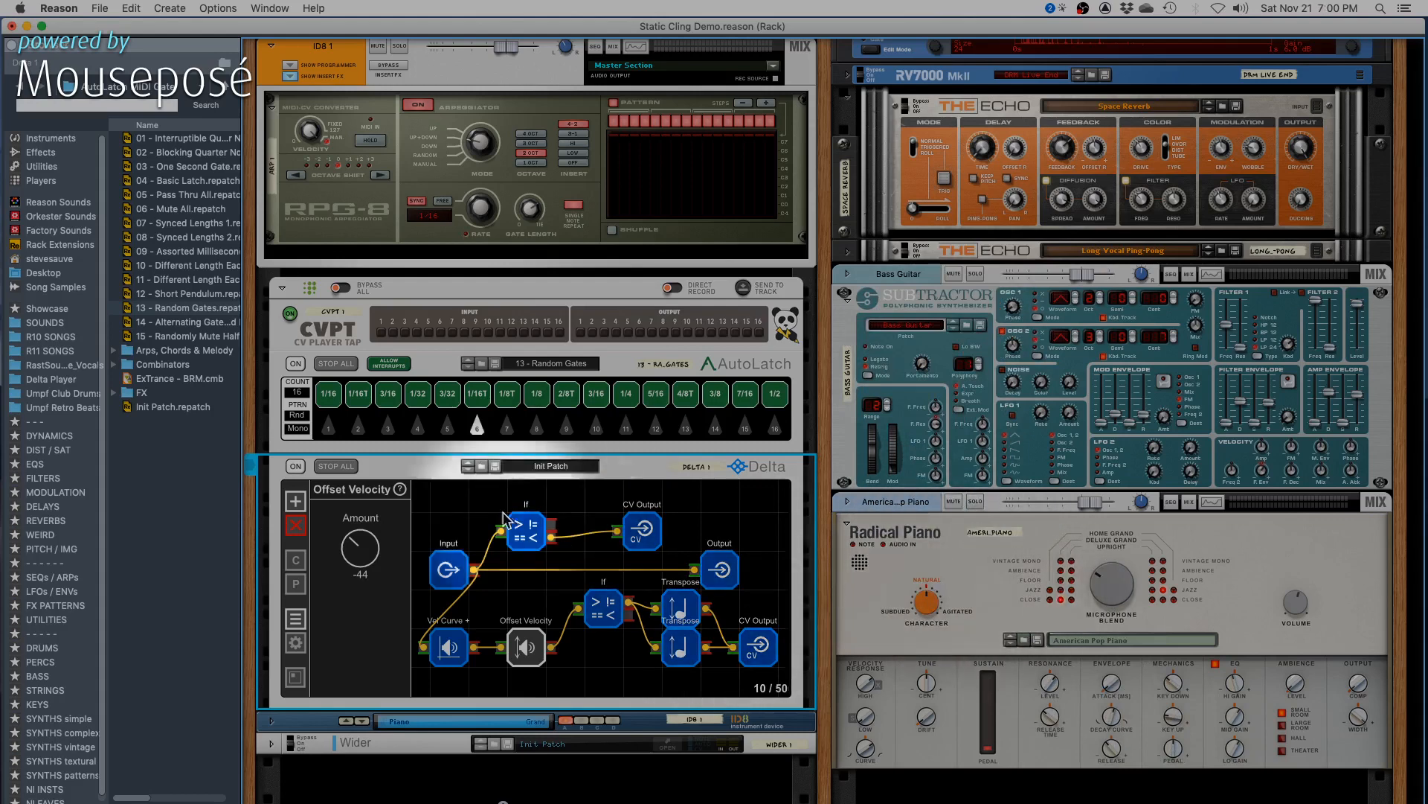
pyautogui.press('Tab')
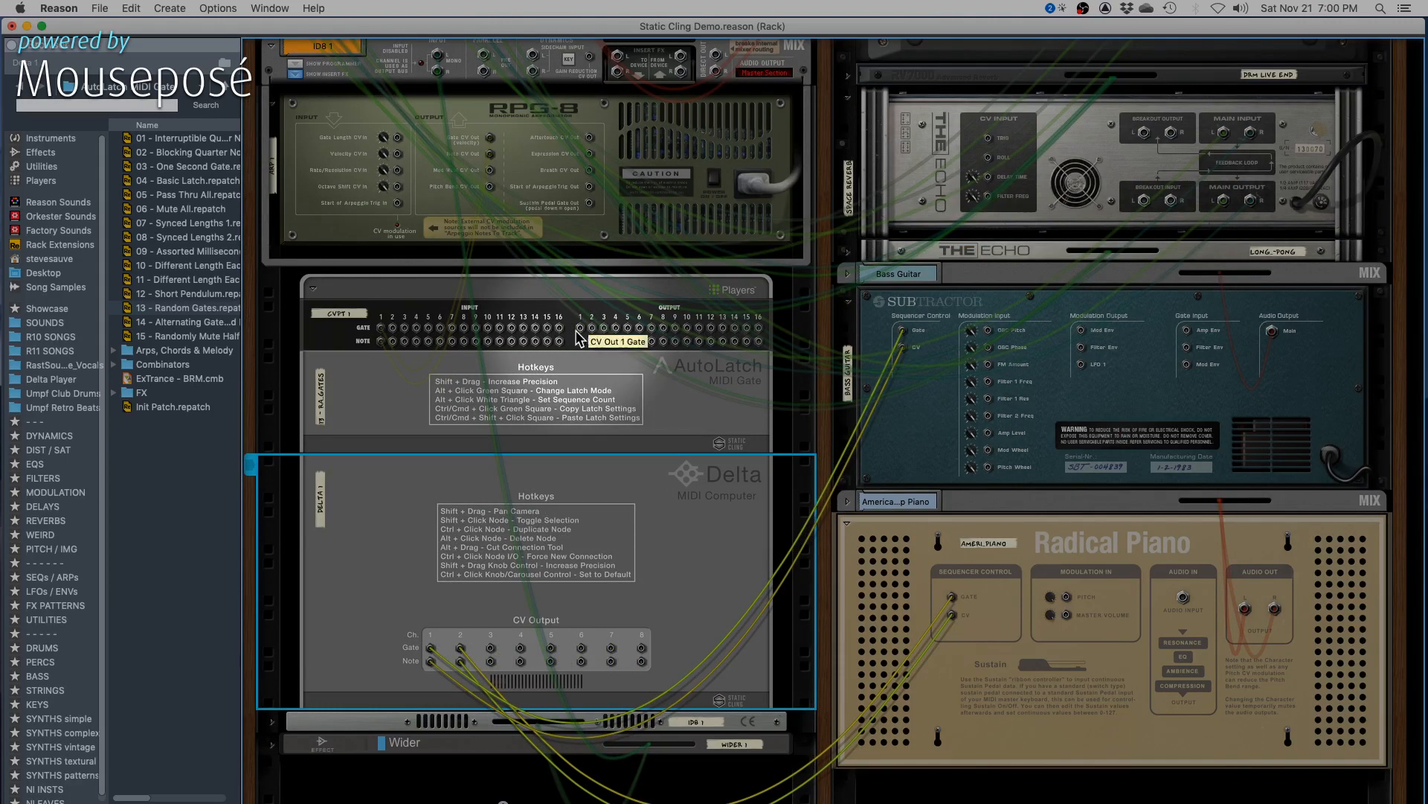
pyautogui.press('Tab')
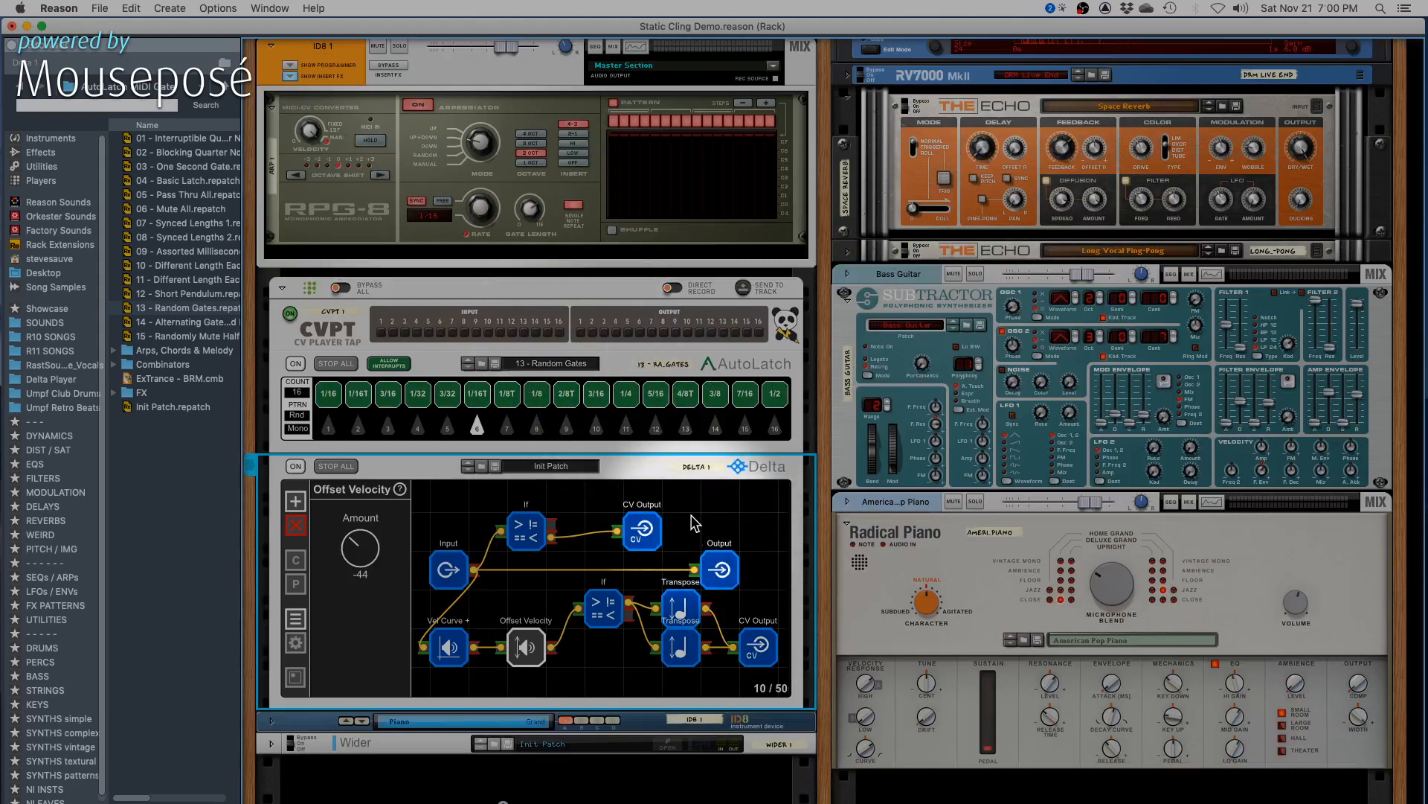
pyautogui.press('super+Tab')
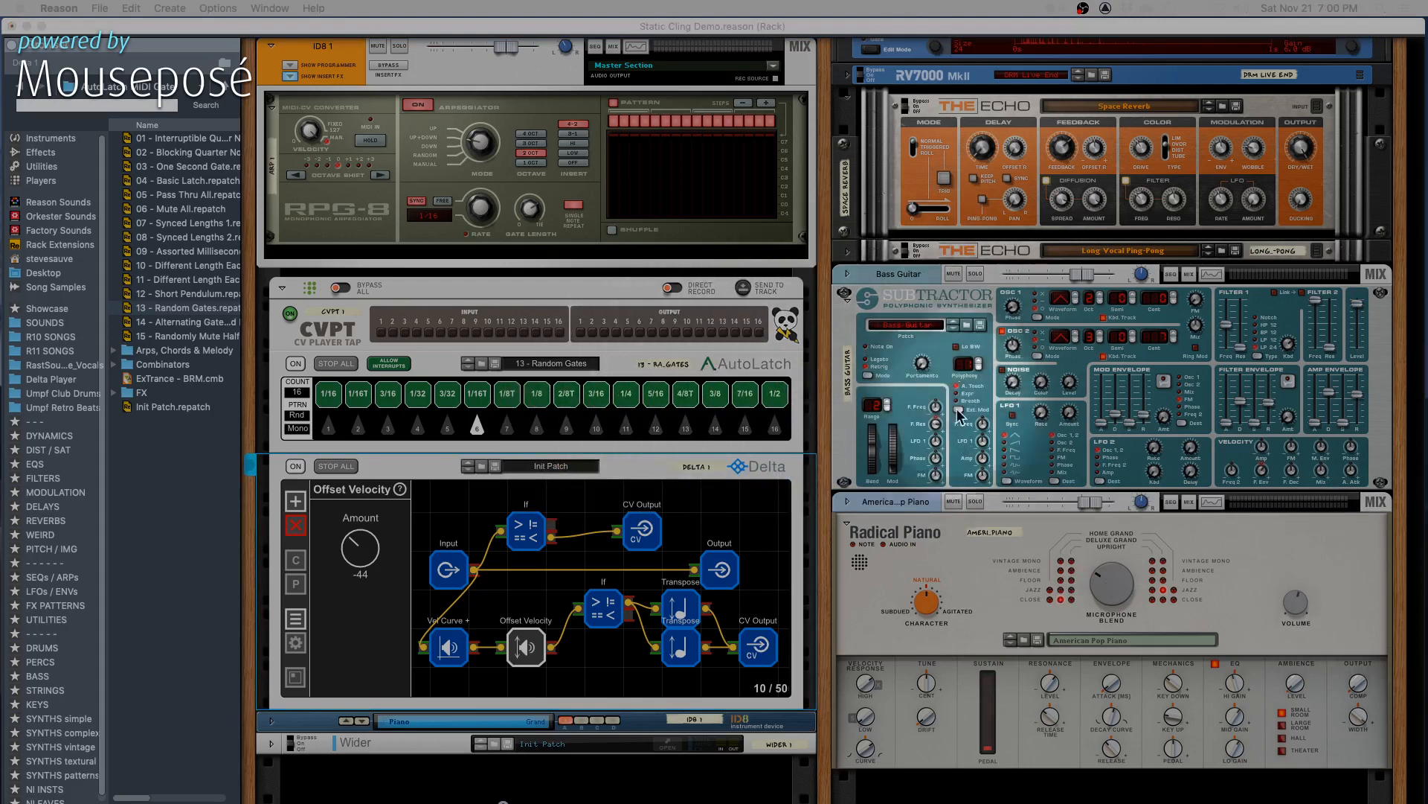
# - Mute the American Pop Piano and sweep the upper If node's MIDI note threshold during playback, ending at F#/Gb3 (66)
pyautogui.click(953, 501)
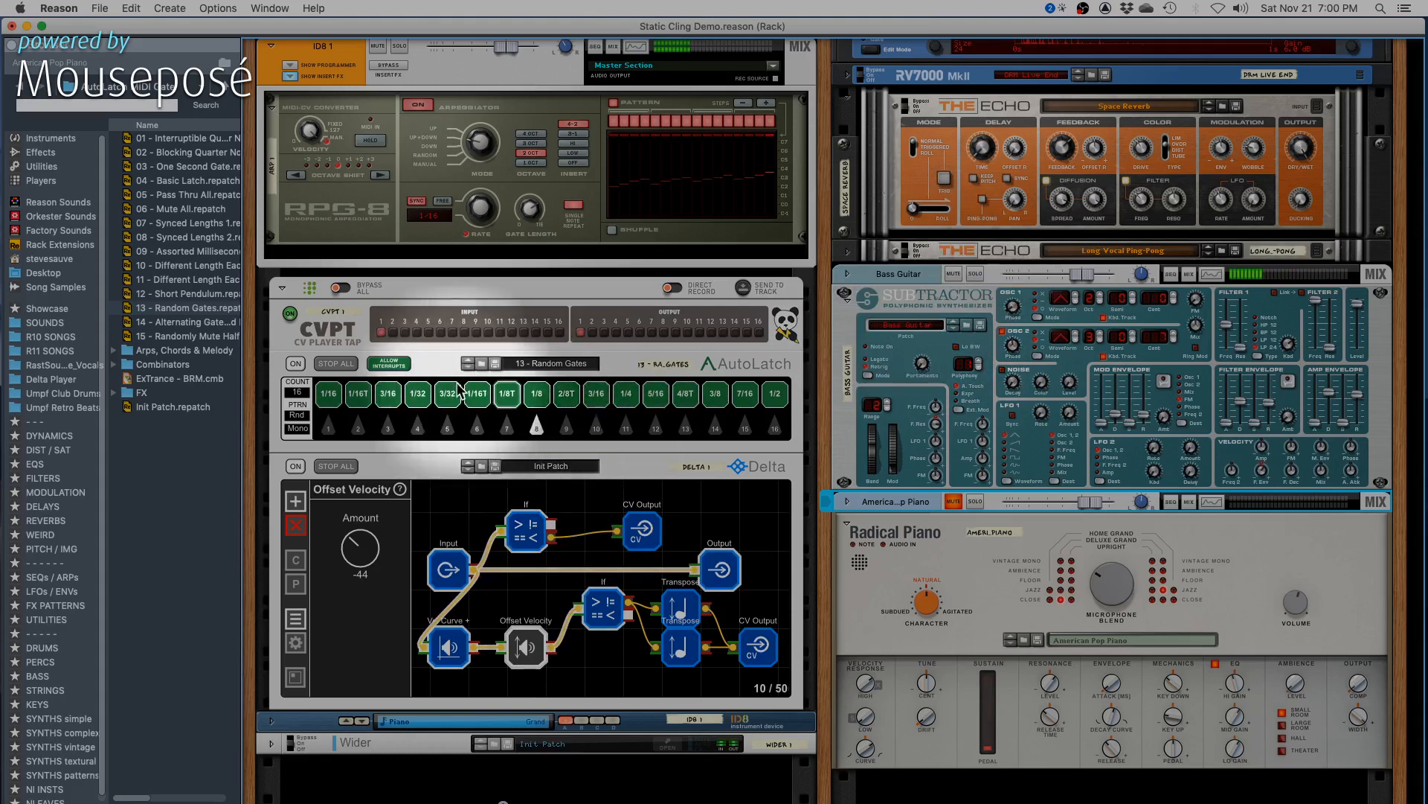
pyautogui.click(526, 531)
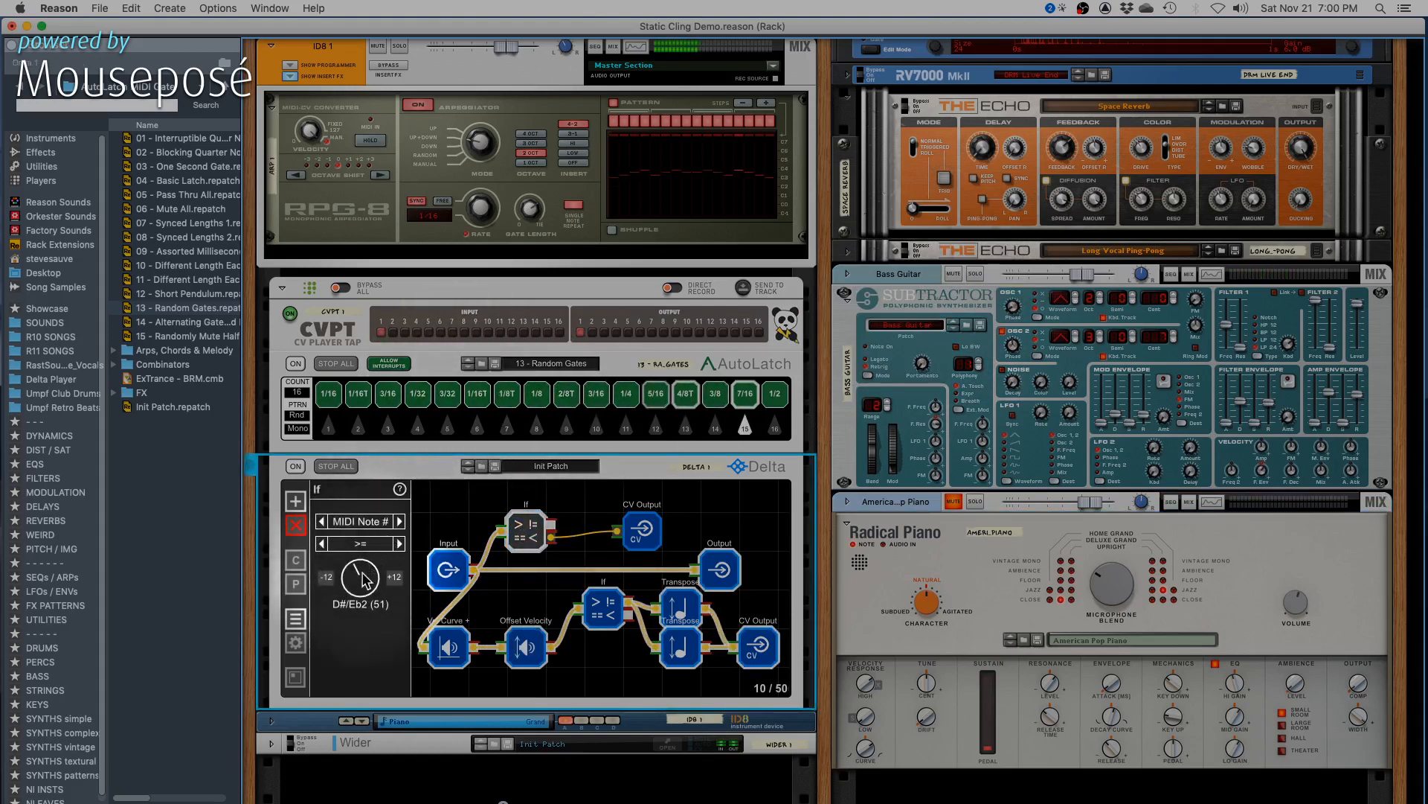
pyautogui.moveTo(361, 571); pyautogui.dragTo(361, 568)
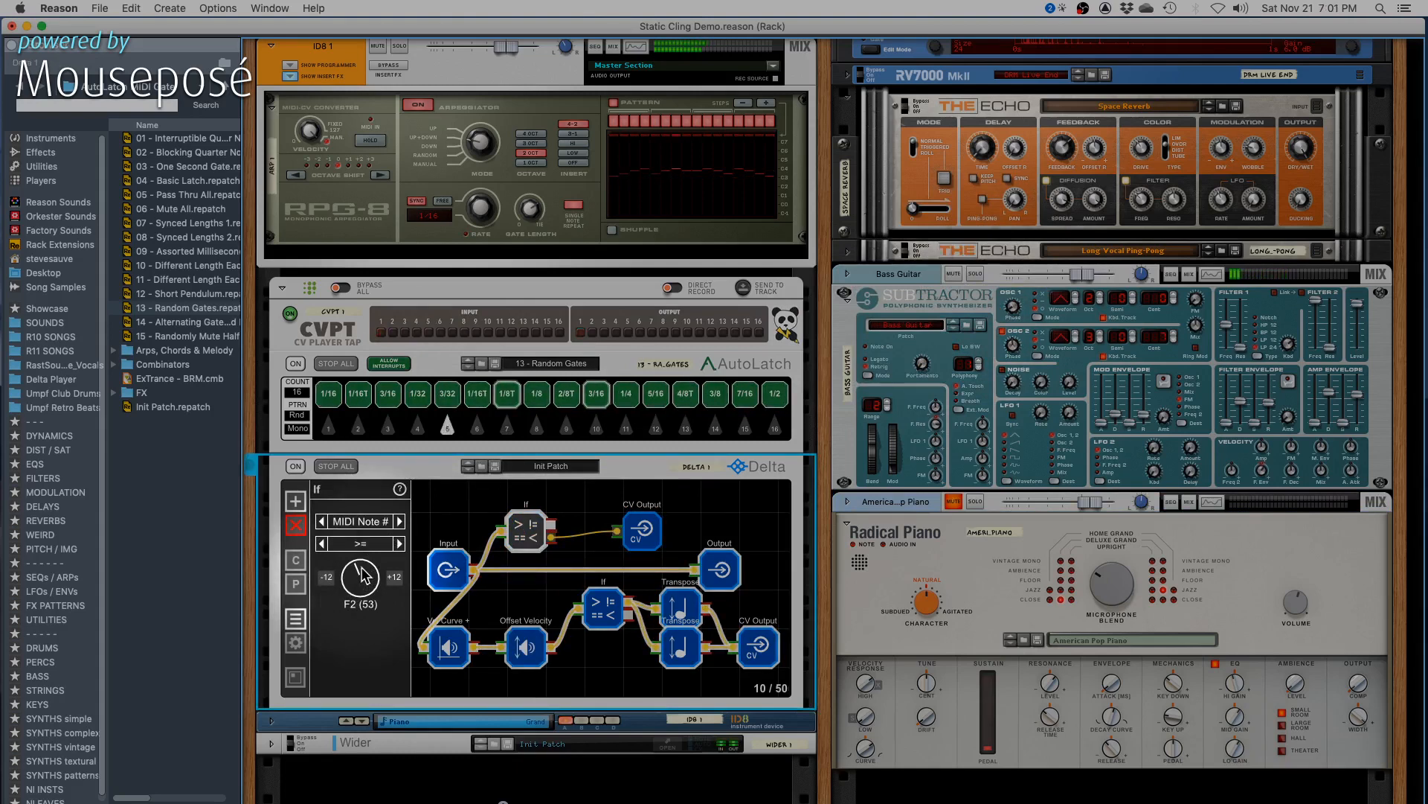
pyautogui.moveTo(361, 568); pyautogui.dragTo(362, 573)
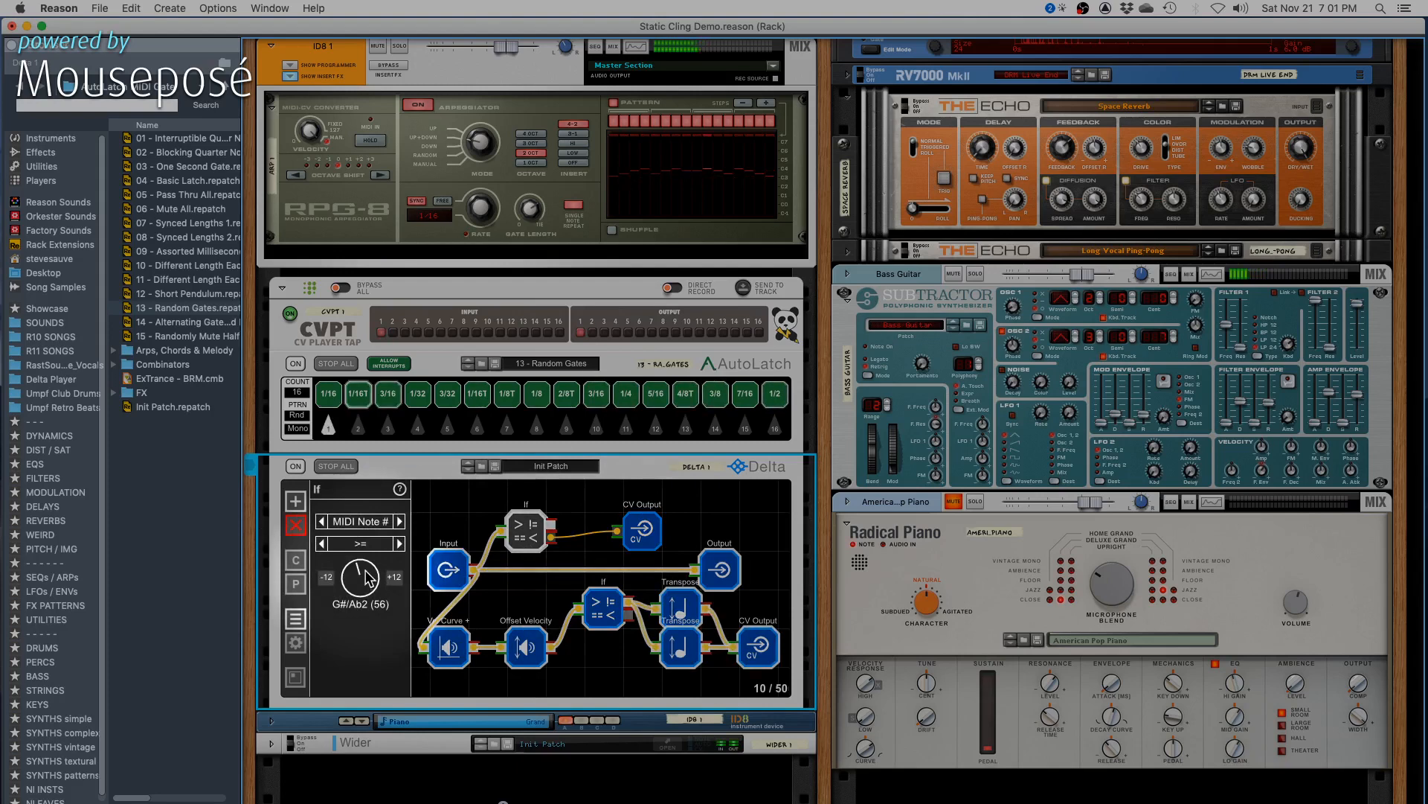
pyautogui.moveTo(366, 571); pyautogui.dragTo(364, 566)
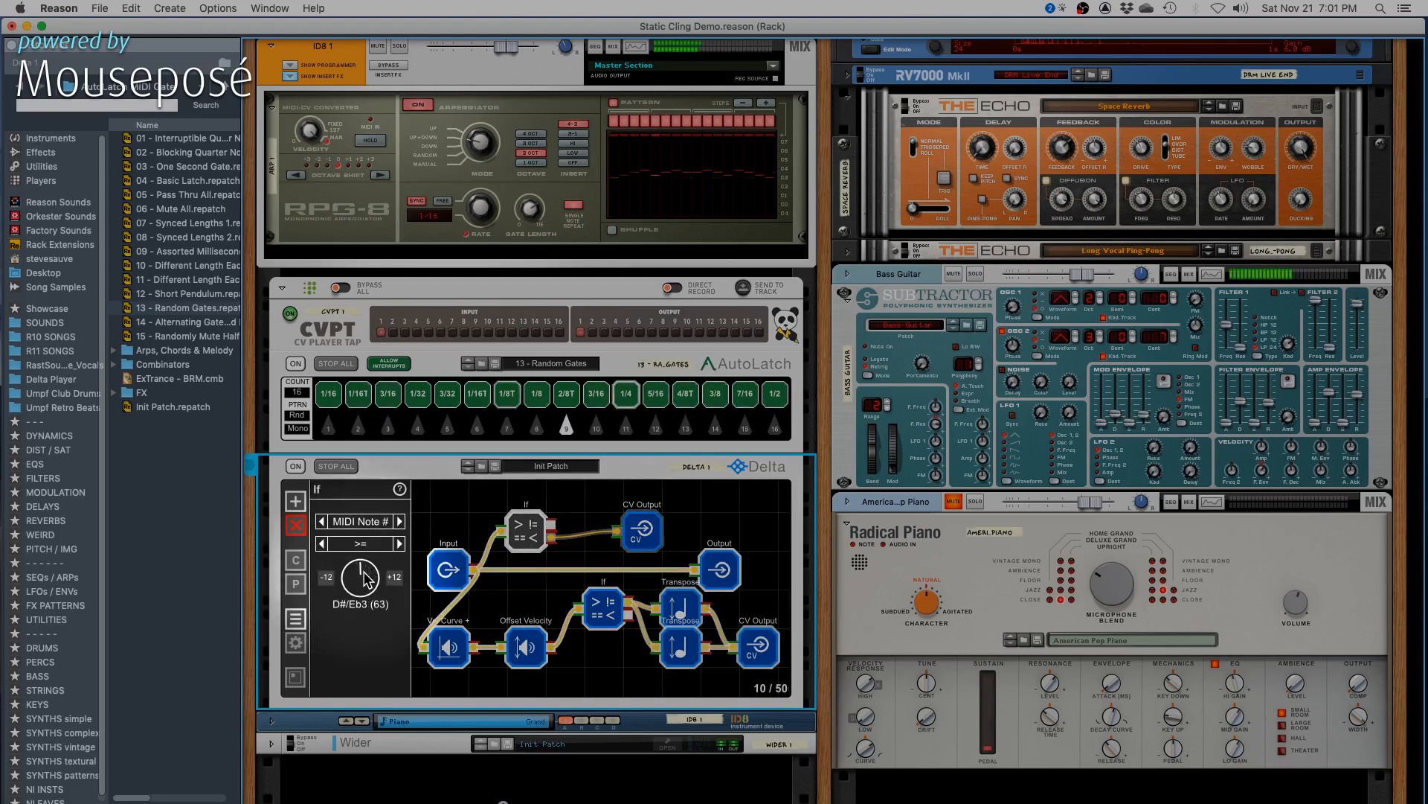
pyautogui.moveTo(365, 580); pyautogui.dragTo(366, 601)
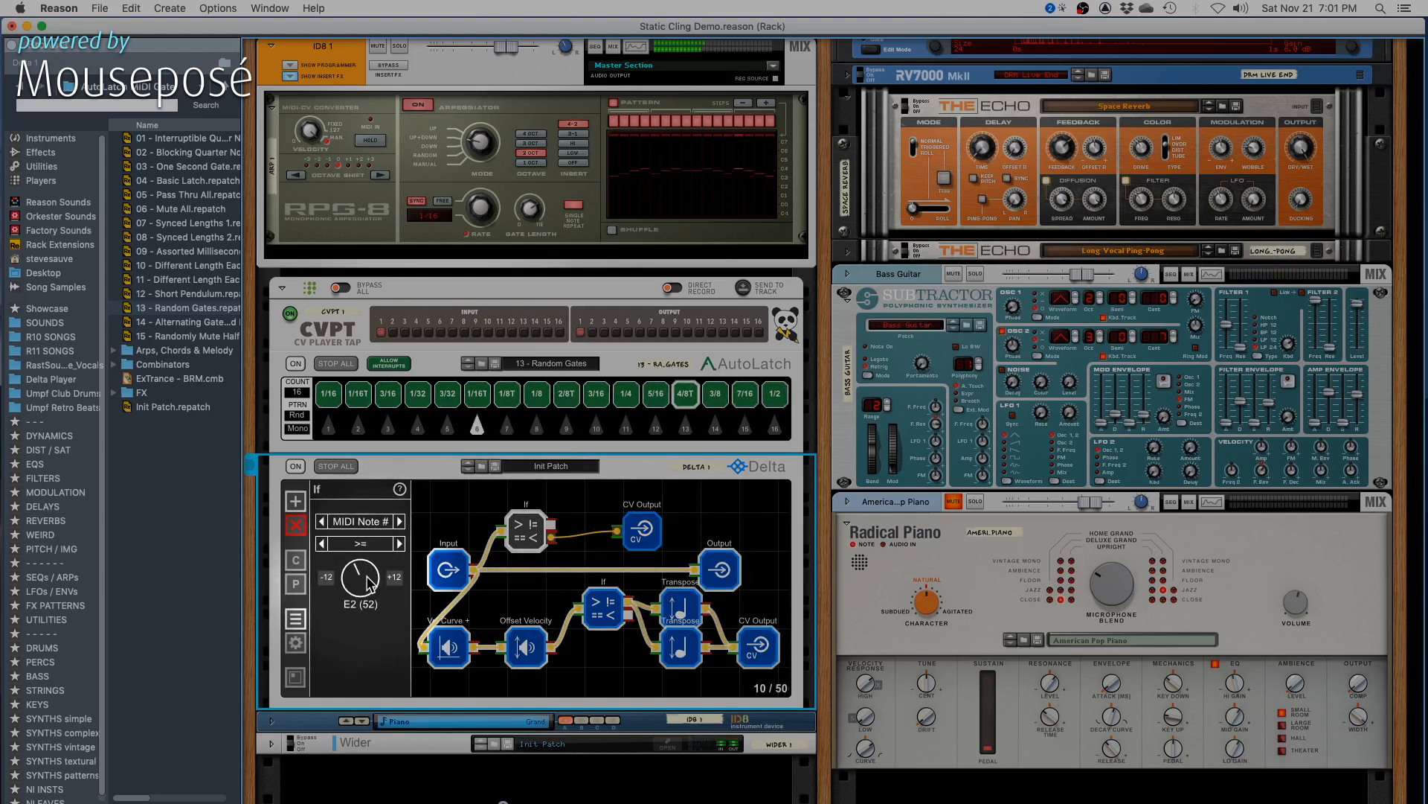
pyautogui.moveTo(370, 585); pyautogui.dragTo(372, 578)
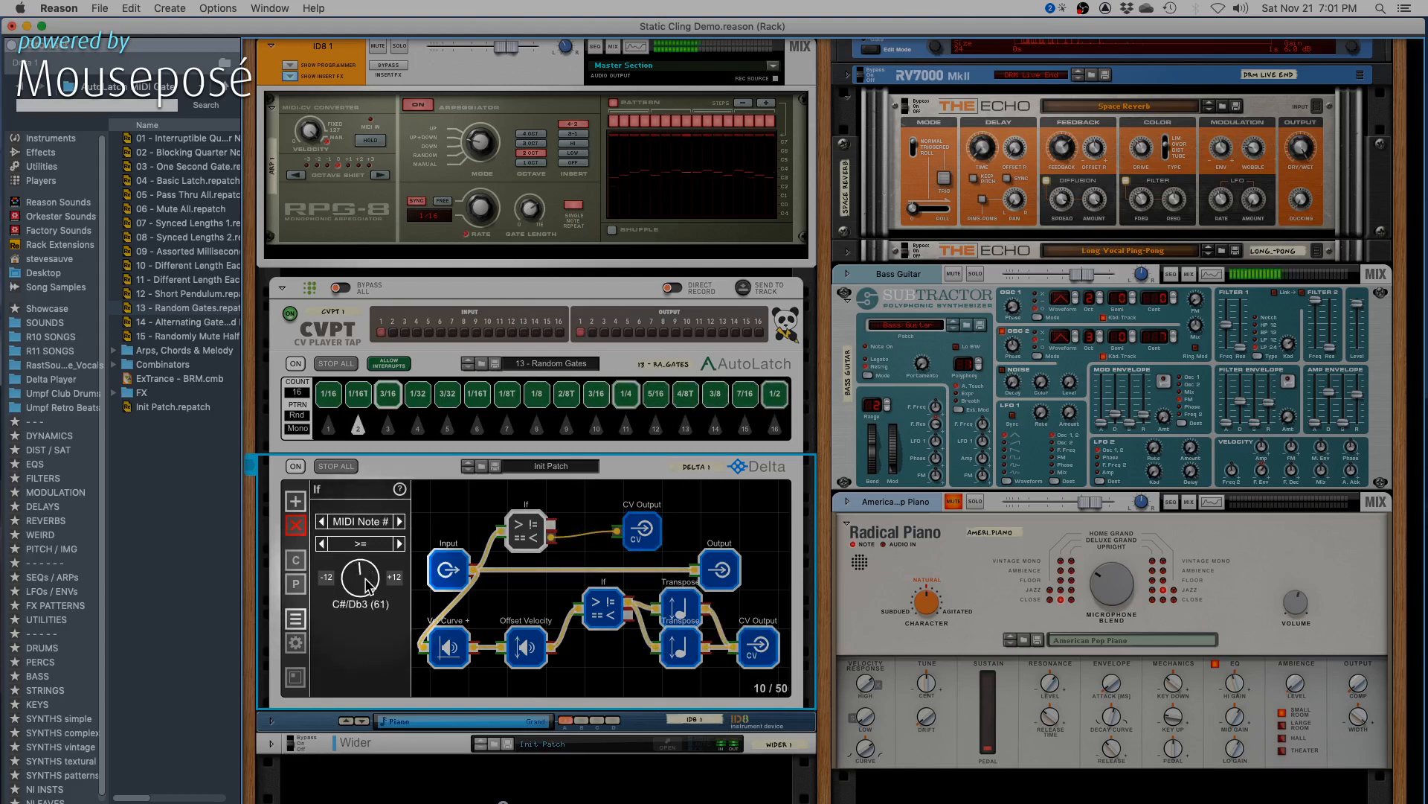
pyautogui.moveTo(367, 586); pyautogui.dragTo(370, 590)
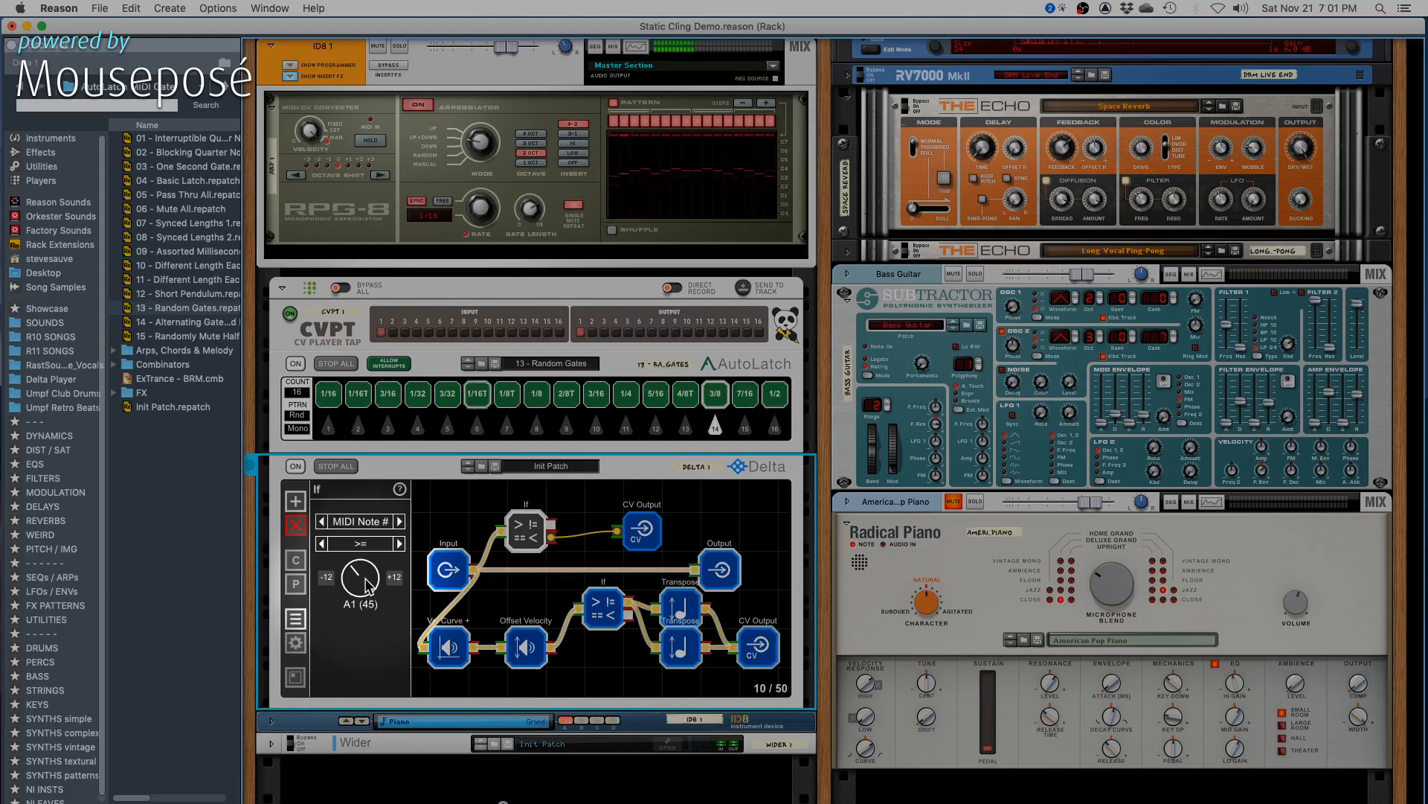
pyautogui.moveTo(369, 582); pyautogui.dragTo(368, 549)
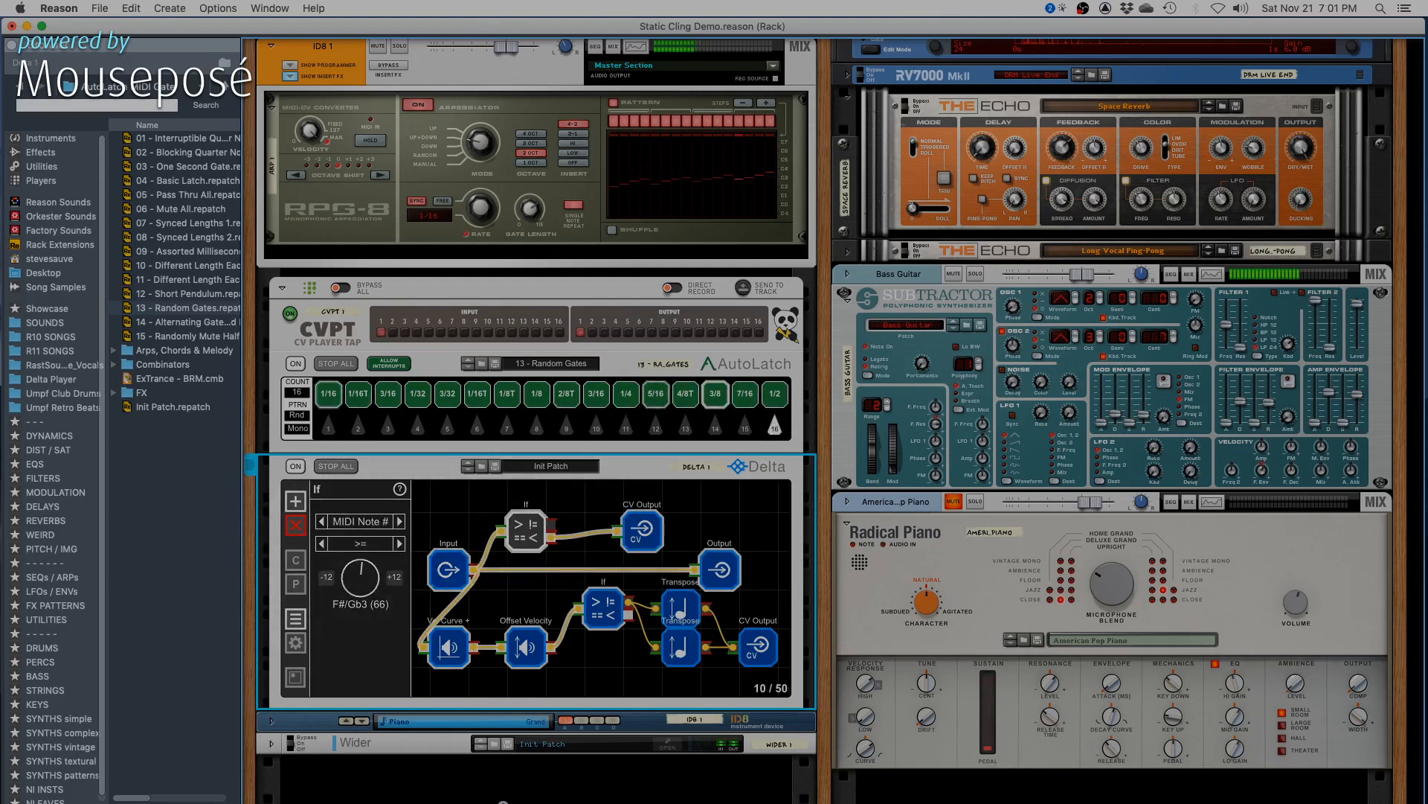
# - Lower the Bass Guitar Subtractor's amp envelope release and set its Filter 1 resonance to 32
pyautogui.moveTo(1361, 402); pyautogui.dragTo(1360, 415)
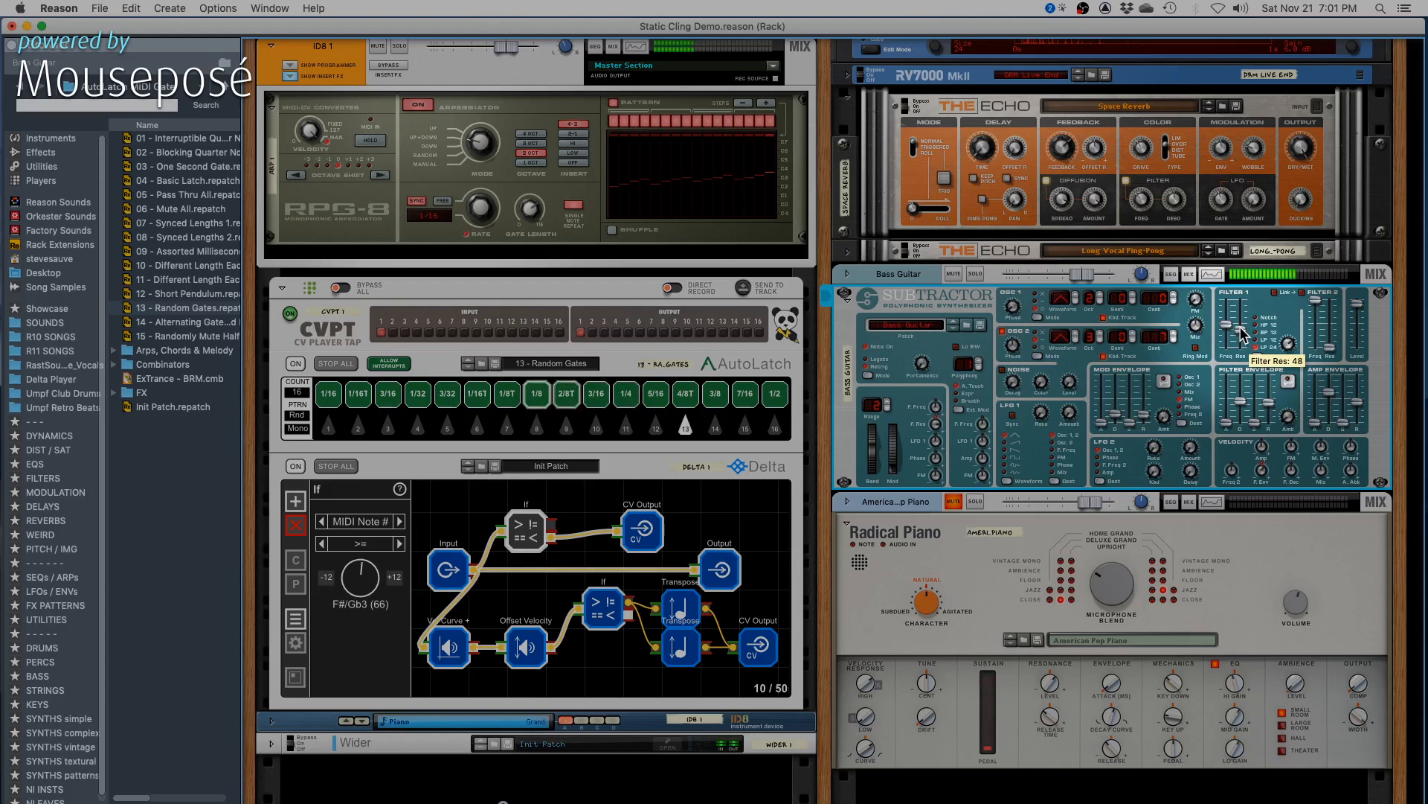
pyautogui.moveTo(1241, 335); pyautogui.dragTo(1241, 338)
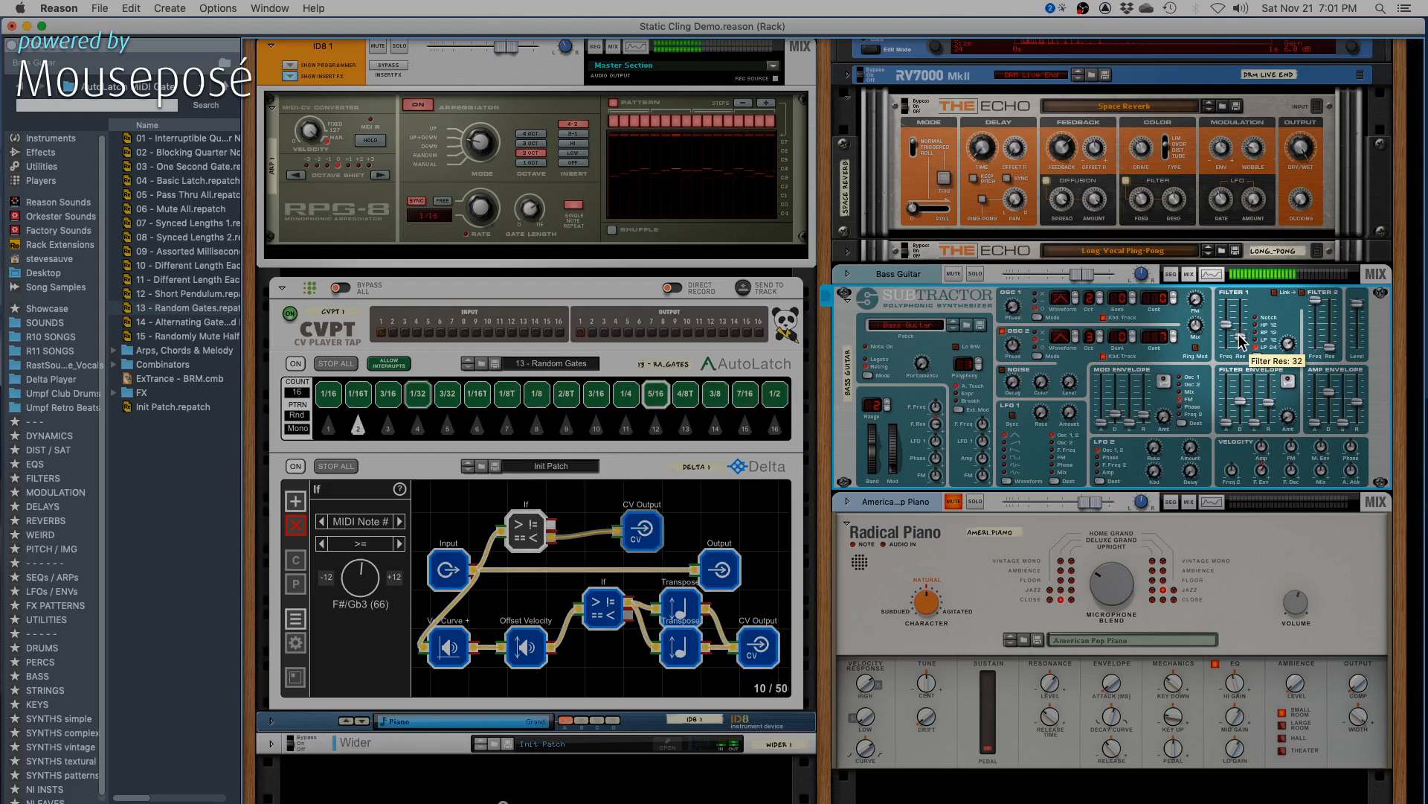
# - Unmute the American Pop Piano and set the lower If node's MIDI note threshold to C3 (60)
pyautogui.click(967, 508)
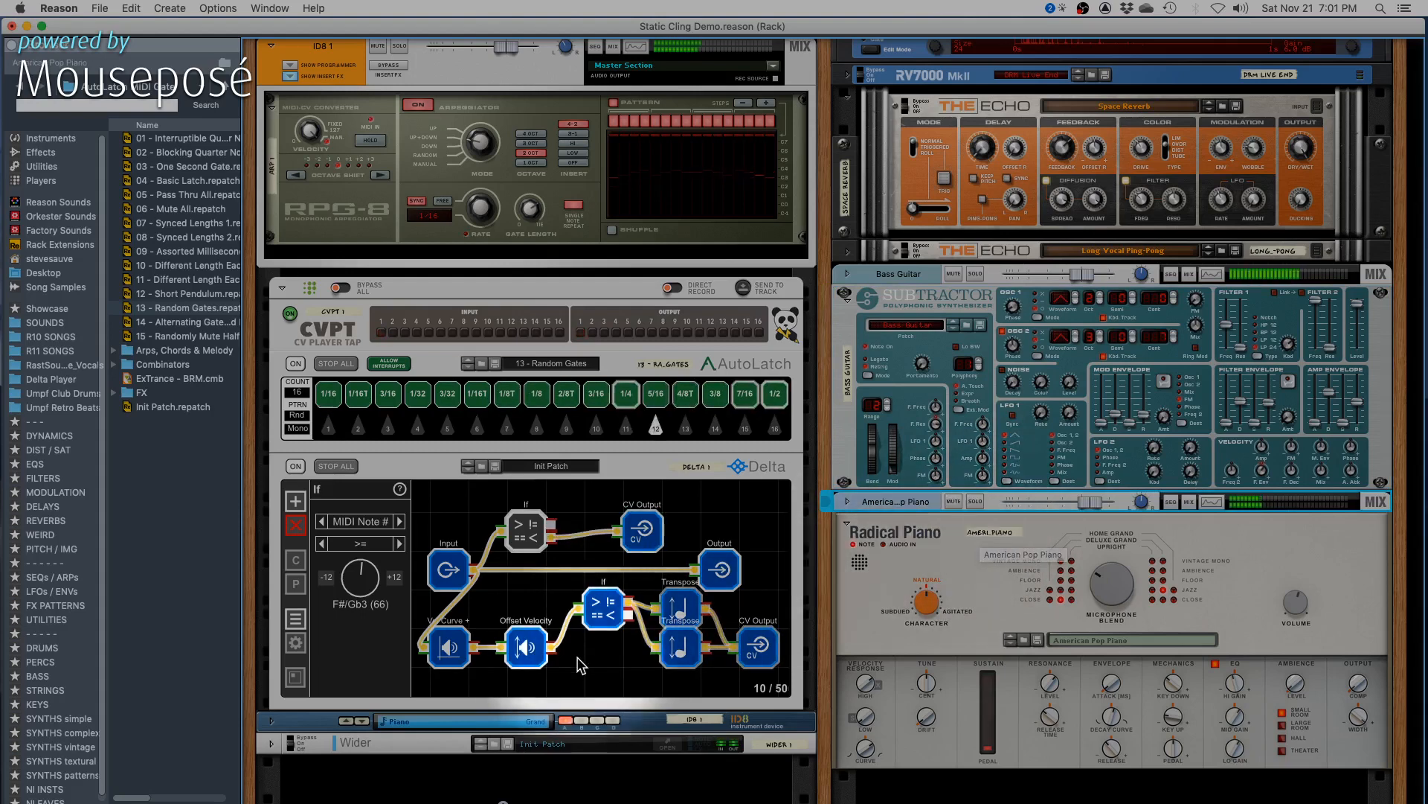
pyautogui.click(533, 652)
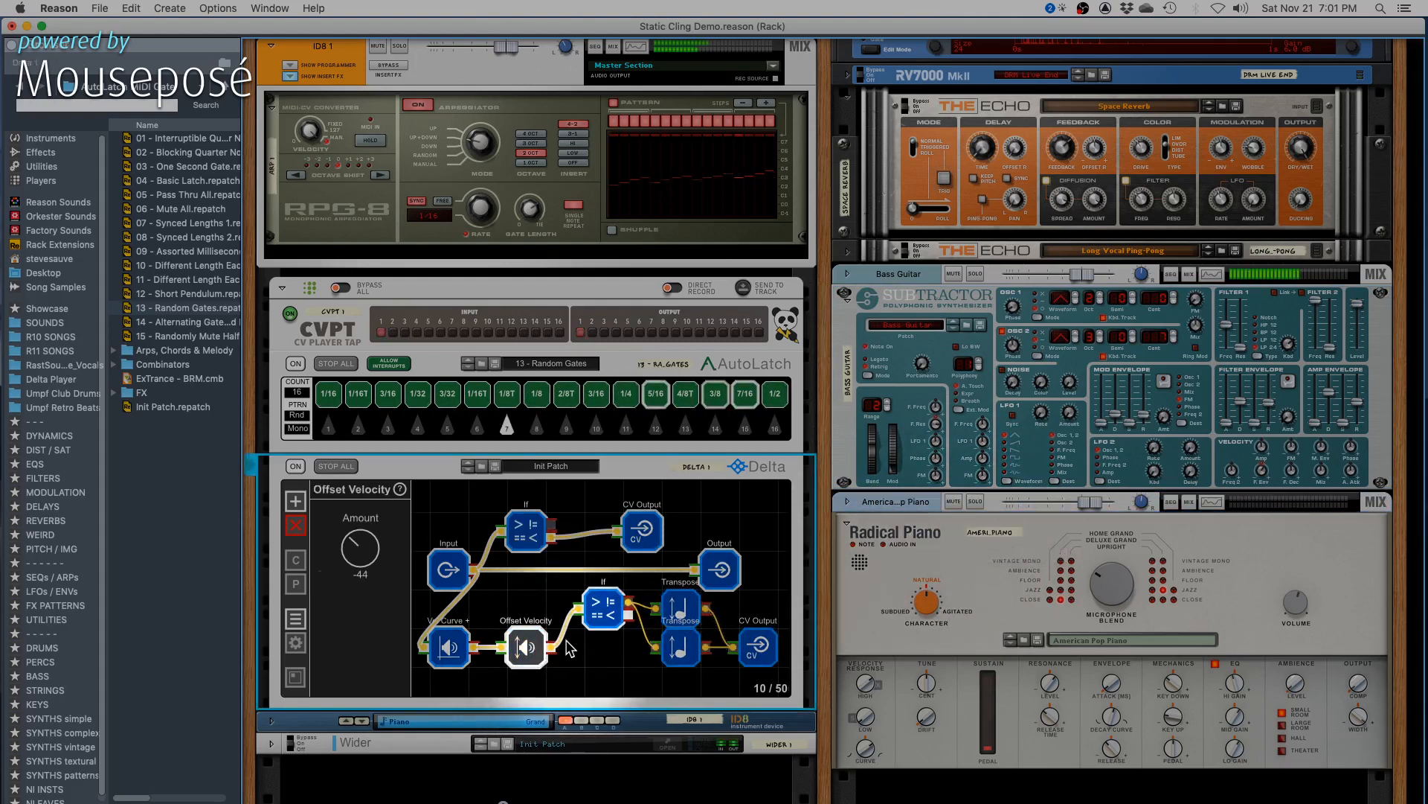
pyautogui.click(604, 610)
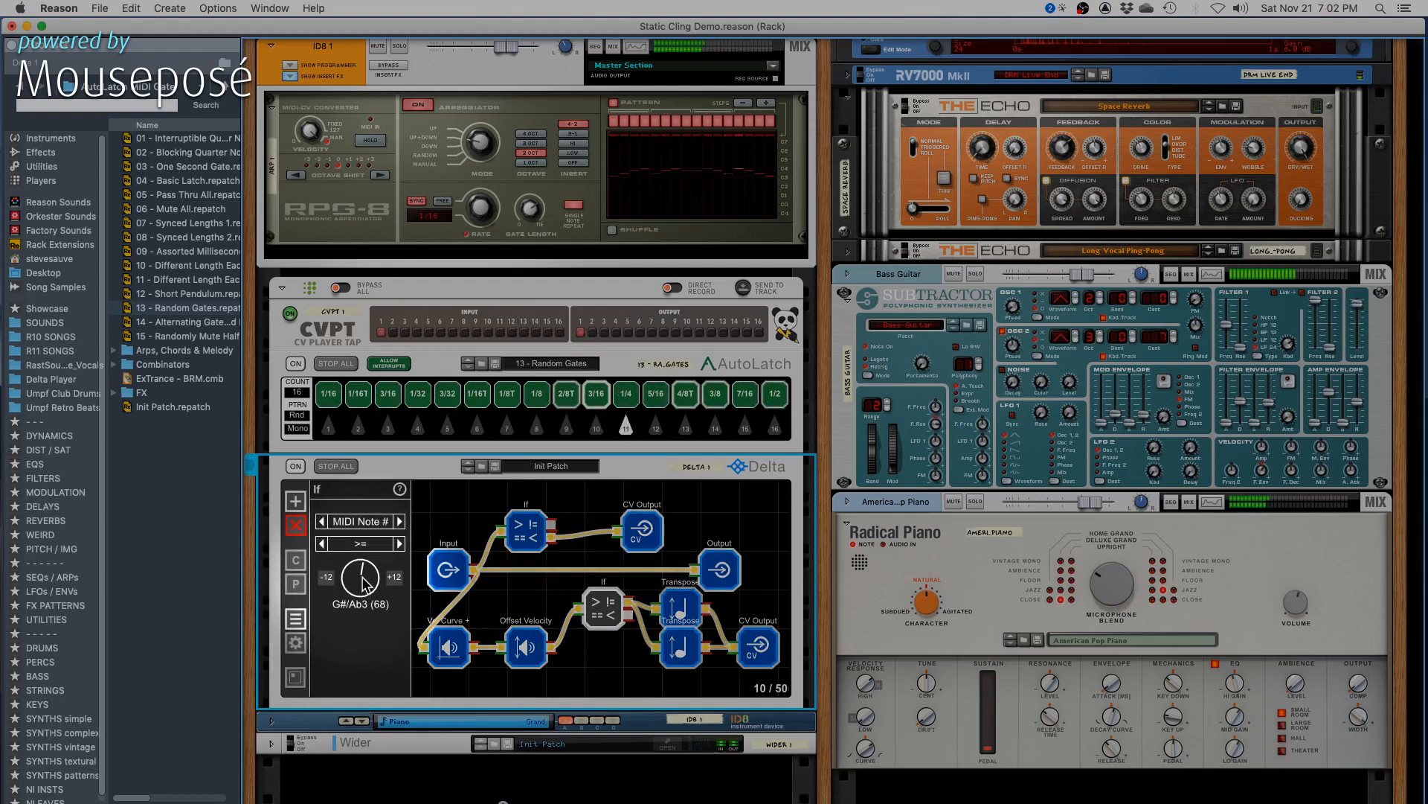
pyautogui.moveTo(362, 585); pyautogui.dragTo(362, 587)
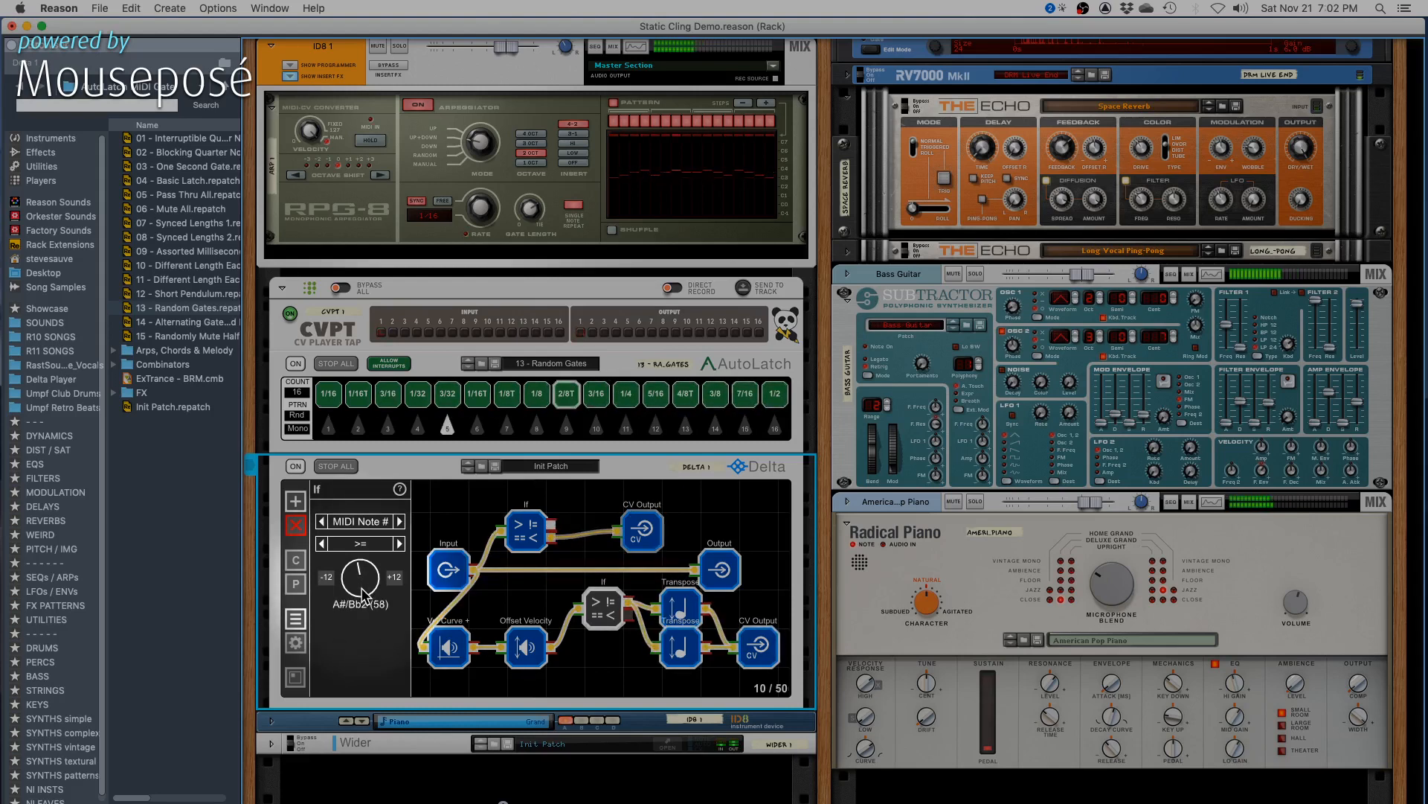
pyautogui.moveTo(362, 591); pyautogui.dragTo(363, 590)
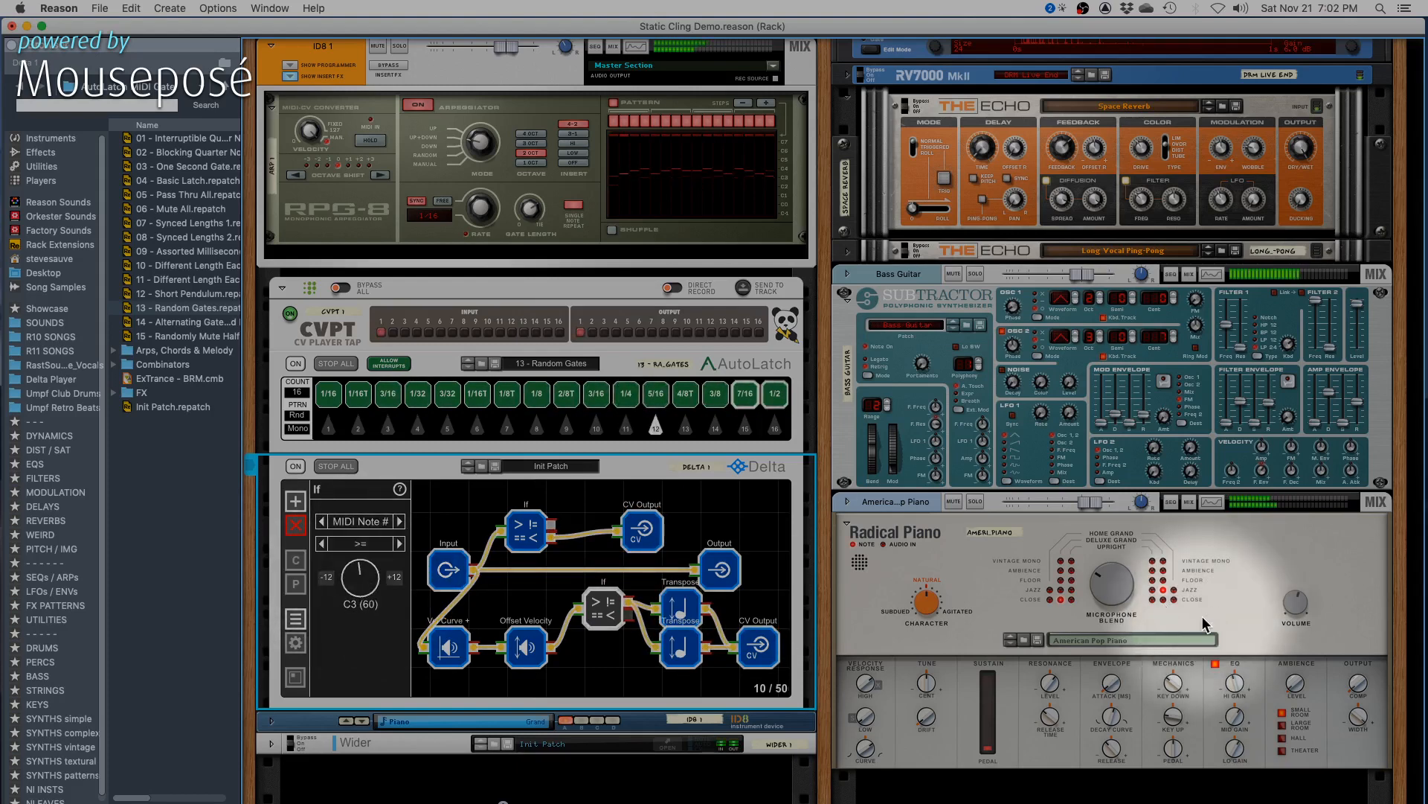
pyautogui.moveTo(1091, 502); pyautogui.dragTo(1085, 502)
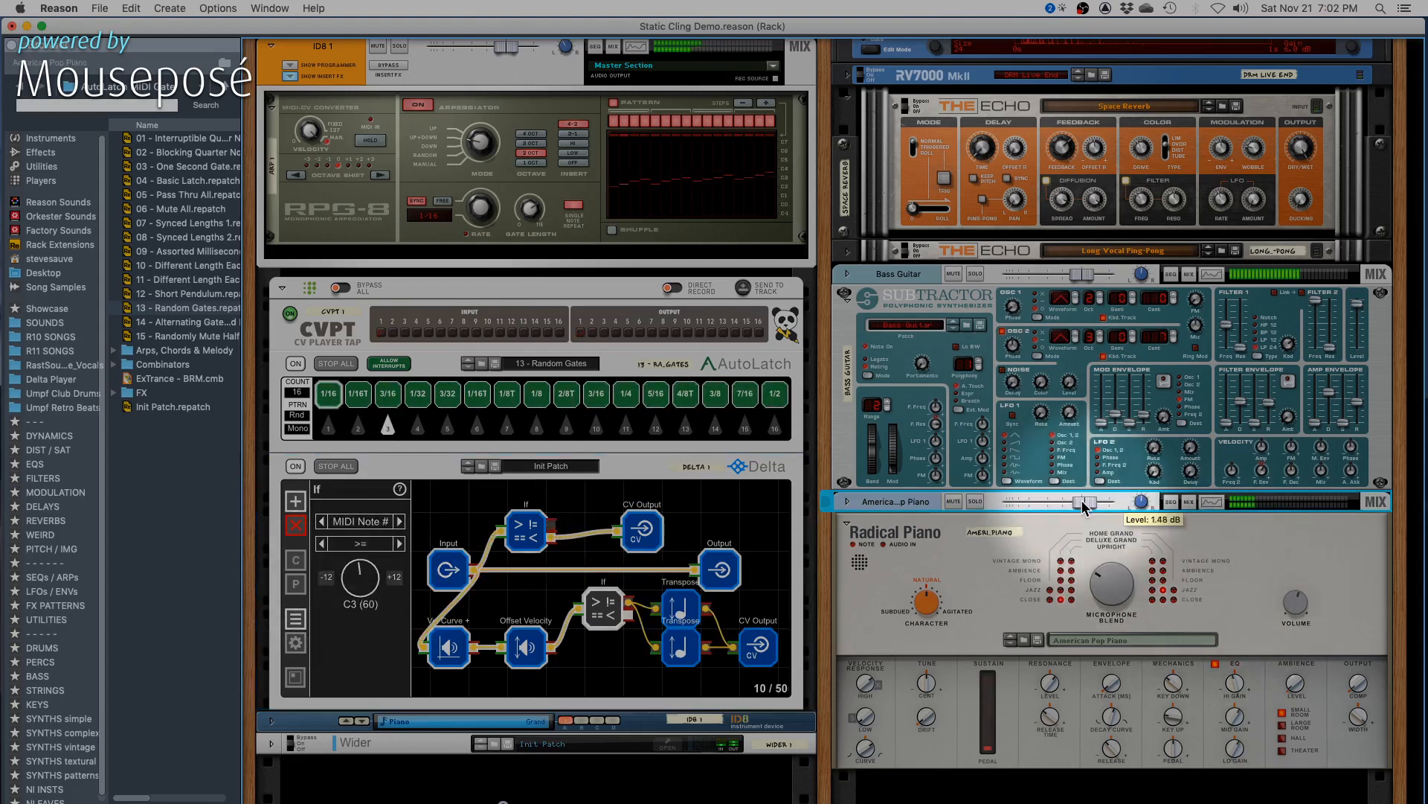
pyautogui.click(525, 647)
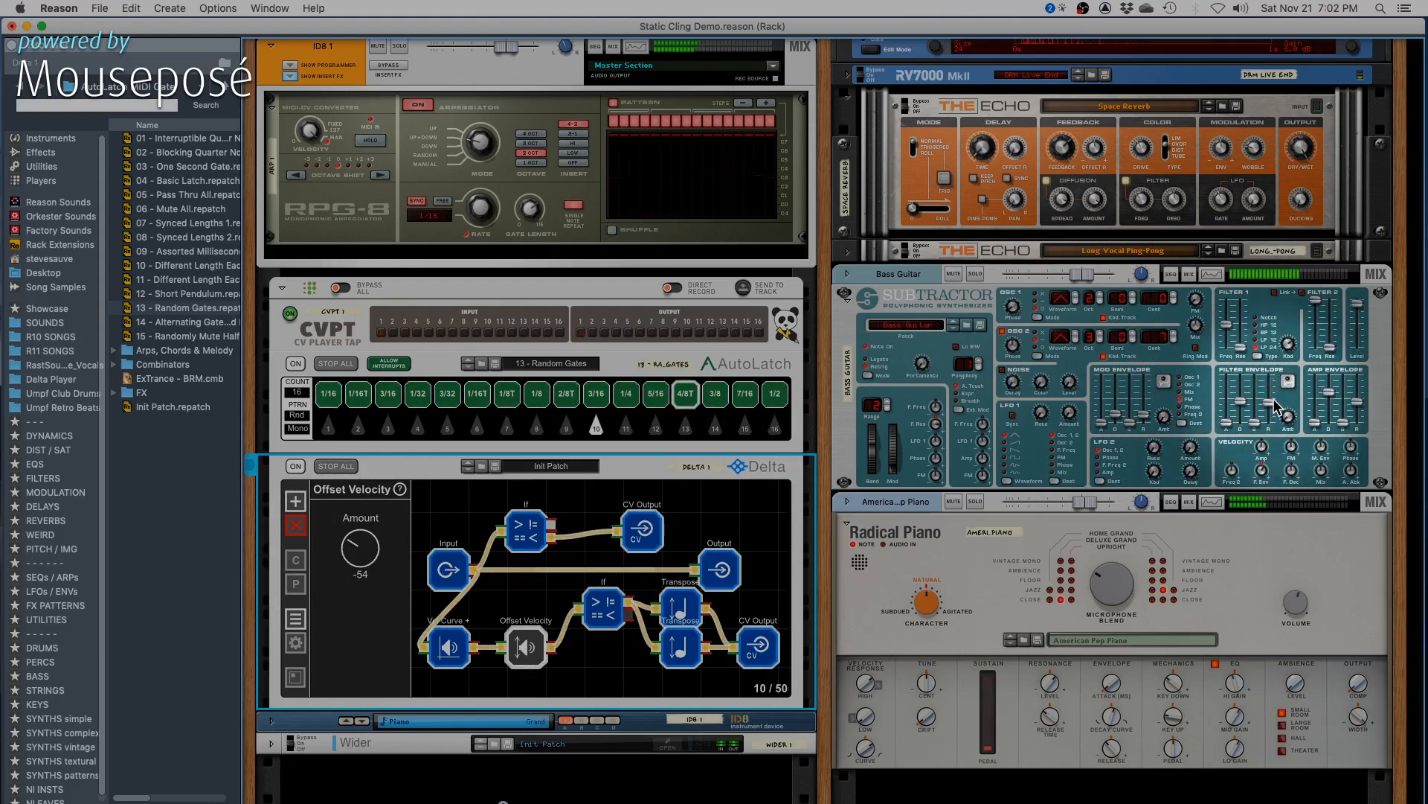
# - Lower the Filter 1 frequency slightly on the Bass Guitar Subtractor
pyautogui.click(1226, 325)
pyautogui.moveTo(1226, 328); pyautogui.dragTo(1226, 329)
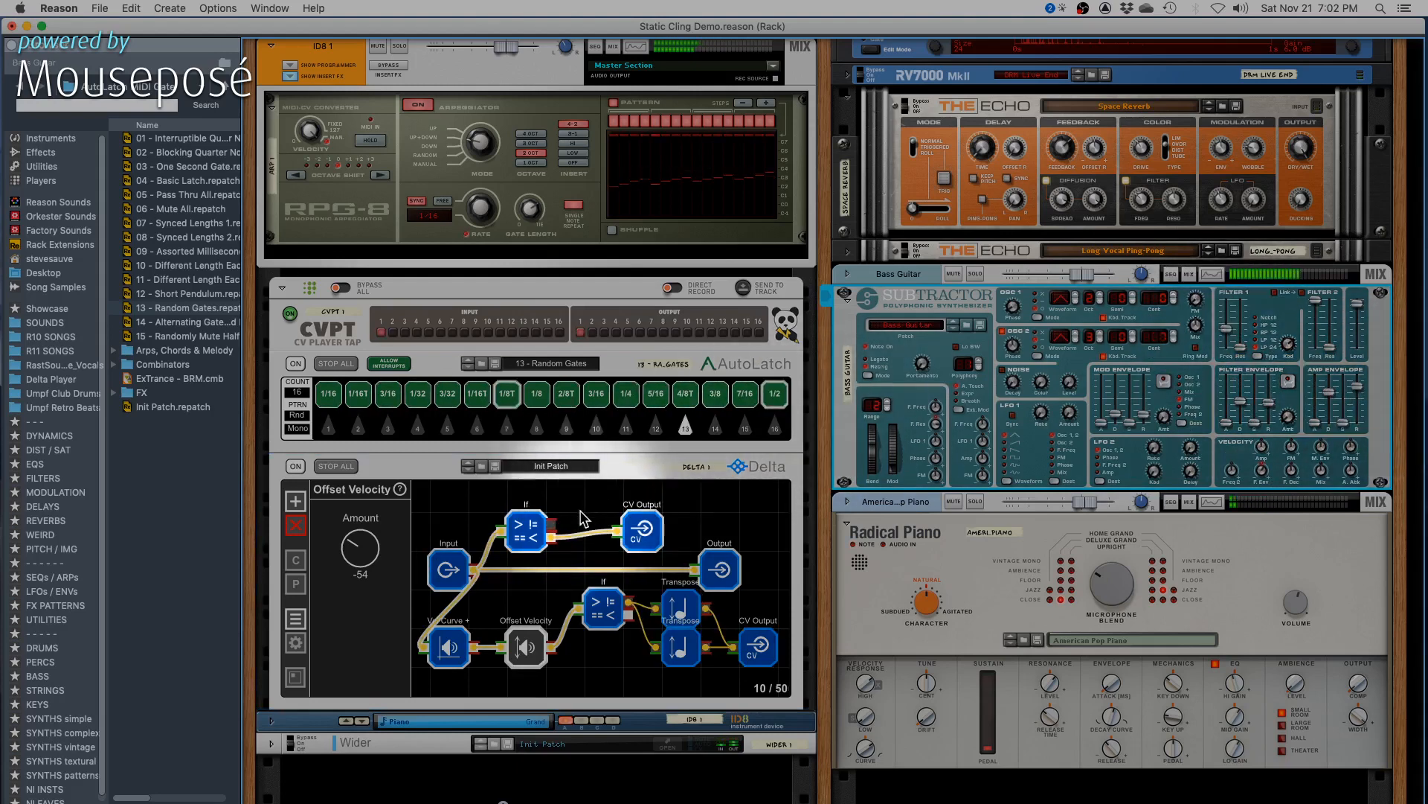
# - Set the upper If node's MIDI note threshold to F2 (53)
pyautogui.click(528, 534)
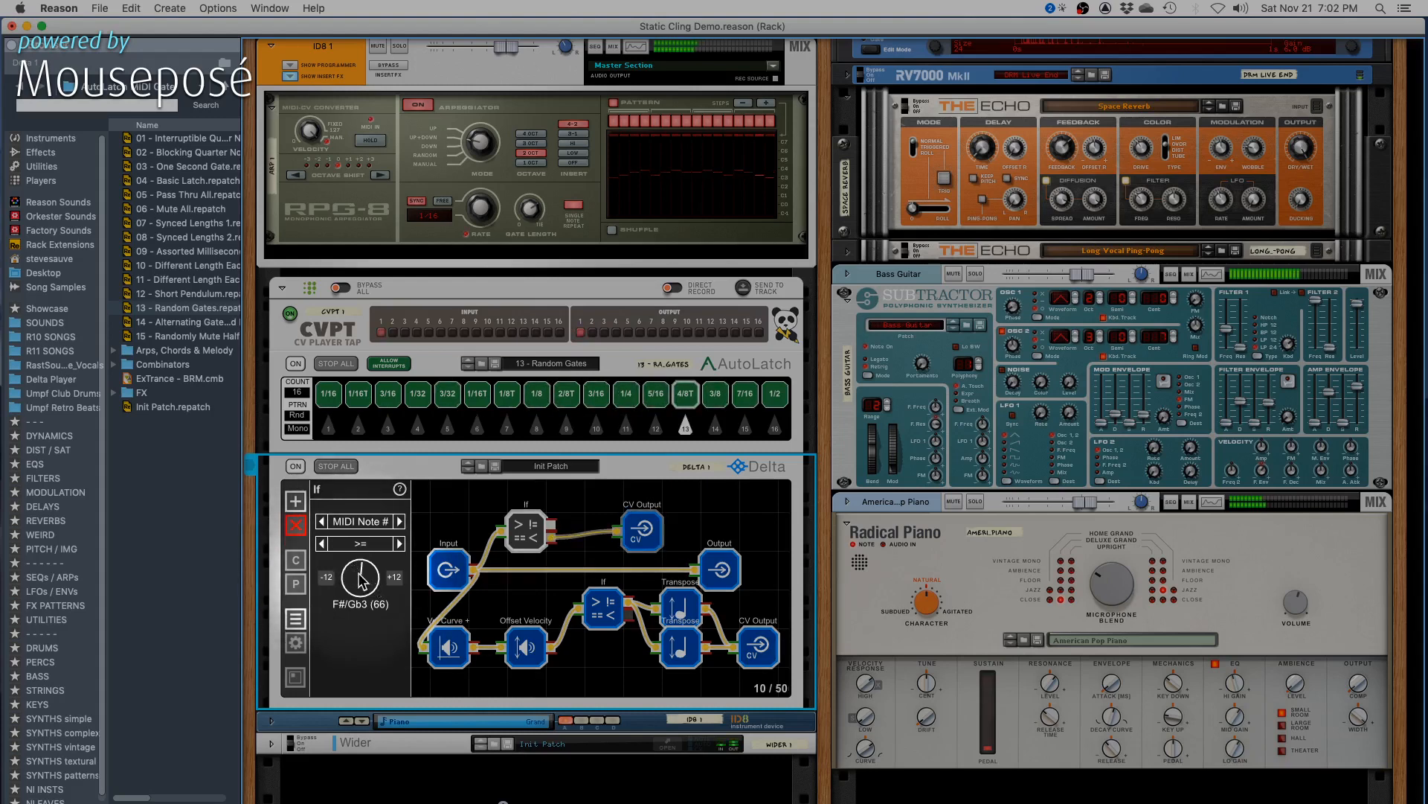
pyautogui.moveTo(362, 582); pyautogui.dragTo(359, 596)
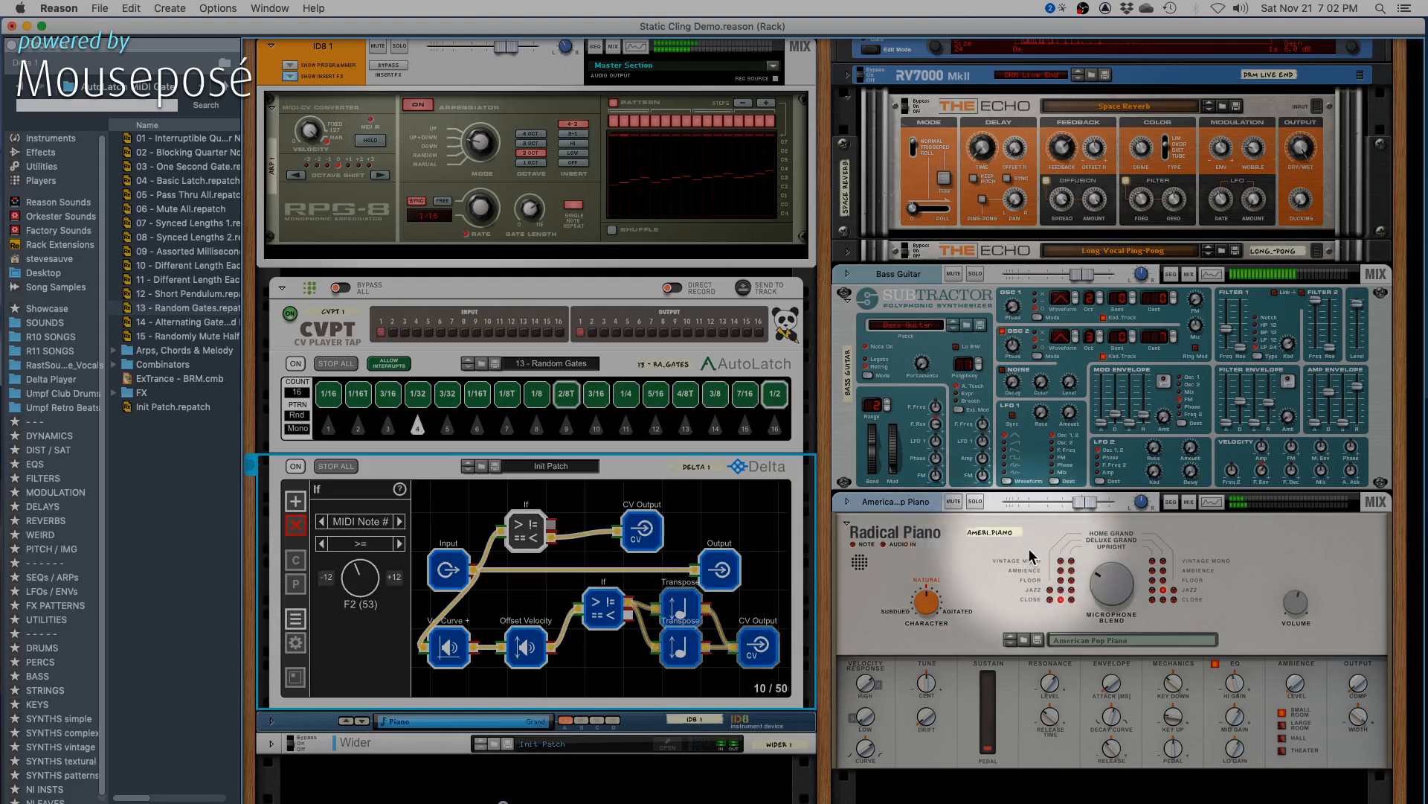
# - Set the lower If node's MIDI note threshold to A3 (69) and mute the IDB 1 channel
pyautogui.click(618, 619)
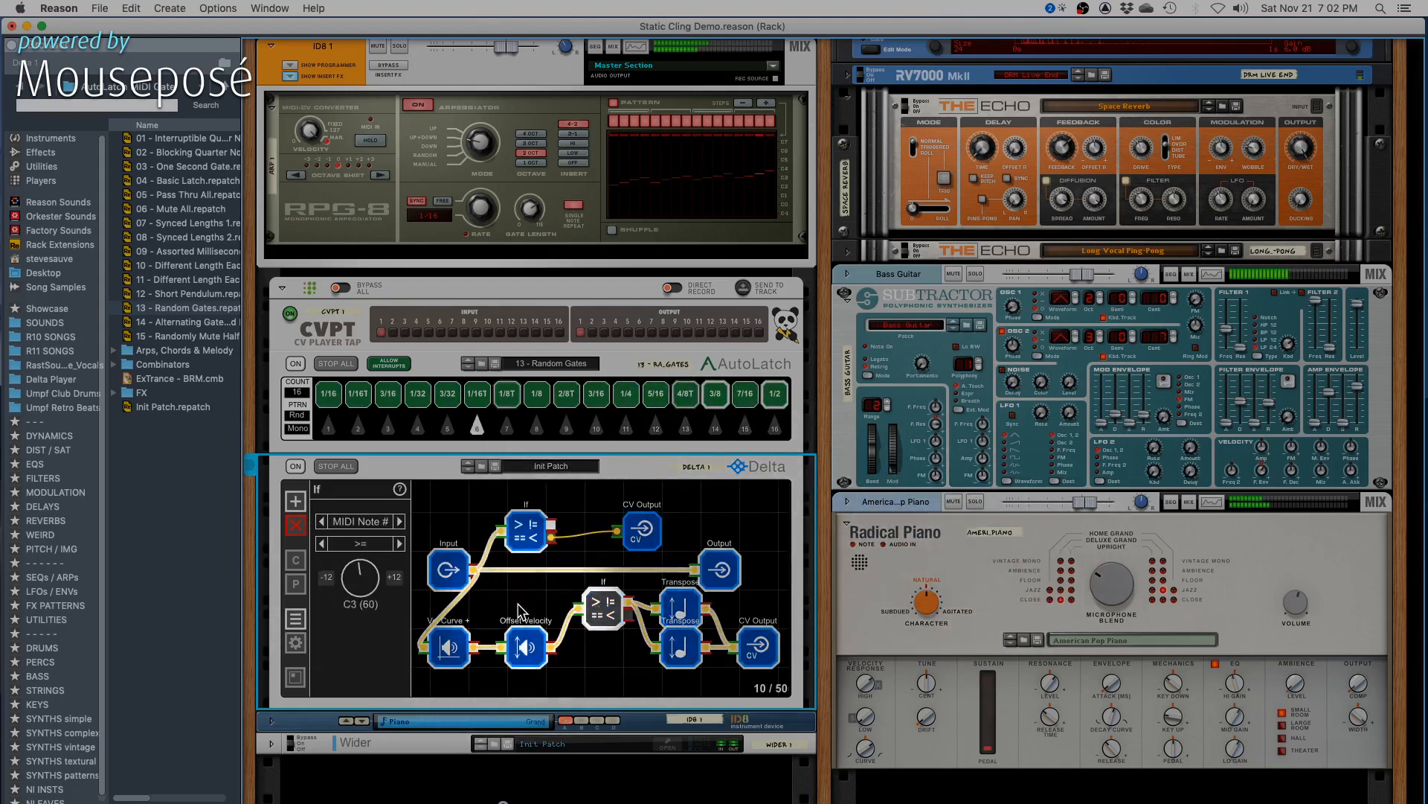
pyautogui.moveTo(370, 587); pyautogui.dragTo(372, 559)
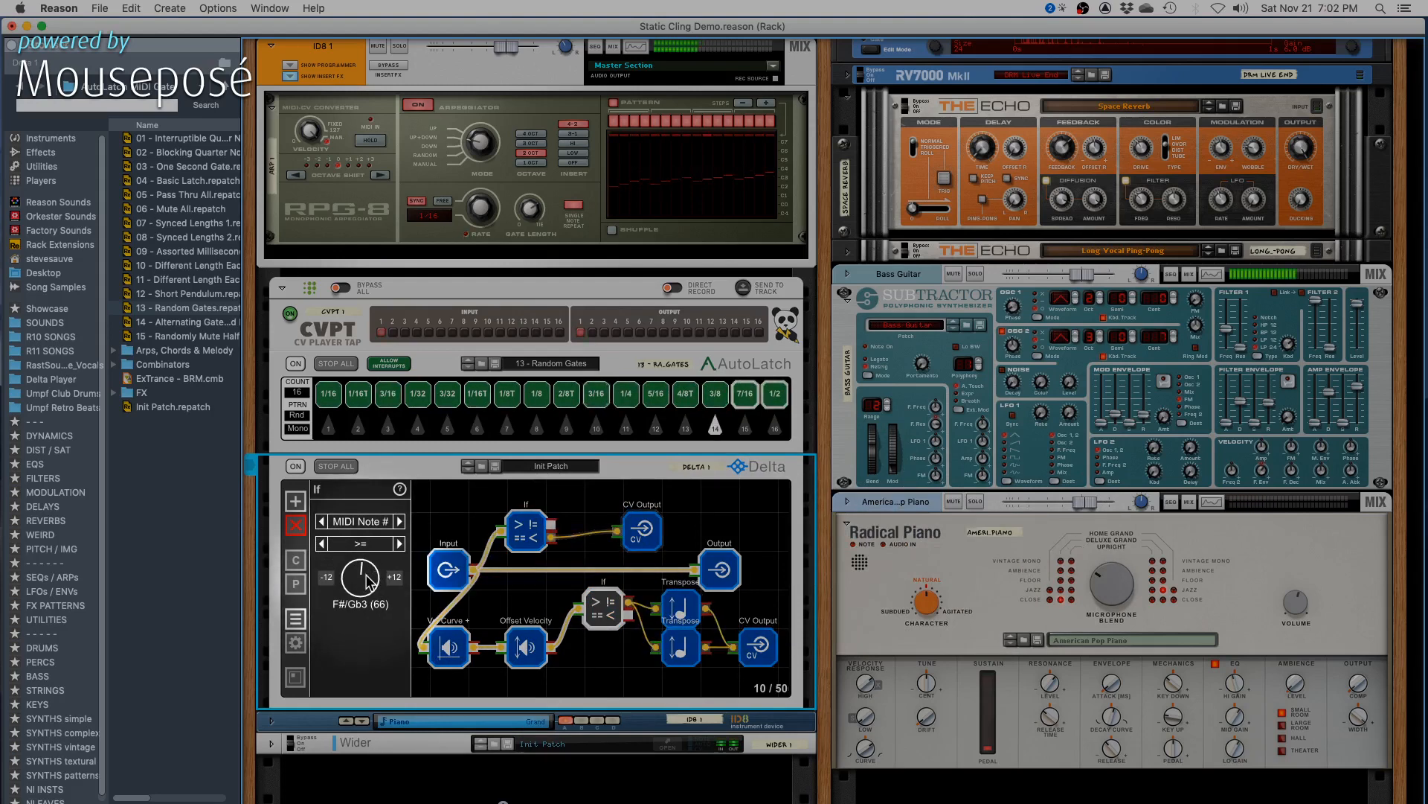
pyautogui.moveTo(369, 582); pyautogui.dragTo(371, 578)
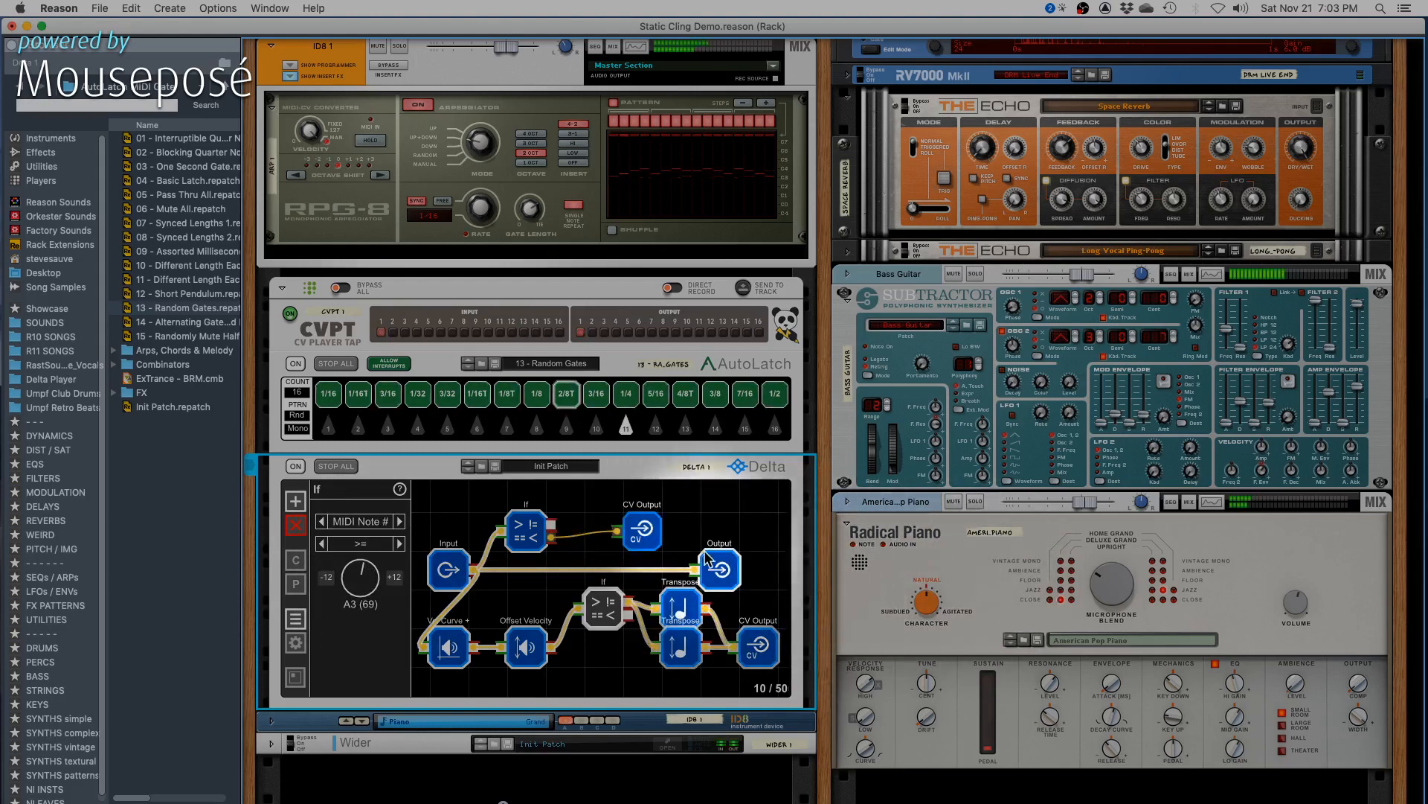
pyautogui.click(379, 47)
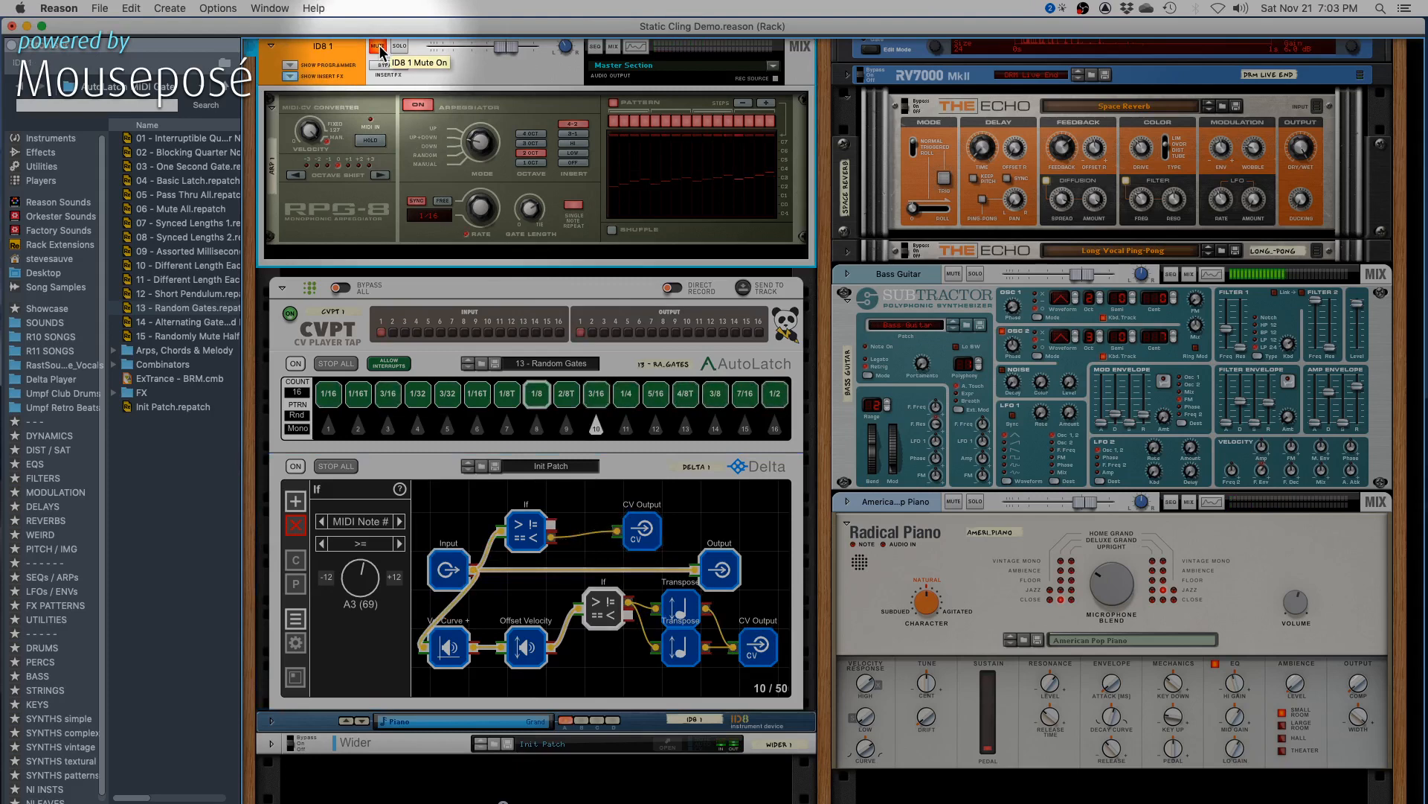